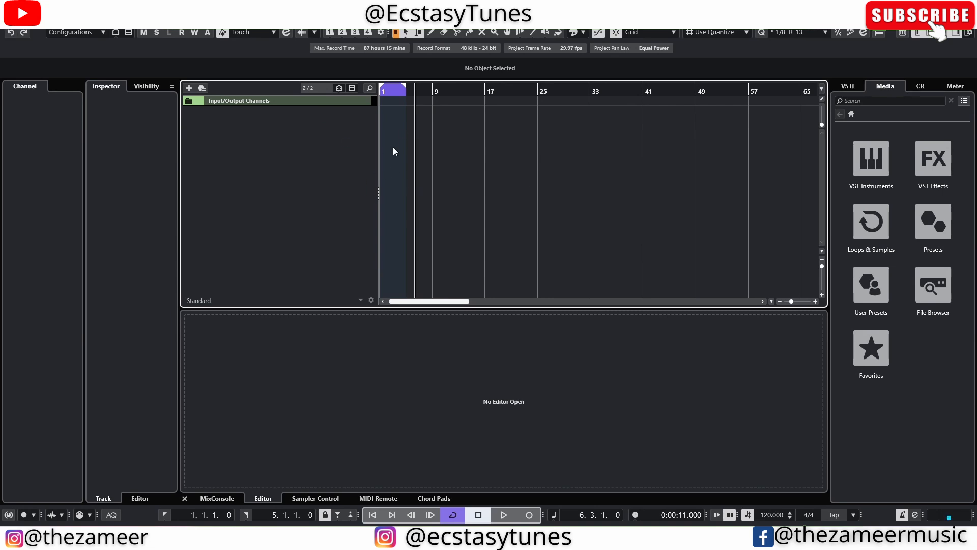
- Bring back the MIDI 01 track and create an empty two-bar part on it from bar 1 to bar 3
key("ctrl+z")
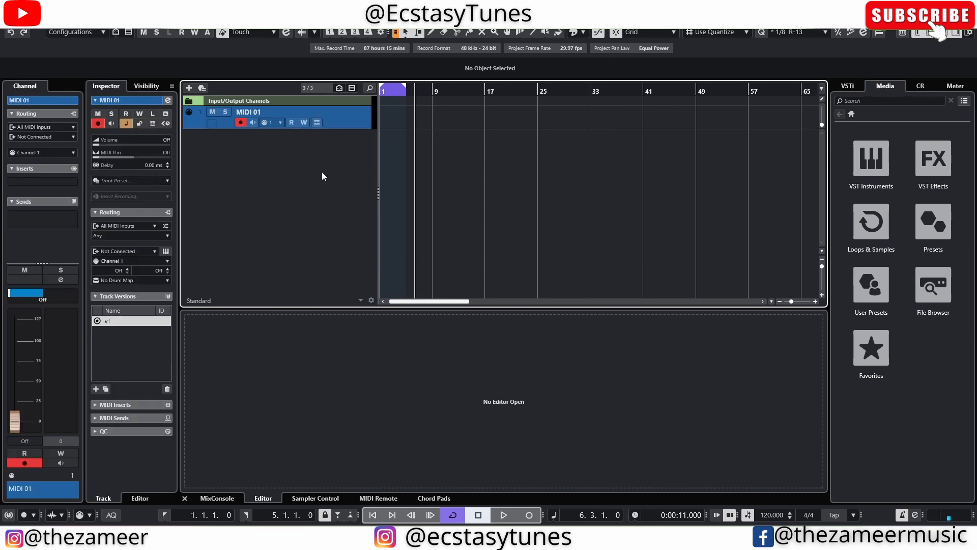
scroll(385, 155, "up", 5)
left_click_drag(395, 301, 388, 301)
mouse_move(384, 124)
left_mouse_down()
mouse_move(605, 109)
mouse_move(450, 110)
mouse_move(509, 108)
left_mouse_up()
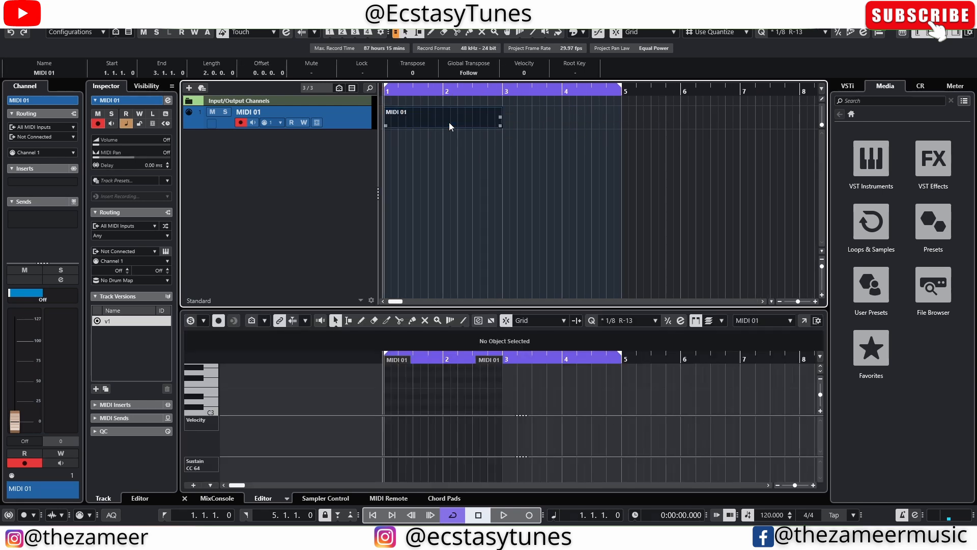
- Open the part in a separate Key Editor window and draw three staggered, overlapping notes C3, D#3 and G3 starting in bar 1
left_click(804, 320)
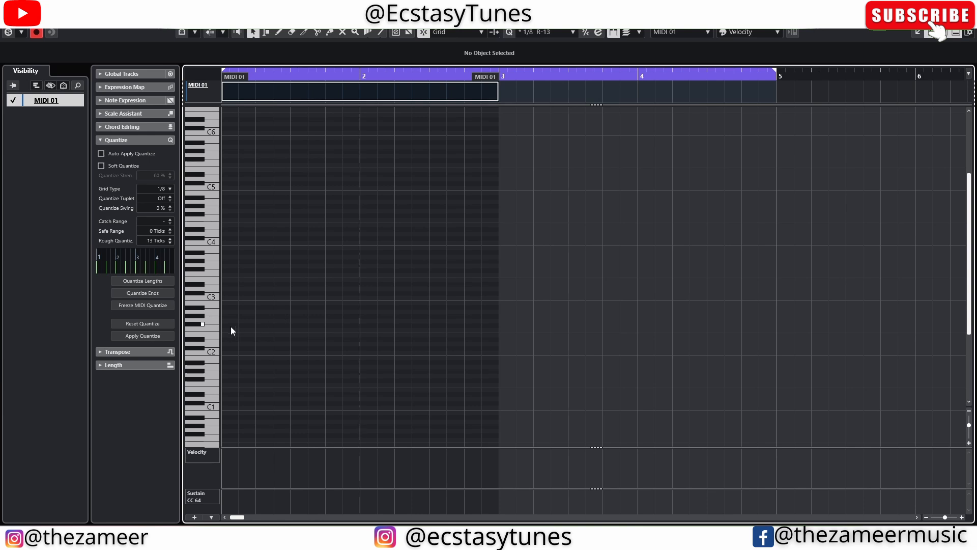
left_click(100, 127)
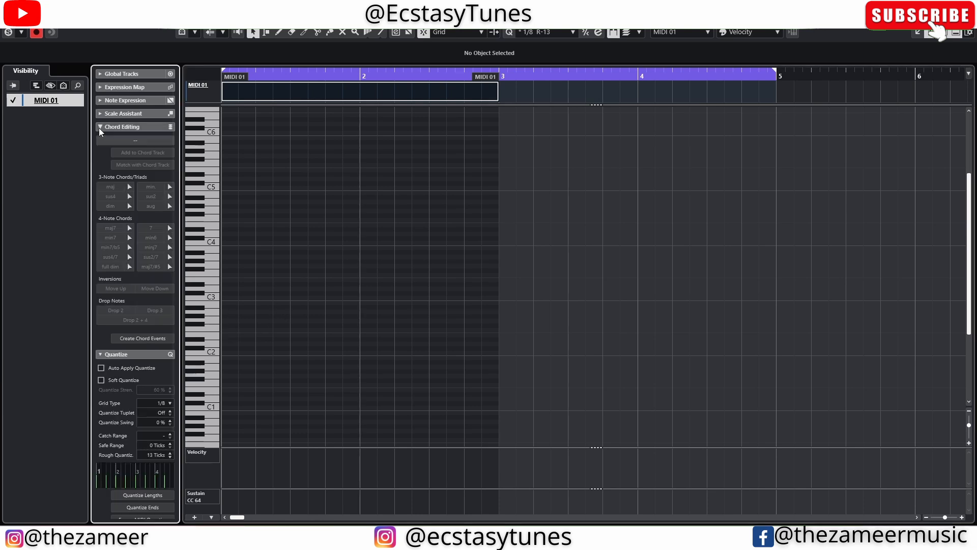
key("8")
mouse_move(227, 295)
left_mouse_down()
mouse_move(356, 293)
mouse_move(310, 268)
mouse_move(369, 272)
mouse_move(299, 284)
mouse_move(319, 284)
mouse_move(294, 297)
left_mouse_up()
key("1")
left_click(404, 272)
left_click(308, 283)
left_click_drag(467, 206, 234, 319)
left_click(455, 337)
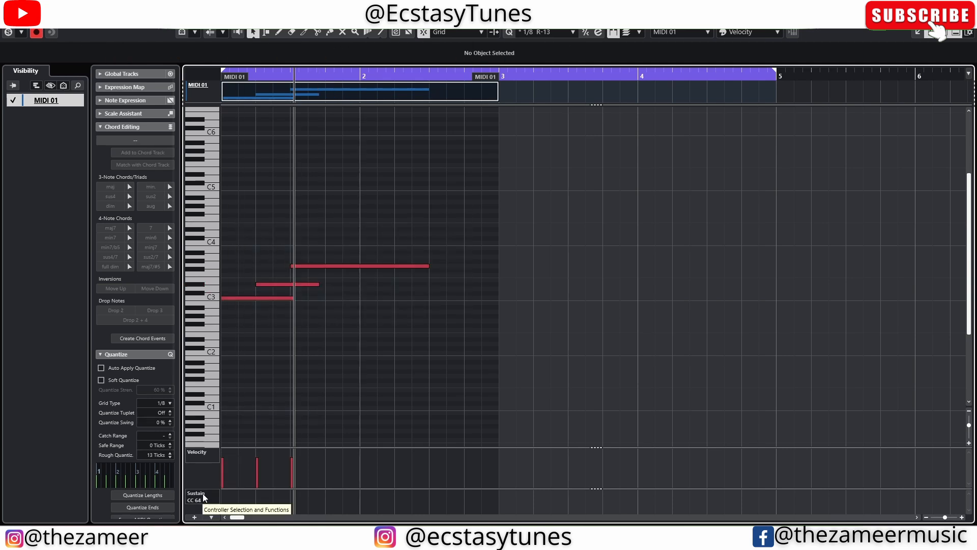
- Switch the Sustain controller lane to CC 1 (Modulation) and draw a freehand rising and falling curve across the part
left_click(203, 493)
left_click(249, 301)
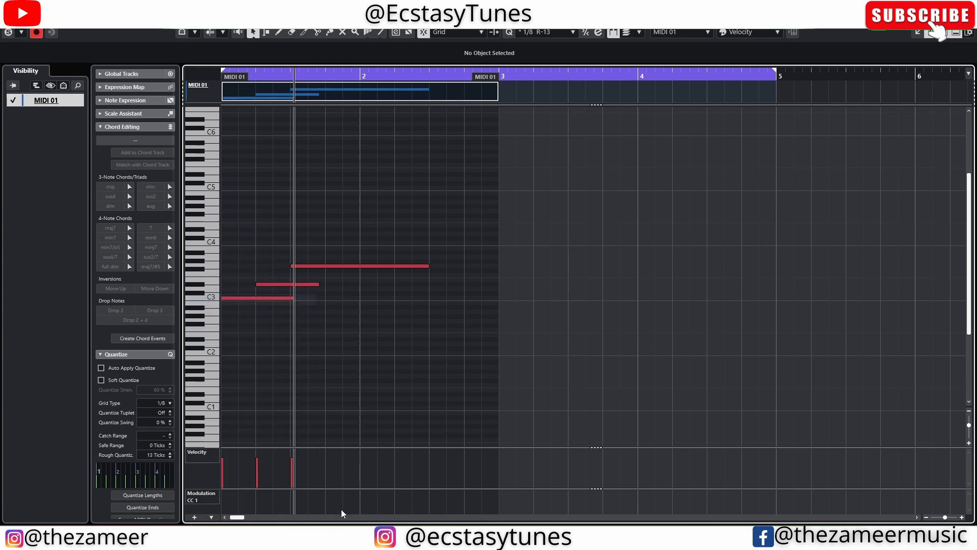
mouse_move(223, 507)
left_mouse_down()
mouse_move(341, 488)
mouse_move(377, 506)
mouse_move(463, 509)
left_mouse_up()
- Switch the Modulation lane to CC 11 (Expression) and draw a freehand curve across the part
left_click(198, 500)
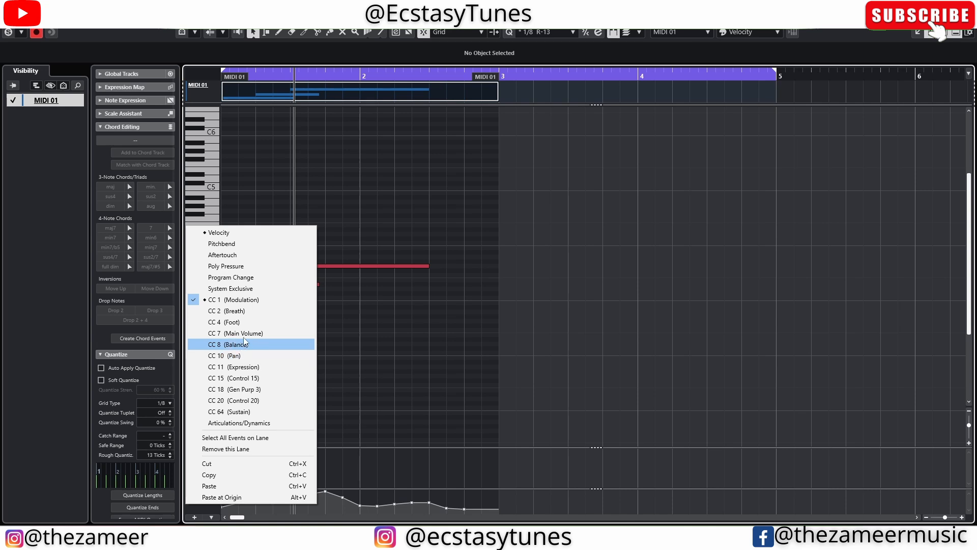
left_click(237, 367)
mouse_move(233, 505)
left_mouse_down()
mouse_move(308, 490)
mouse_move(488, 502)
left_mouse_up()
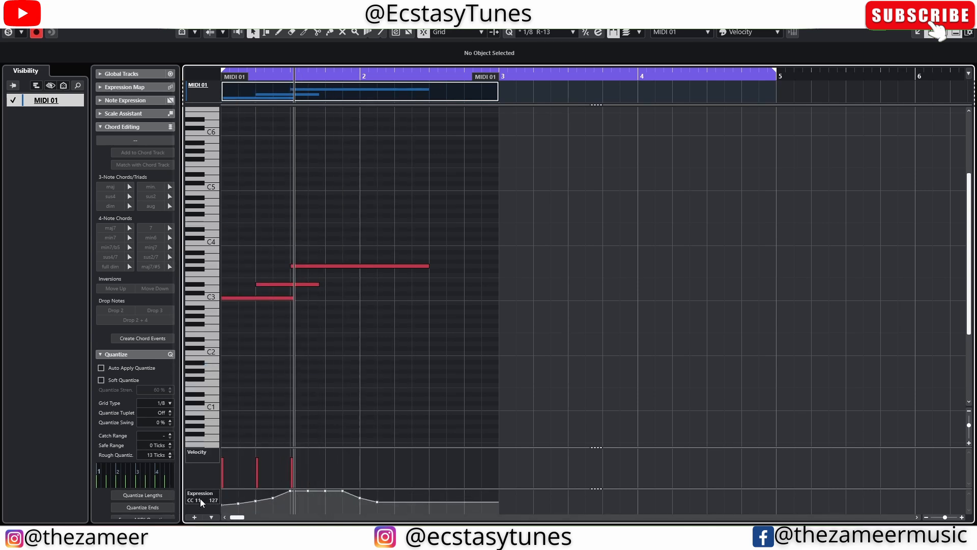
- Add separate lanes for CC 1 (Modulation) and Pitchbend, and draw a freehand pitchbend curve from bar 1 into bar 2
left_click(194, 517)
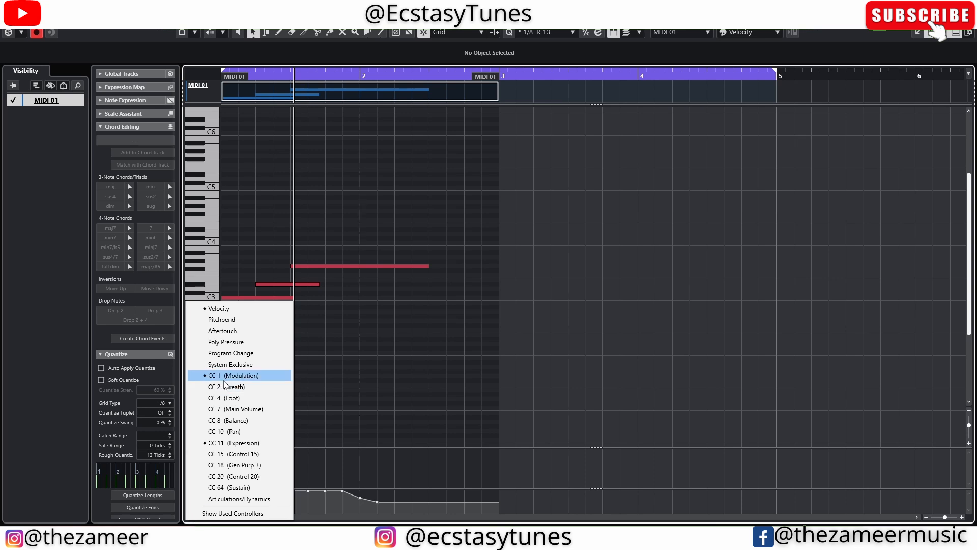
left_click(232, 375)
left_click(198, 517)
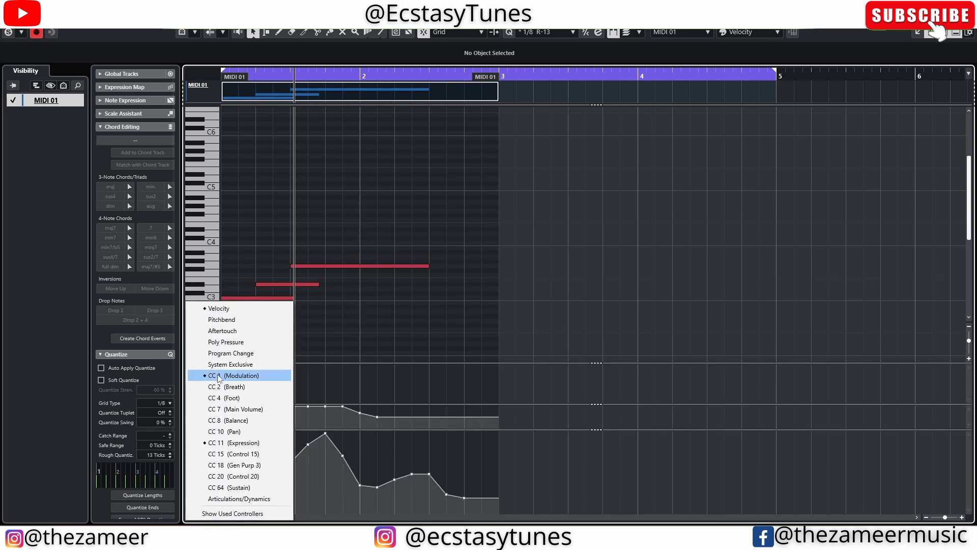
left_click(225, 320)
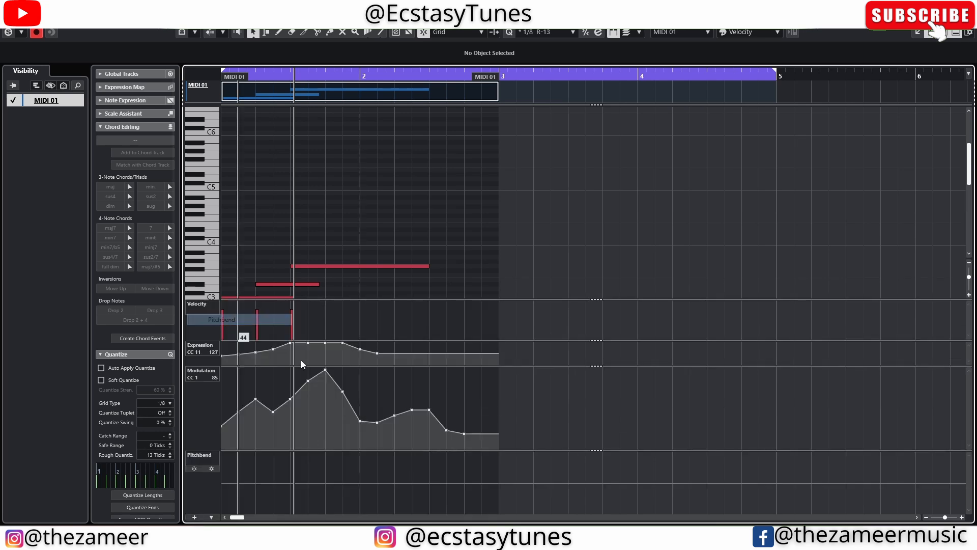
left_click_drag(222, 477, 394, 495)
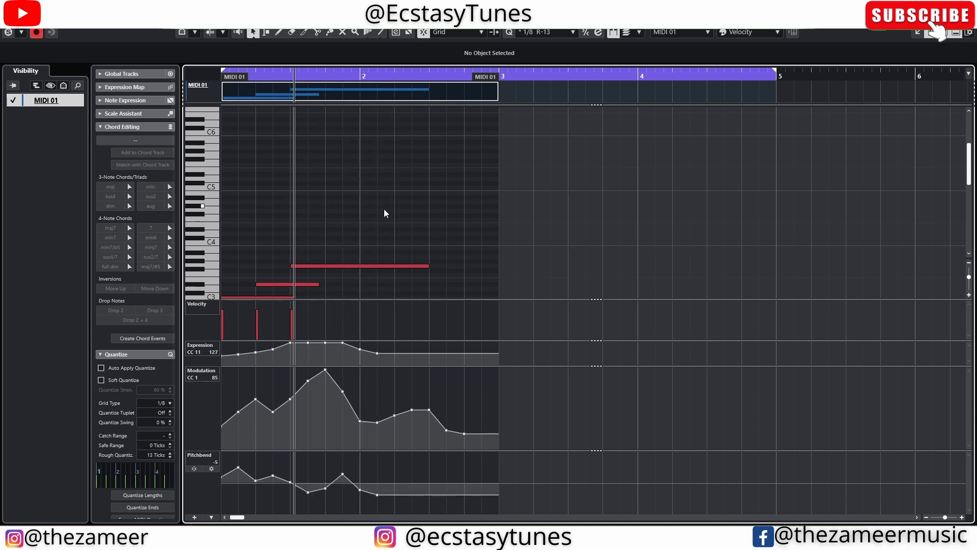
- Copy the three notes one bar ahead so the duplicate phrase starts at bar 2
scroll(384, 213, "down", 6)
scroll(408, 225, "up", 2)
left_click_drag(490, 173, 373, 226)
left_click(463, 288)
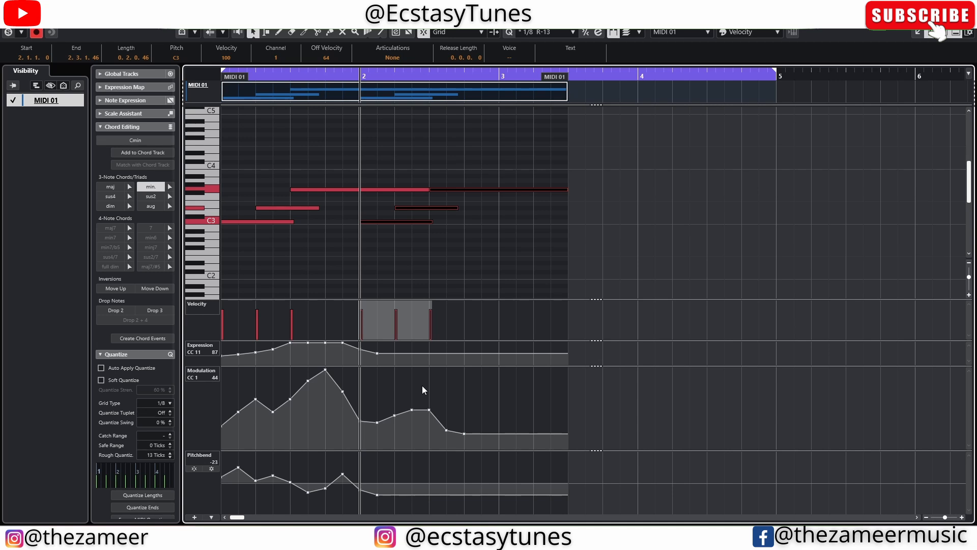
- Examine the original and copied notes against the controller lanes to see whether the controller data was copied too
left_click(439, 254)
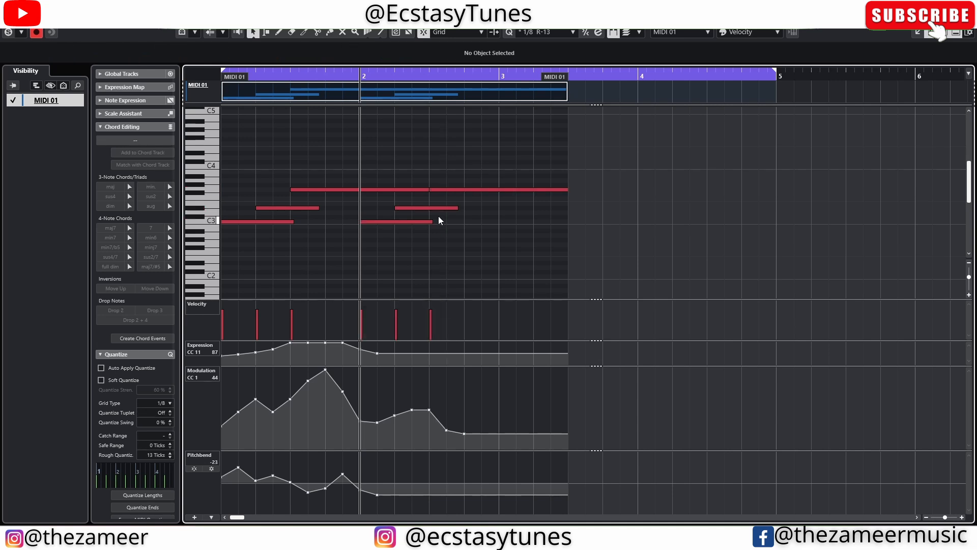
left_click_drag(478, 174, 434, 222)
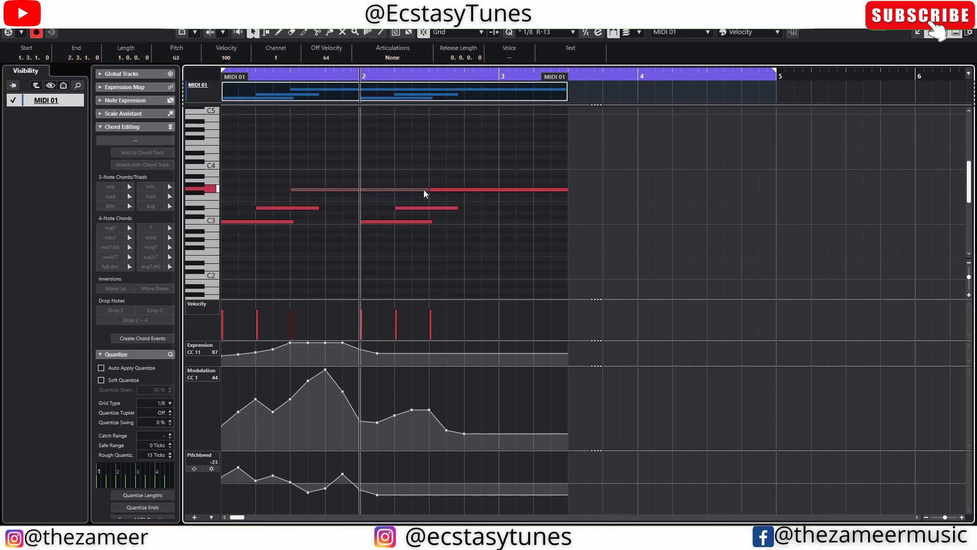
left_click(425, 189)
left_click(427, 187)
left_click_drag(459, 170, 385, 229)
left_click(384, 228)
left_click_drag(495, 166, 434, 243)
left_click(365, 211)
left_click_drag(365, 212, 386, 230)
left_click_drag(475, 170, 447, 218)
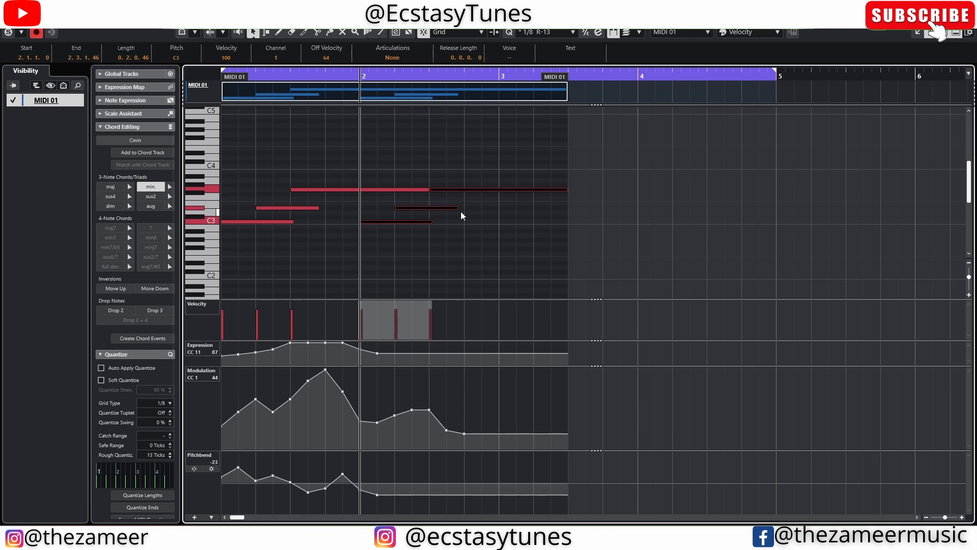
- Delete the three copied notes that start in bar 2
left_click_drag(509, 173, 440, 234)
left_click(360, 219, "shift")
key("Delete")
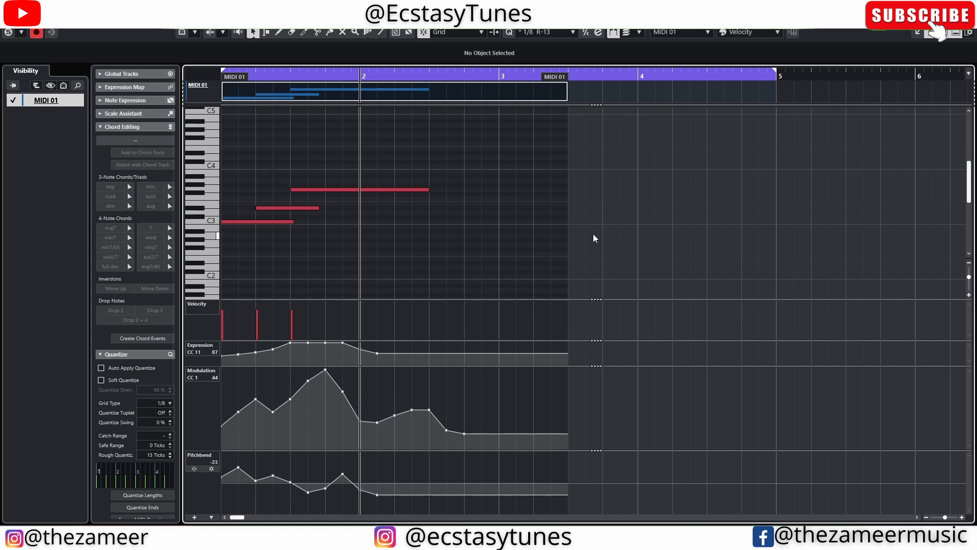
- Add Auto Select Controllers to the Key Editor toolbar and, with it active, select the three notes together with their controller data
right_click(810, 31)
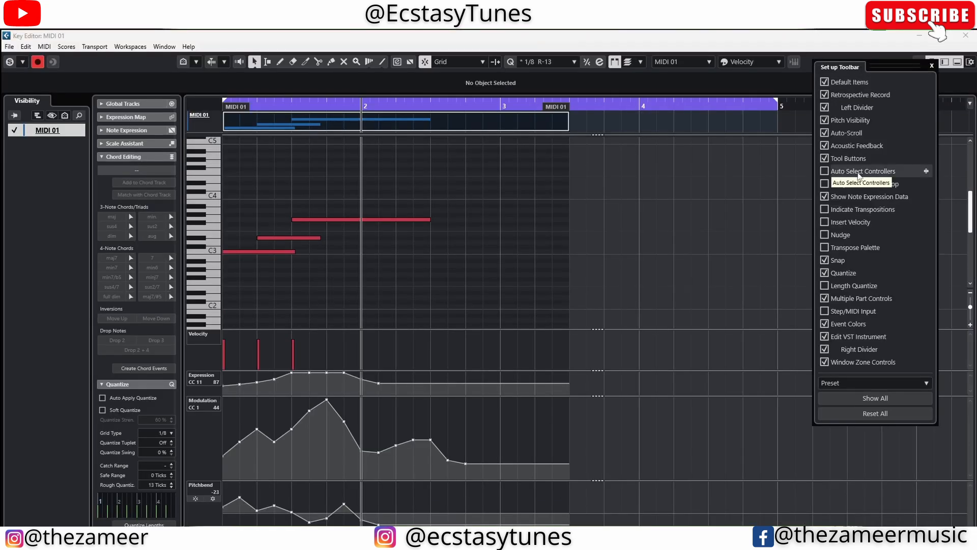
left_click(856, 173)
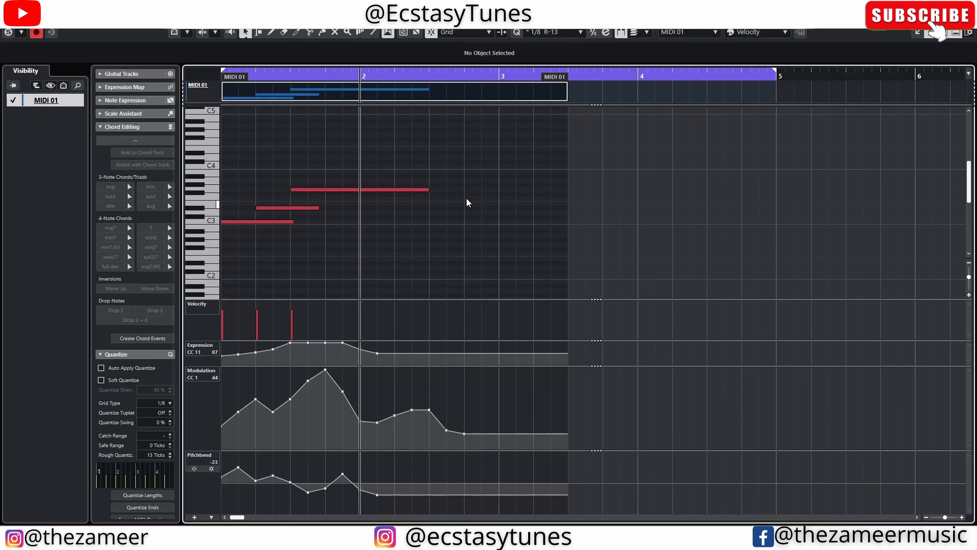
left_click_drag(470, 188, 237, 241)
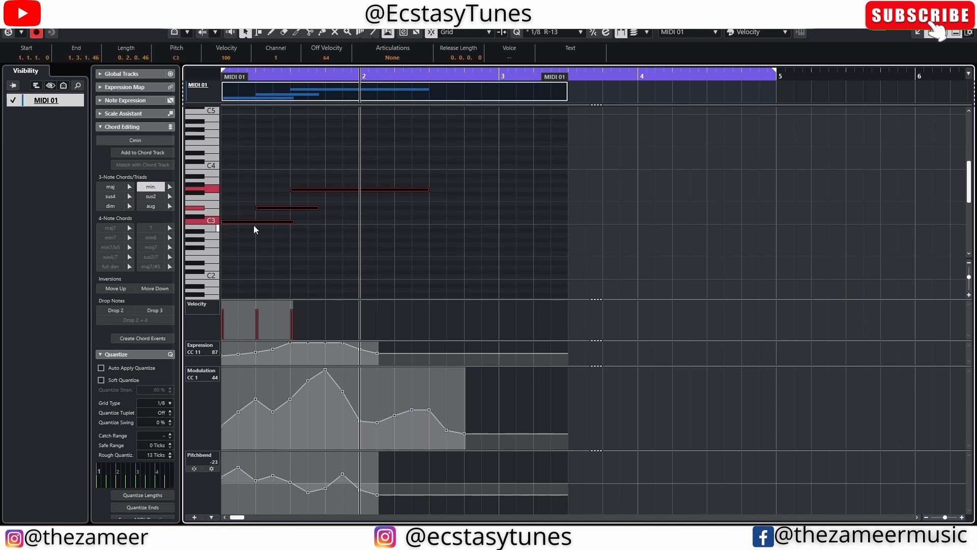
left_click(328, 227)
left_click_drag(469, 159, 228, 250)
- Add a CC 10 (Pan) controller lane and draw a freehand pan curve through bars 1 and 2
left_click(194, 517)
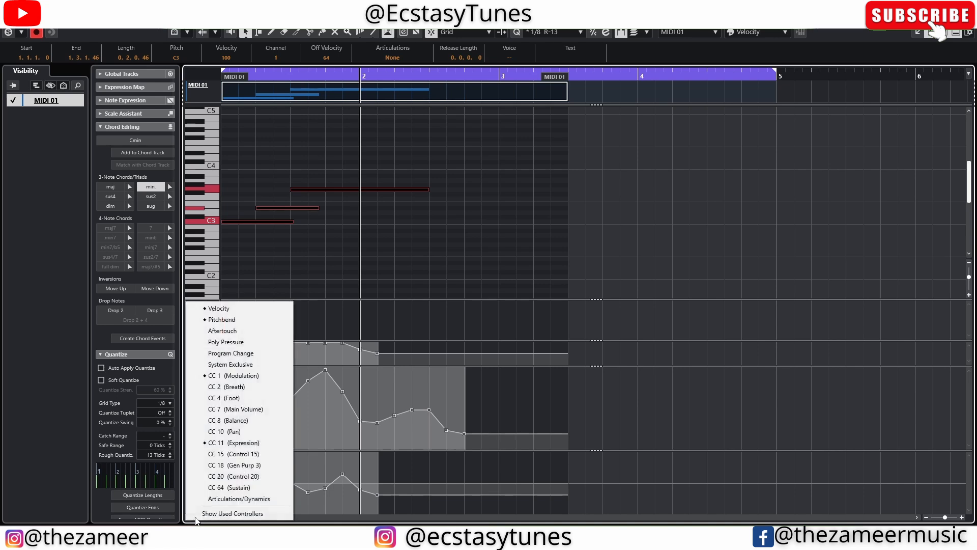
left_click(238, 431)
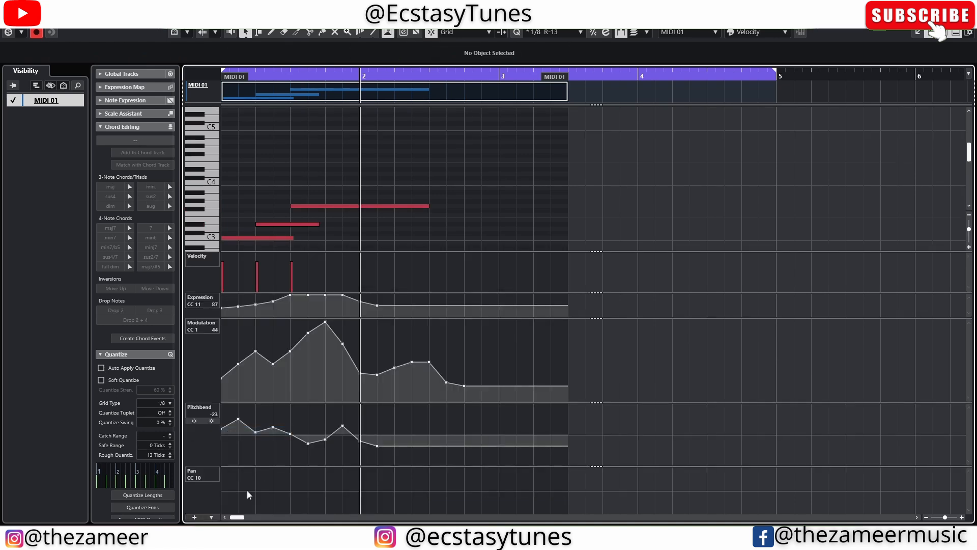
mouse_move(238, 474)
left_mouse_down()
mouse_move(282, 500)
mouse_move(359, 484)
mouse_move(427, 501)
left_mouse_up()
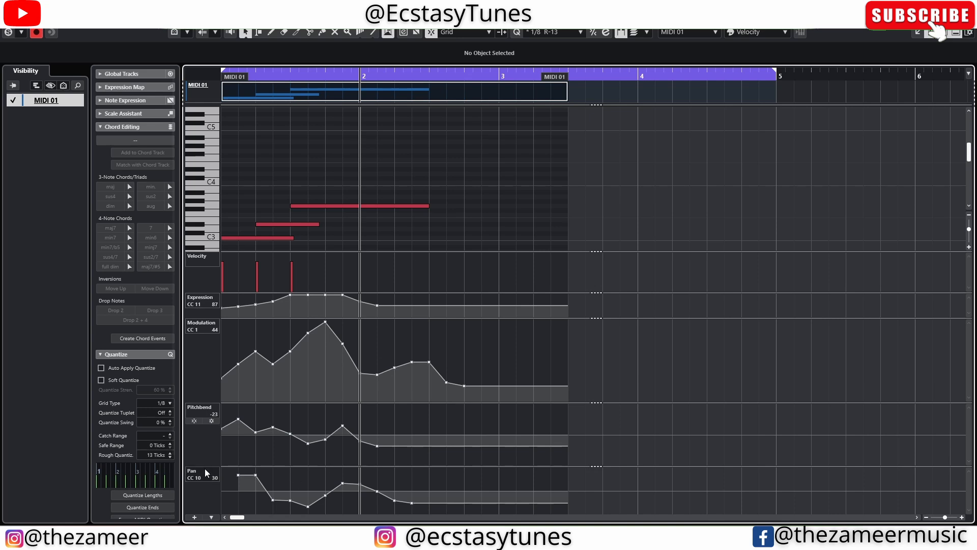
- Select the three notes with their controllers and copy them to 2.2.1.0, transposed down so the phrase starts on F2
left_click_drag(492, 152, 223, 249)
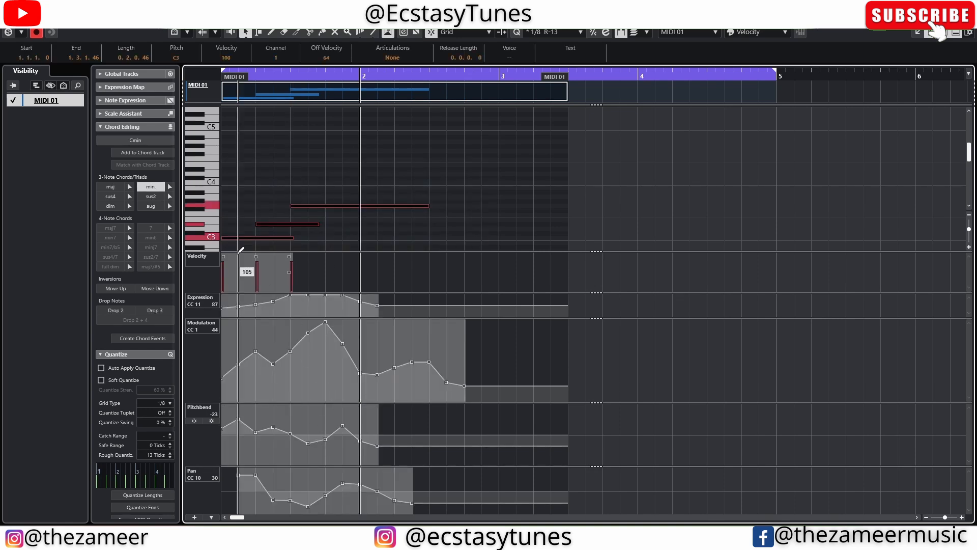
scroll(336, 186, "down", 2)
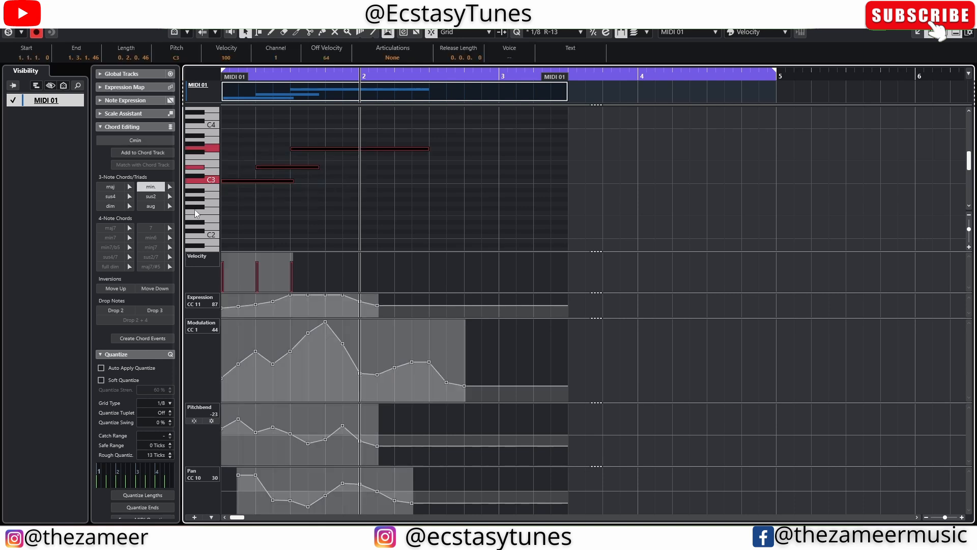
left_click_drag(231, 181, 405, 185)
left_click(473, 291)
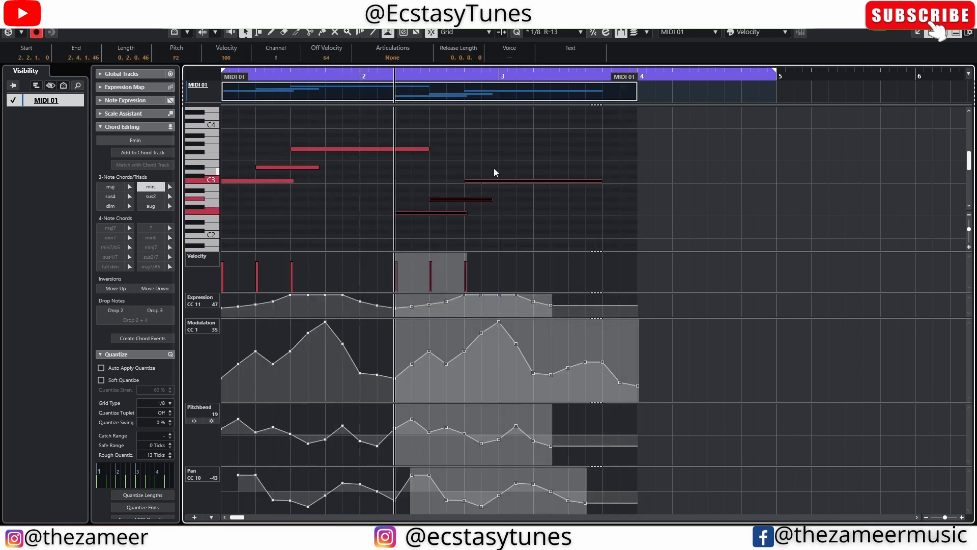
- Examine both phrases and their velocity, expression, modulation, pitchbend and pan data by selecting all the notes together
scroll(506, 219, "down", 2)
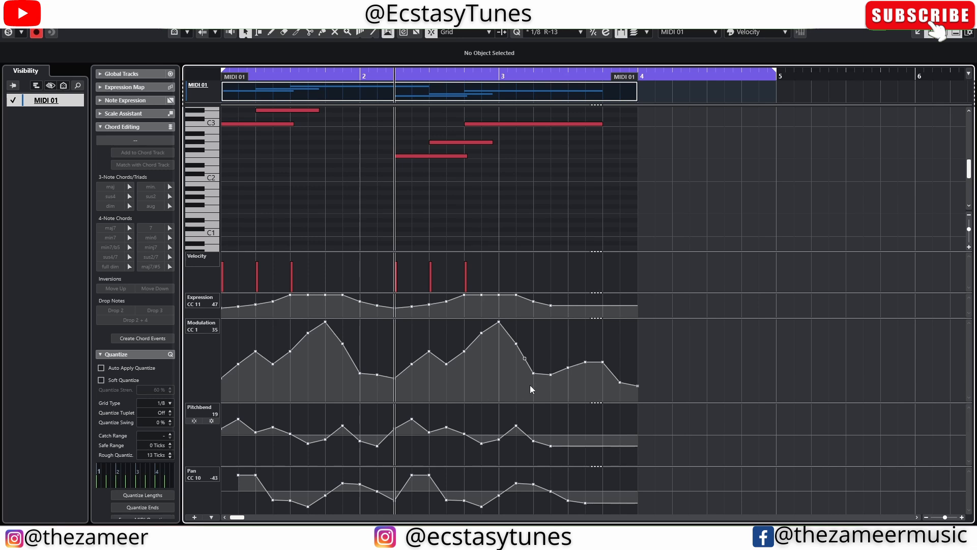
scroll(515, 219, "up", 5)
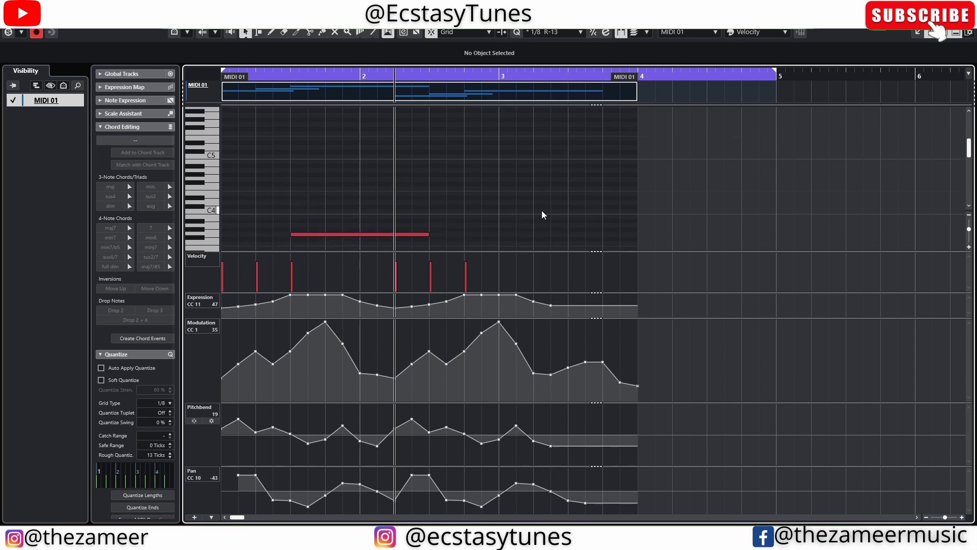
scroll(541, 209, "down", 3)
left_click_drag(585, 146, 446, 226)
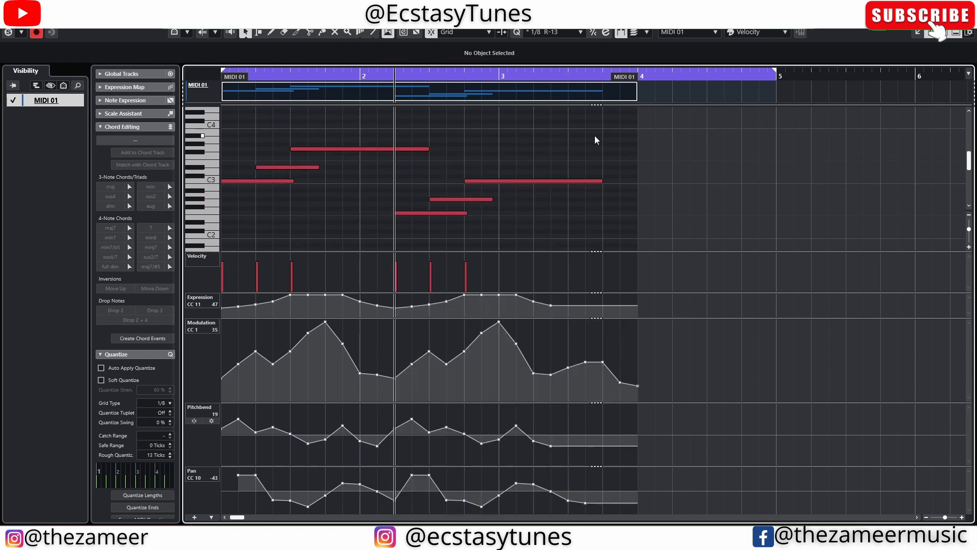
mouse_move(595, 135)
left_mouse_down()
mouse_move(387, 242)
mouse_move(239, 272)
left_mouse_up()
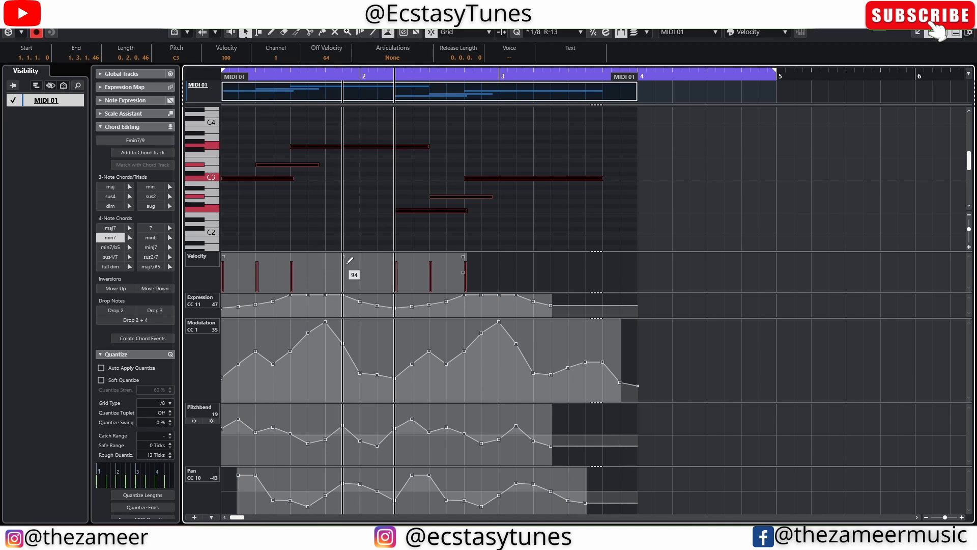
left_click(583, 189)
left_click_drag(624, 142, 219, 251)
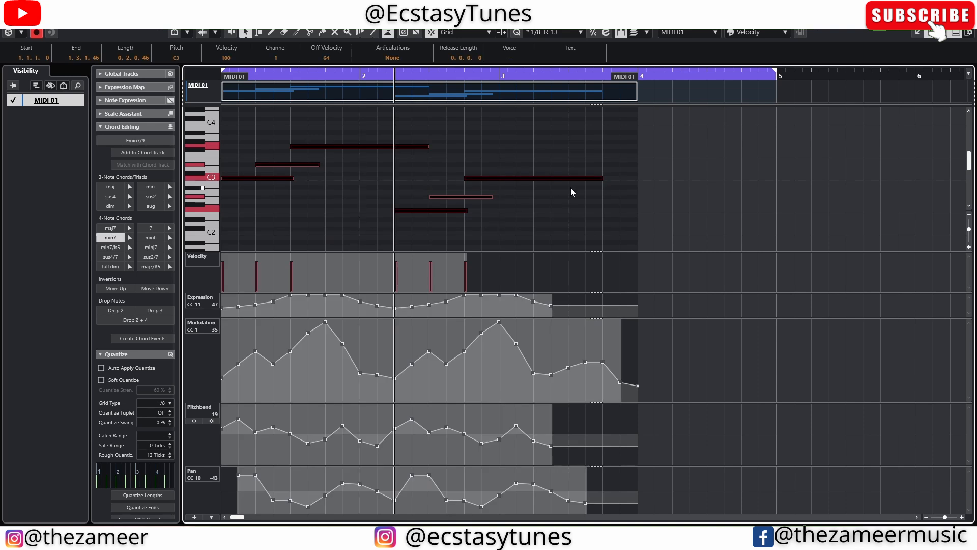
left_click(583, 192)
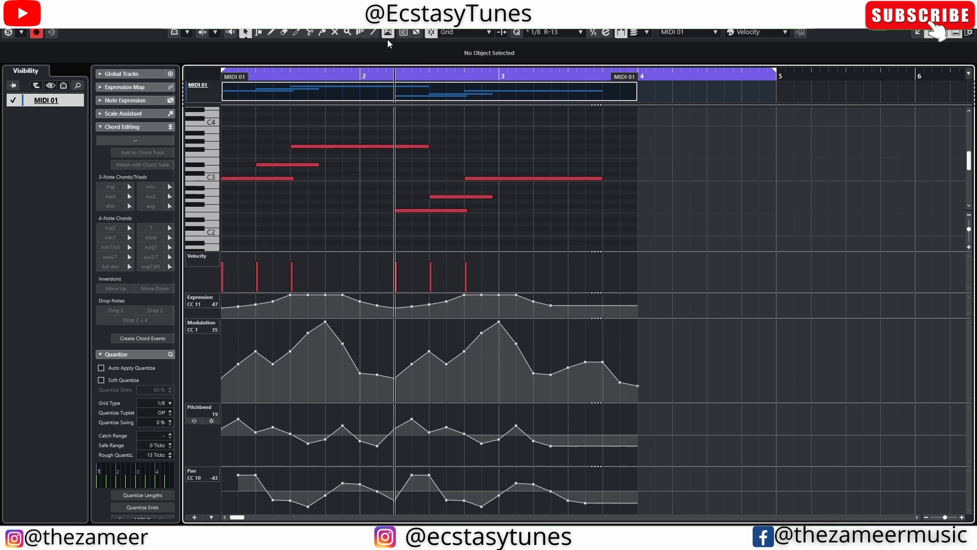
- Close the separate Key Editor window and return to the project window
right_click(864, 32)
key("Return")
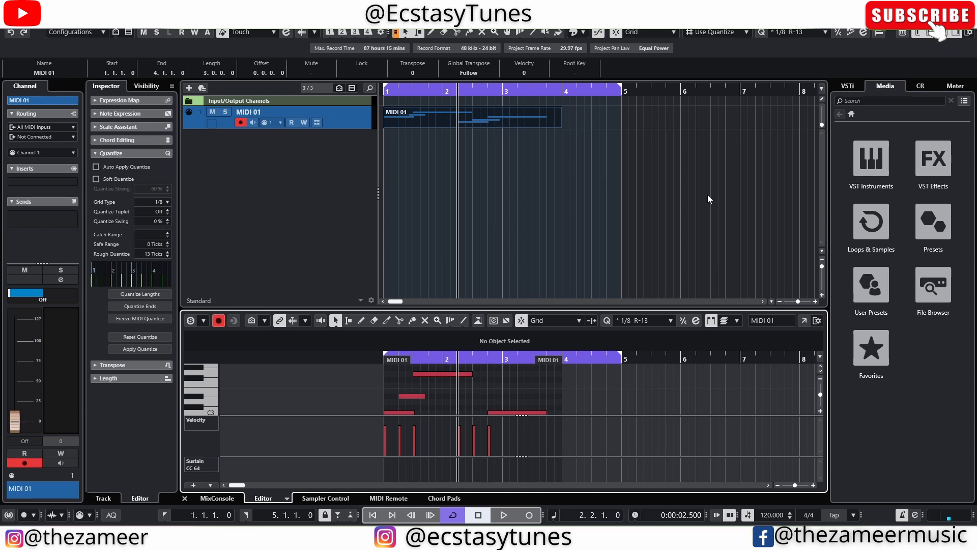
left_click(483, 243)
- Add the CS-80 V4 VST instrument to the project as a new instrument track and close its plug-in window
left_click(871, 158)
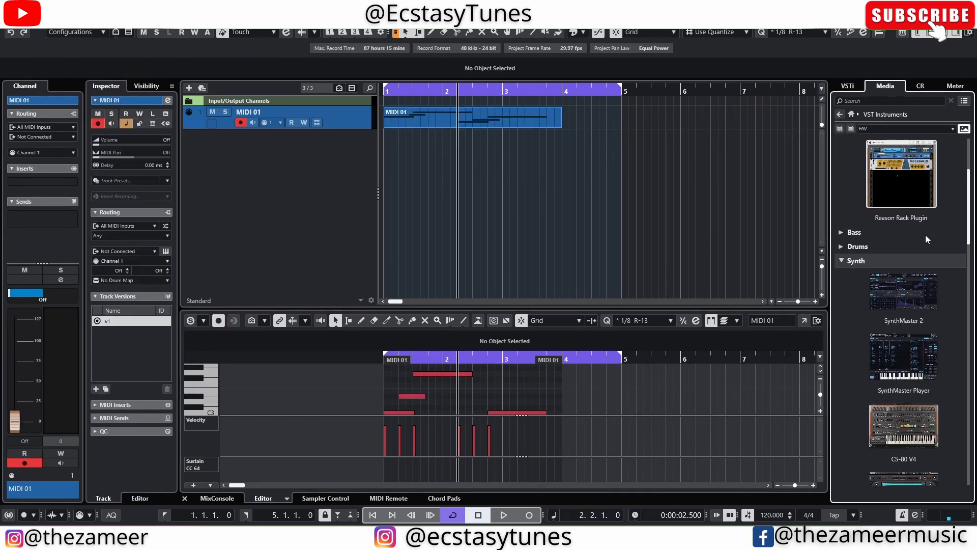
scroll(851, 371, "down", 2)
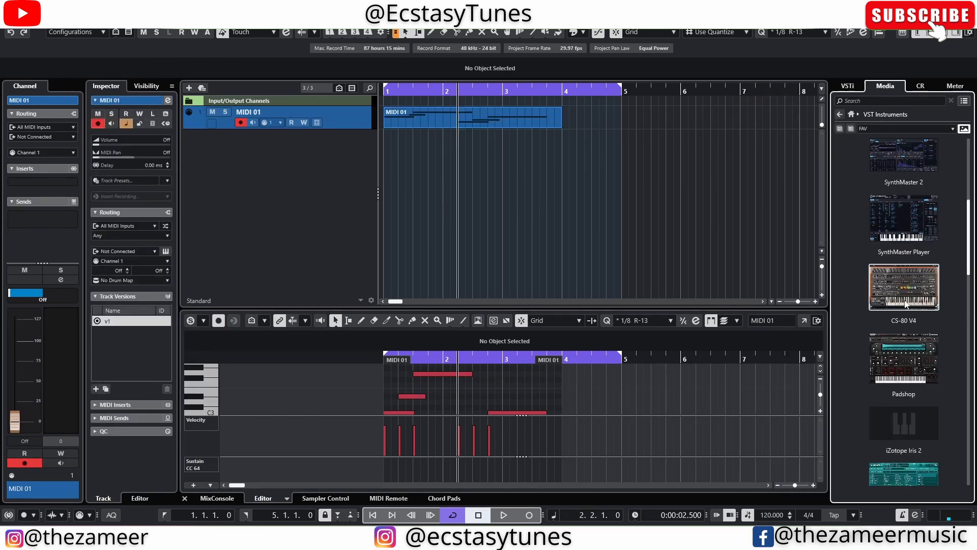
left_click_drag(898, 305, 266, 171)
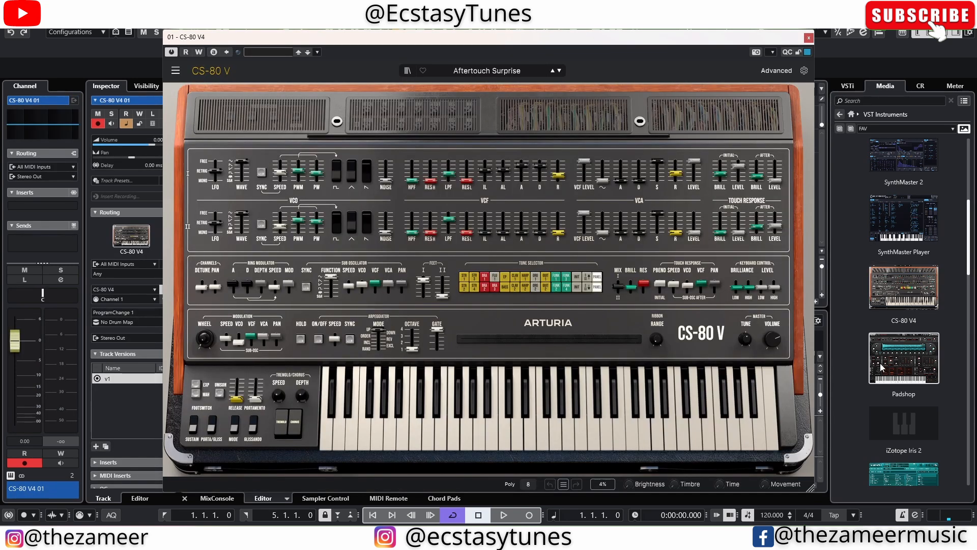
left_click(808, 37)
- Add the VacuumPro_x64 instrument as another instrument track below CS-80 V4 and close its plug-in window
scroll(903, 359, "down", 3)
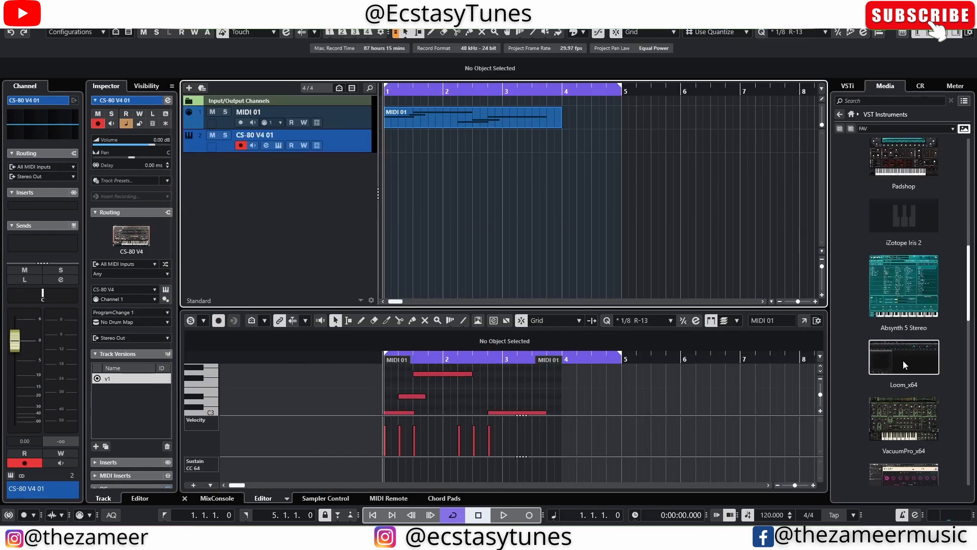
left_click_drag(934, 445, 306, 182)
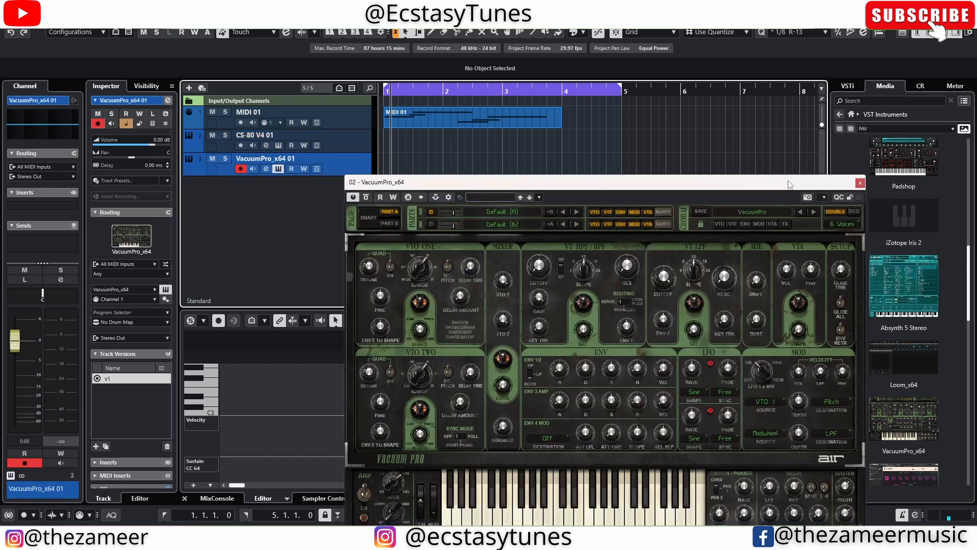
left_click(860, 182)
- Delete the MIDI 01 track together with its recorded events
left_click(442, 163)
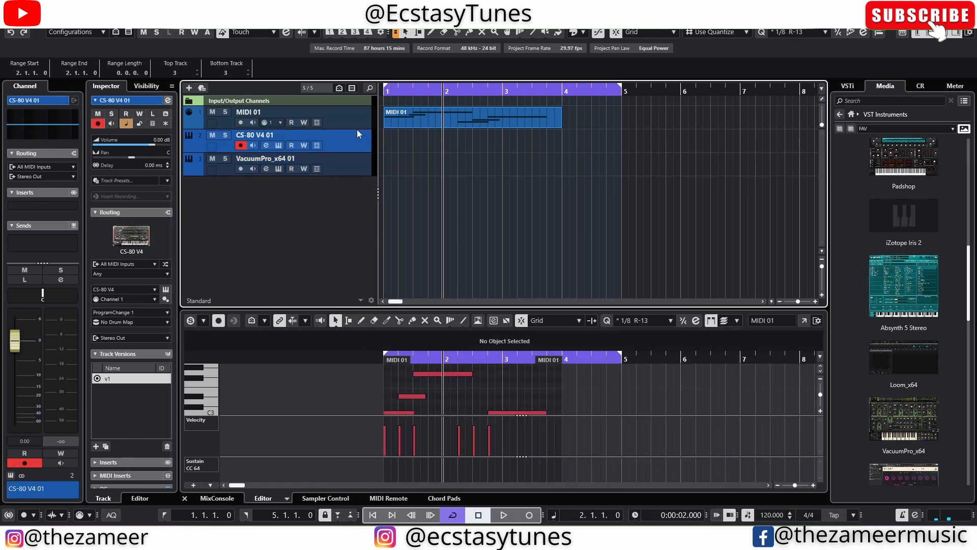
left_click(356, 121)
right_click(357, 121)
left_click(396, 166)
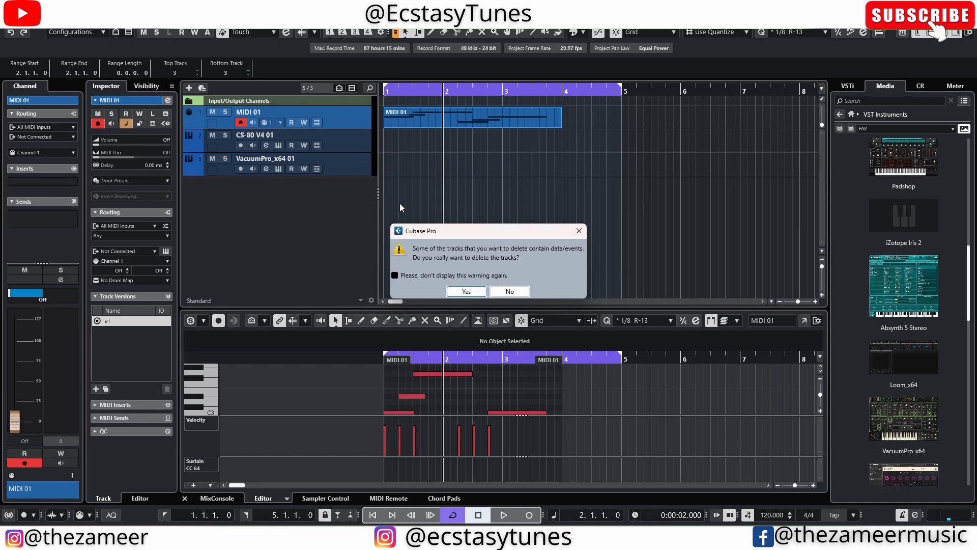
left_click(466, 292)
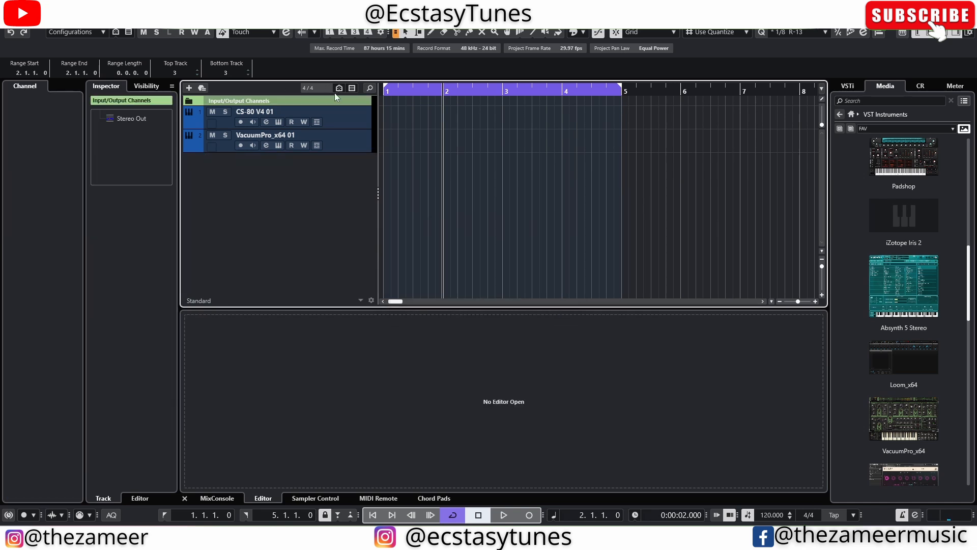
- Add a chord track and place it above the two instrument tracks
left_click(189, 88)
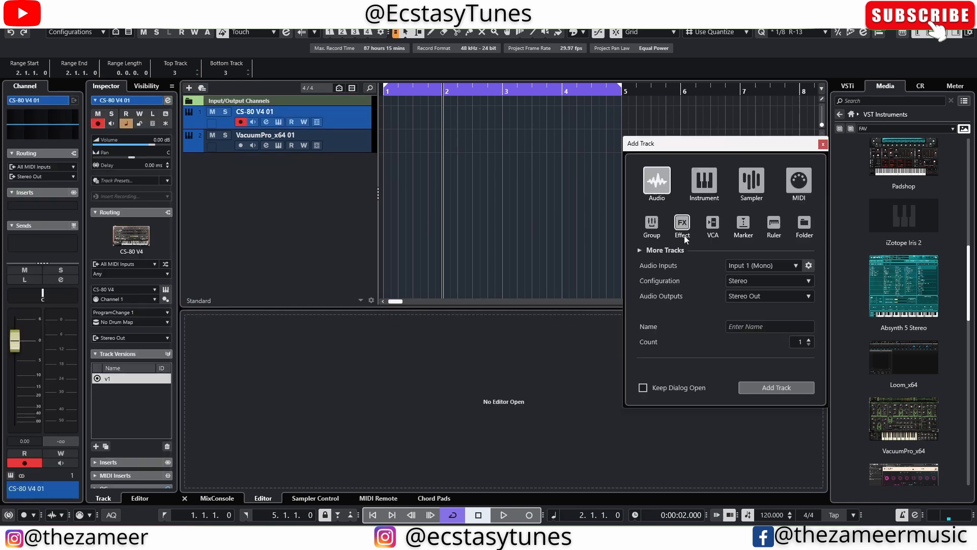
left_click(639, 250)
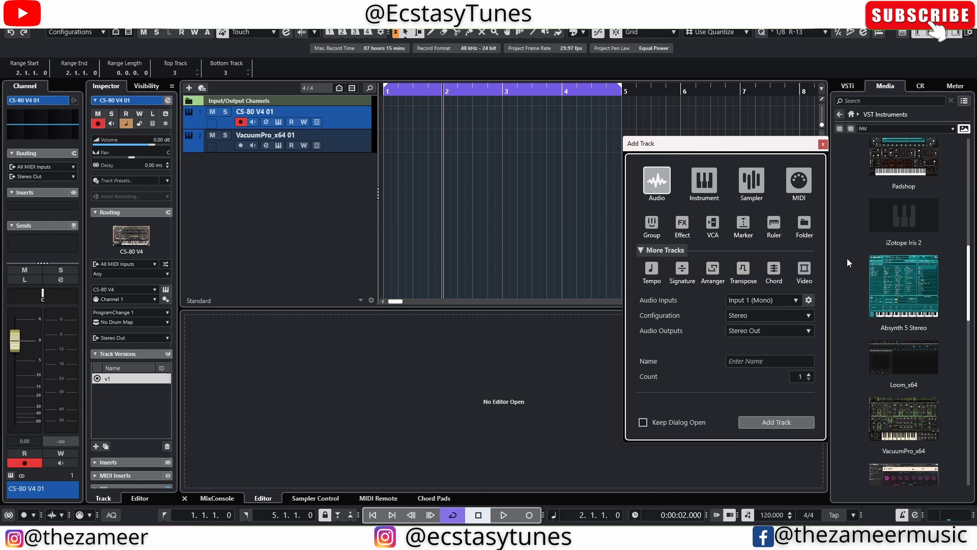
left_click(774, 270)
left_click(776, 421)
left_click_drag(352, 136, 352, 112)
left_click(410, 161)
left_click(338, 138)
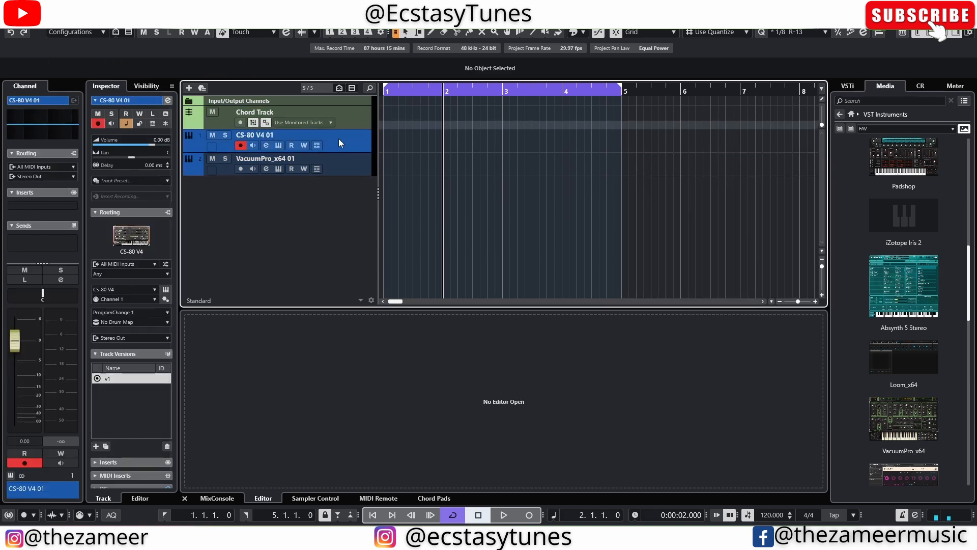
left_click(349, 122)
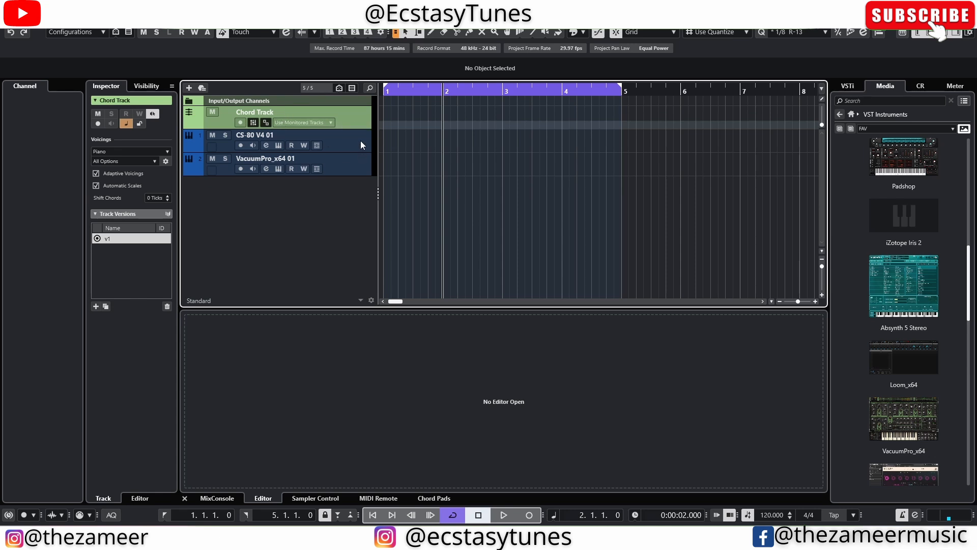
- Create a chord event at bar 1 on the chord track with root Eb, type sus4 and tension 7
left_click(388, 114)
left_click(387, 130)
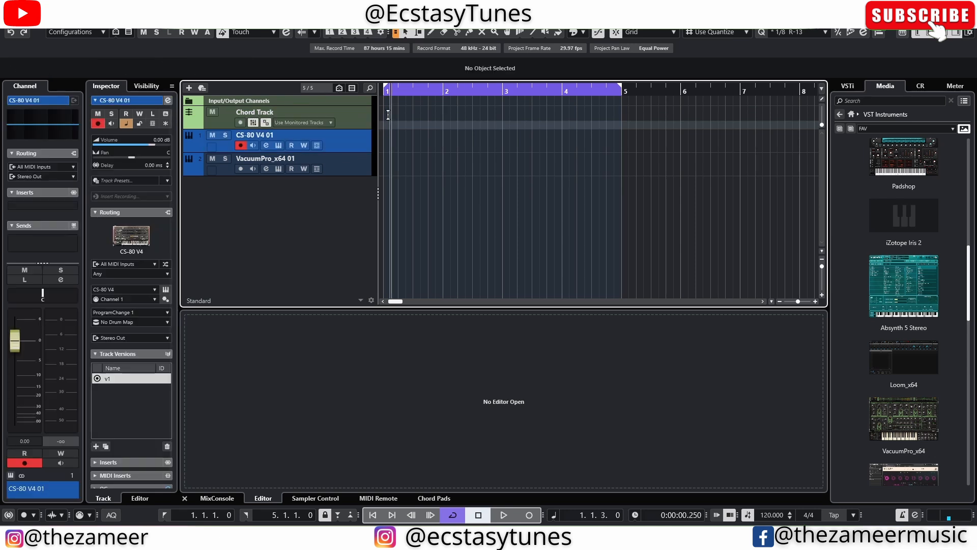
double_click(386, 116)
left_click(331, 185)
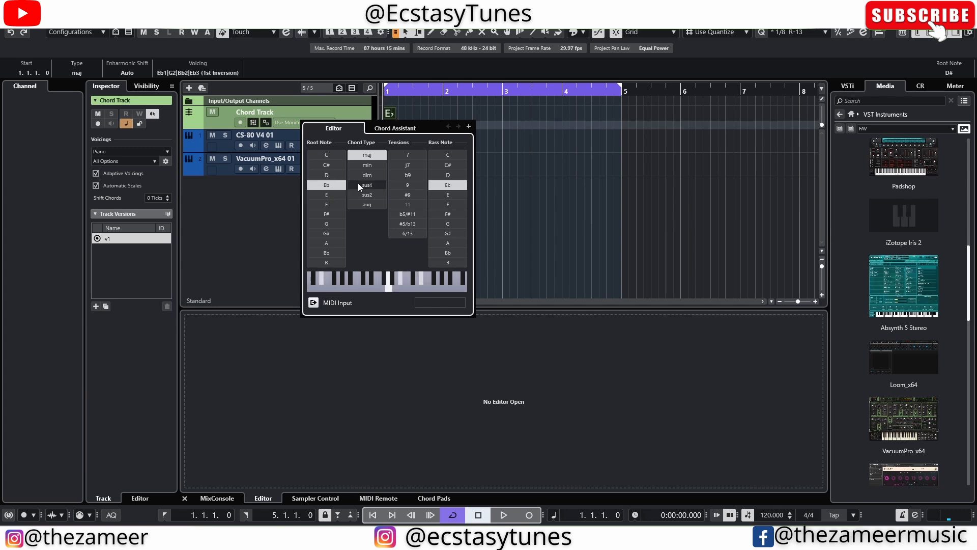
left_click(362, 185)
left_click(401, 155)
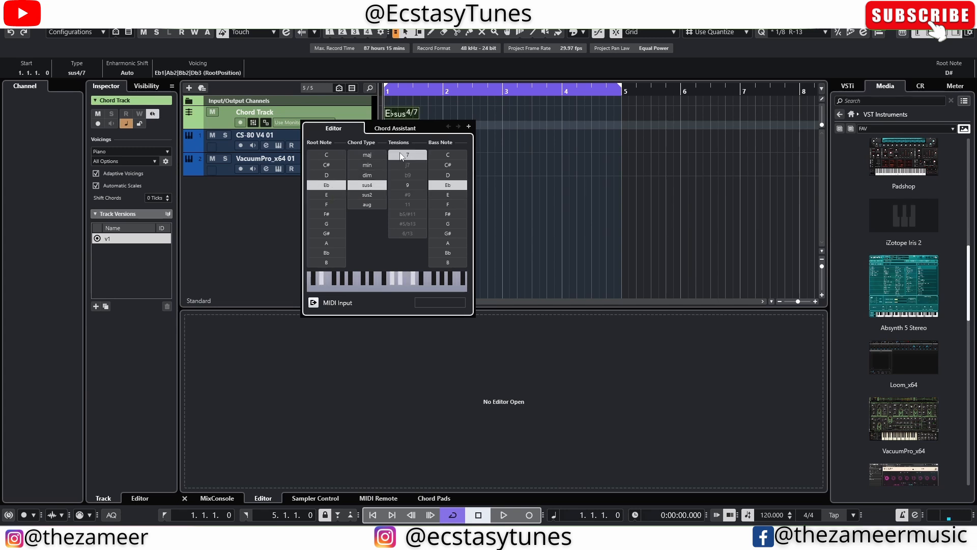
- Add the next chord at bar 2 as F minor with tension 7
left_click(469, 126)
left_click(336, 204)
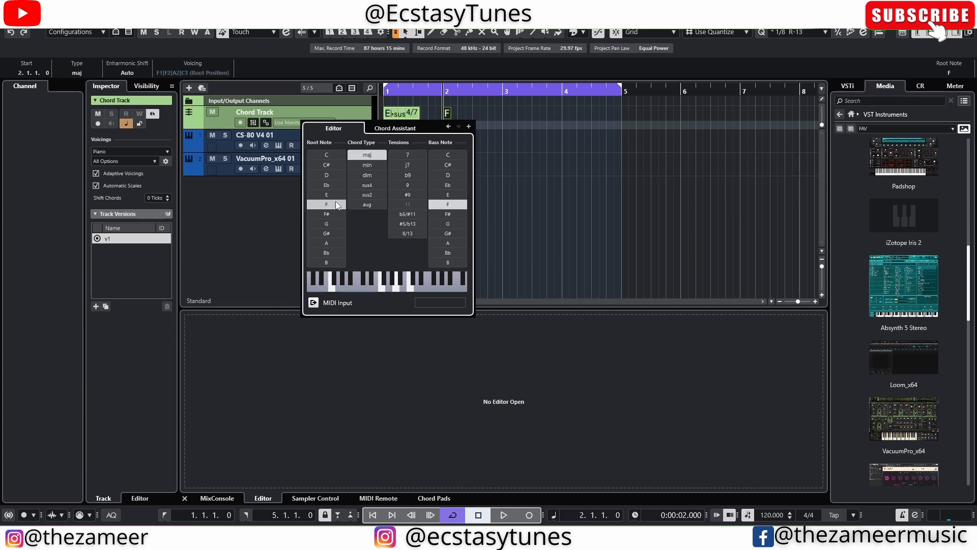
left_click(367, 164)
left_click(407, 155)
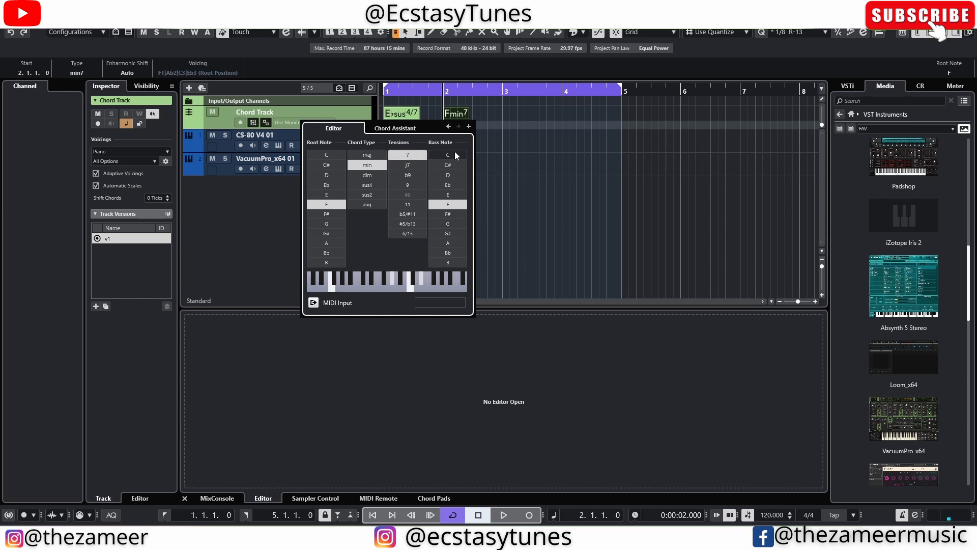
- Add a C minor chord with tension 7 at bar 3
left_click(469, 127)
left_click(326, 155)
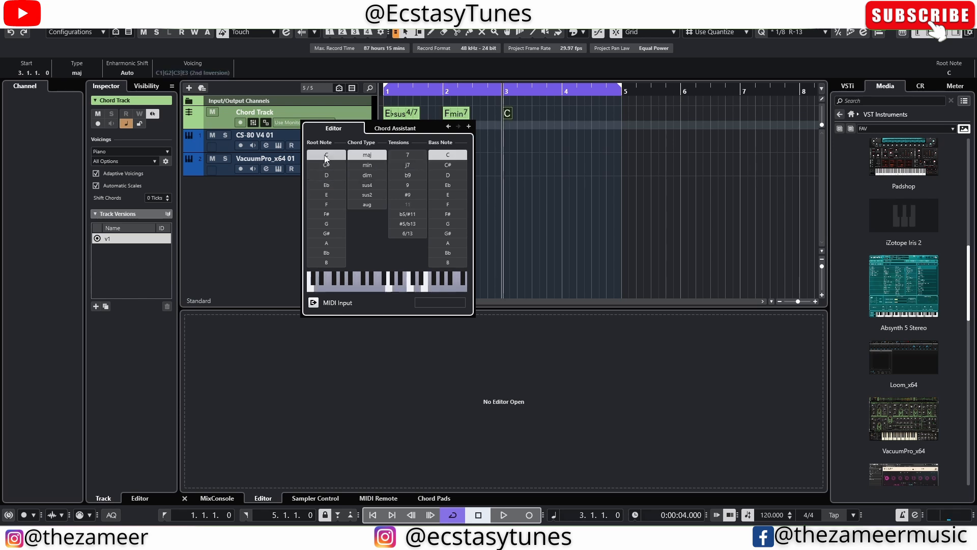
left_click(367, 165)
left_click(407, 154)
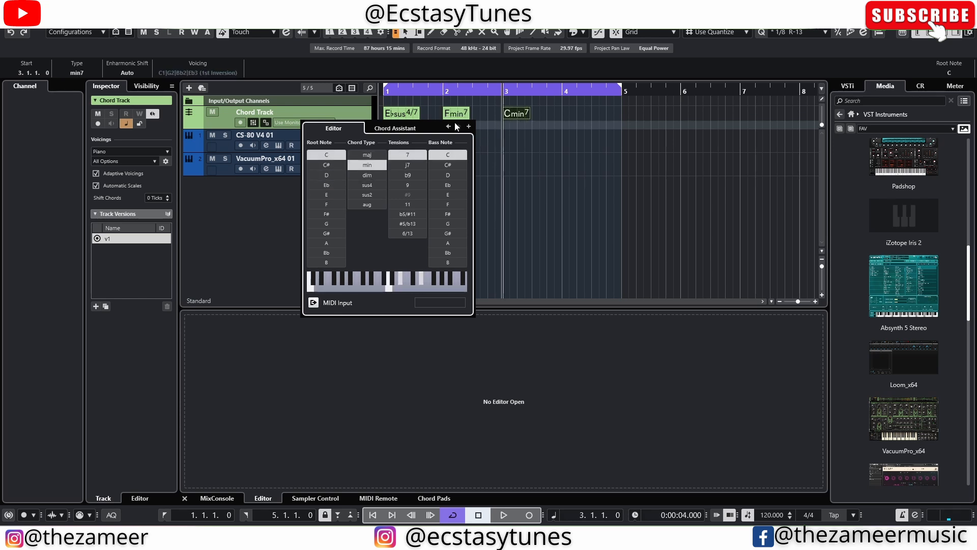
- Add a G major chord with tension 7 at bar 4 and close the chord editor
left_click(468, 127)
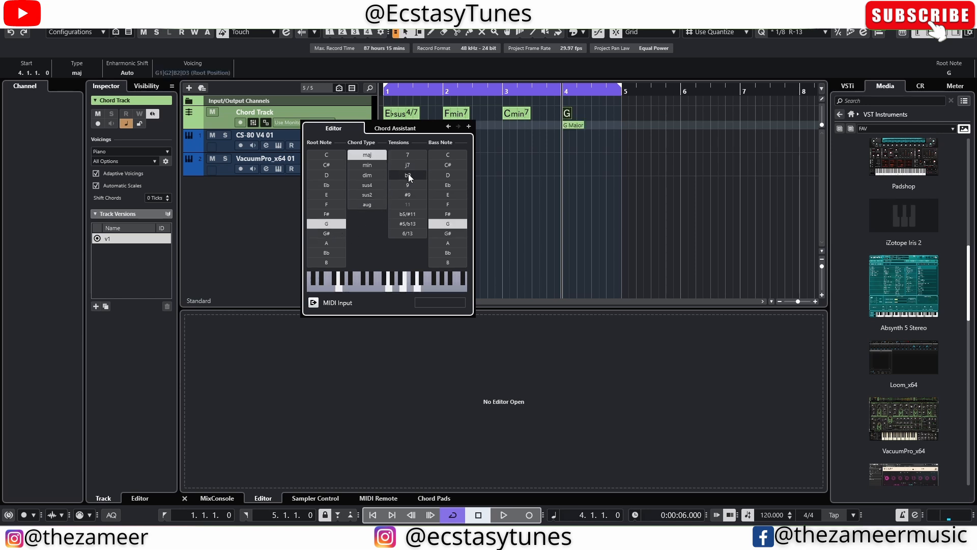
left_click(409, 156)
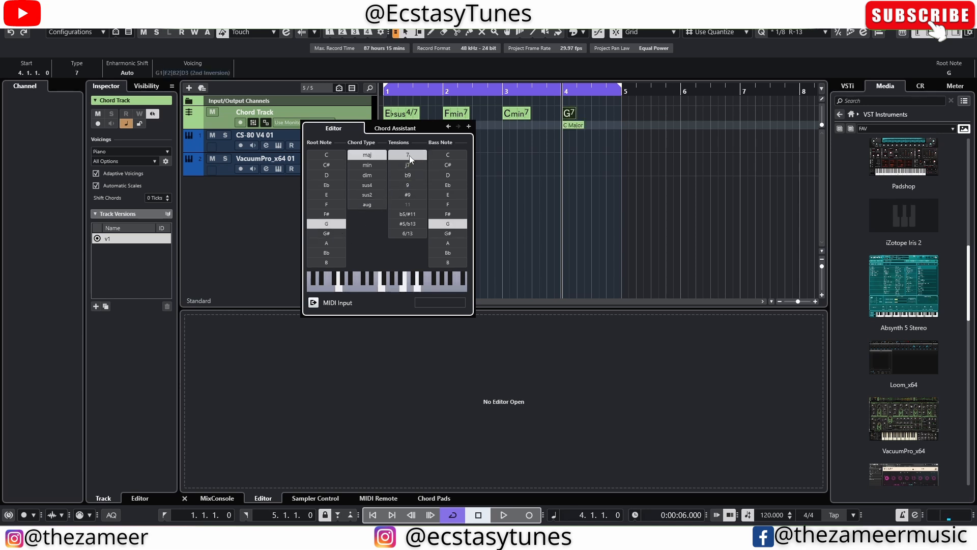
left_click(572, 162)
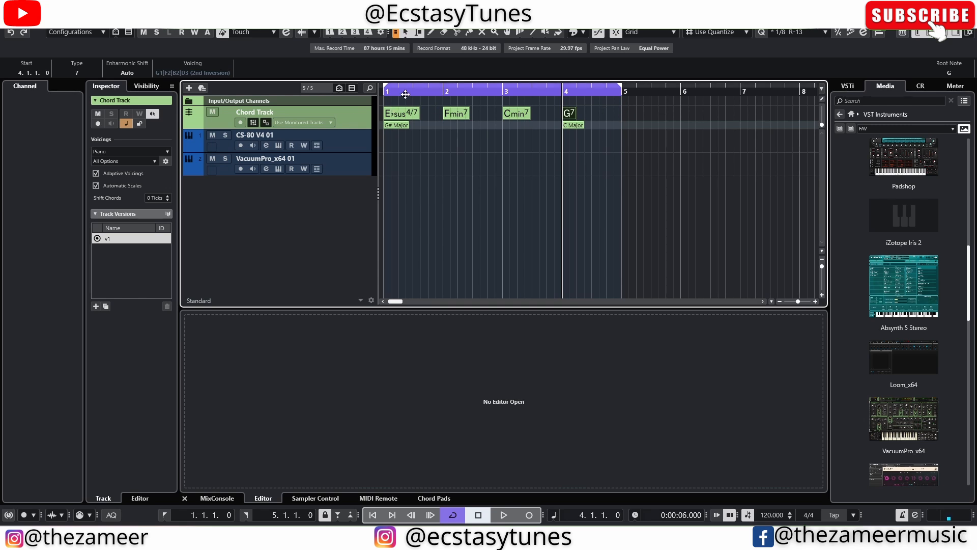
- Load the Organ Tonewheel Type preset from the Organ category in the CS-80 V and close the instrument
left_click(336, 149)
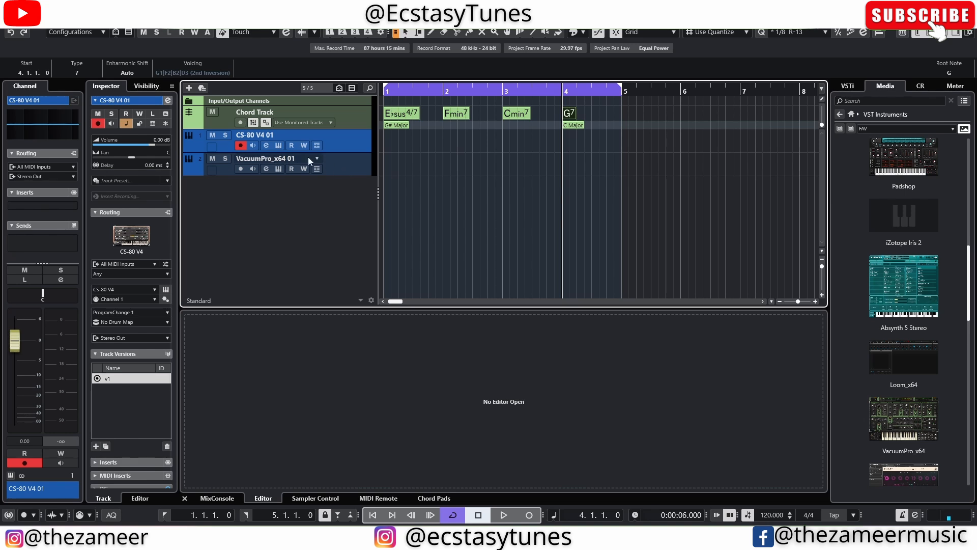
left_click(277, 146)
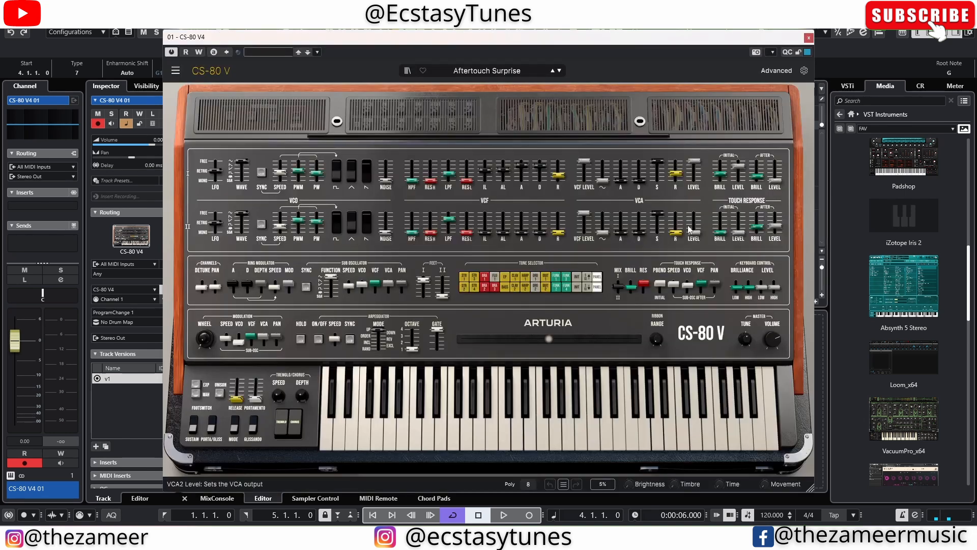
left_click(490, 70)
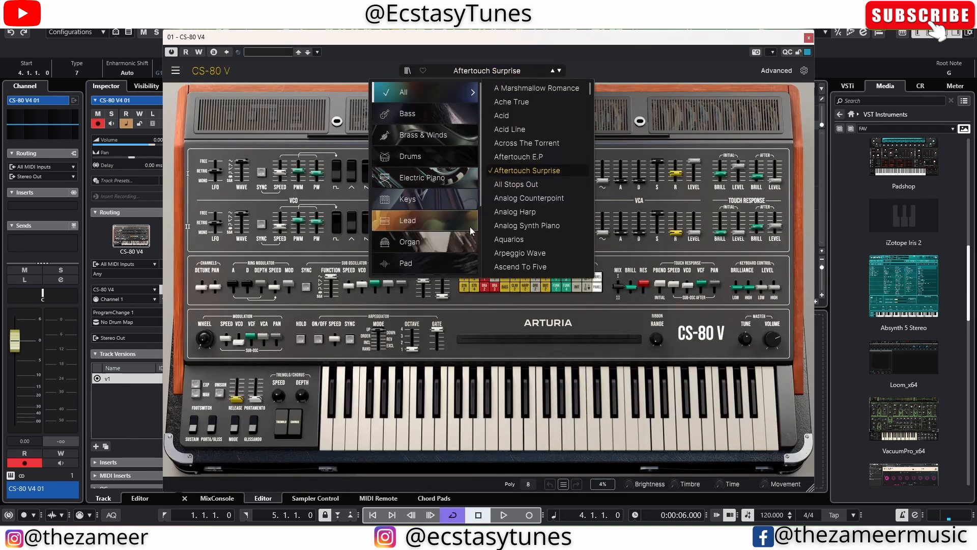
left_click(409, 241)
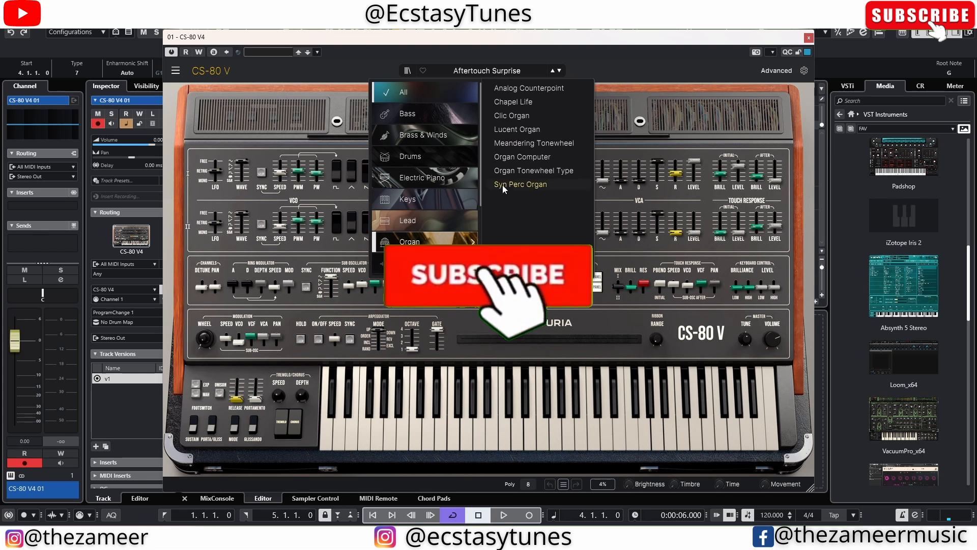
left_click(512, 171)
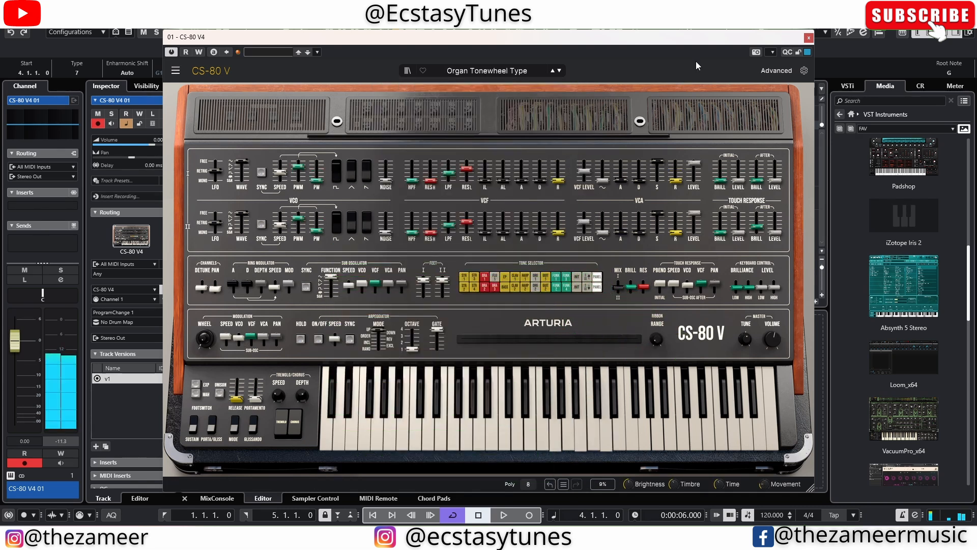
left_click(808, 38)
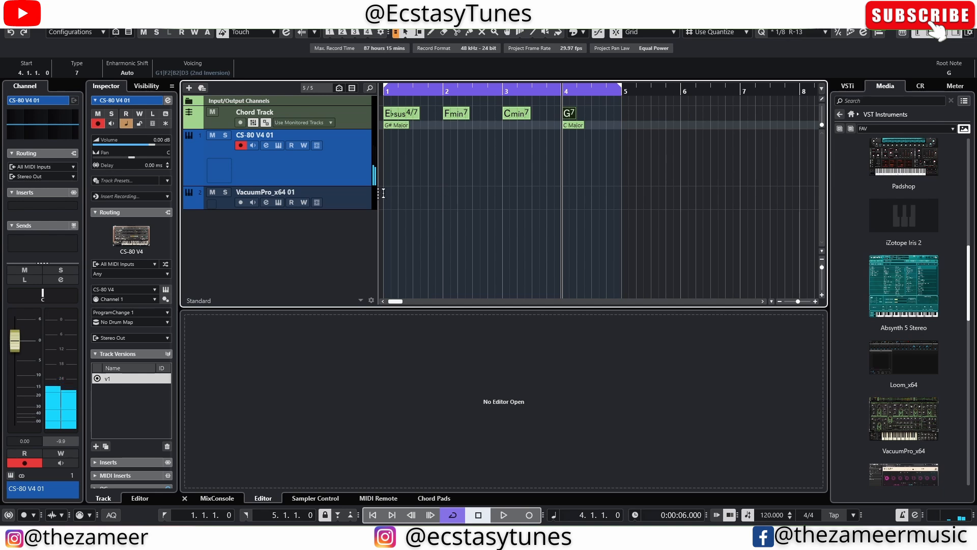
- Load the Dawn The Day After preset into the first part of VacuumPro and close the instrument
left_click(282, 206)
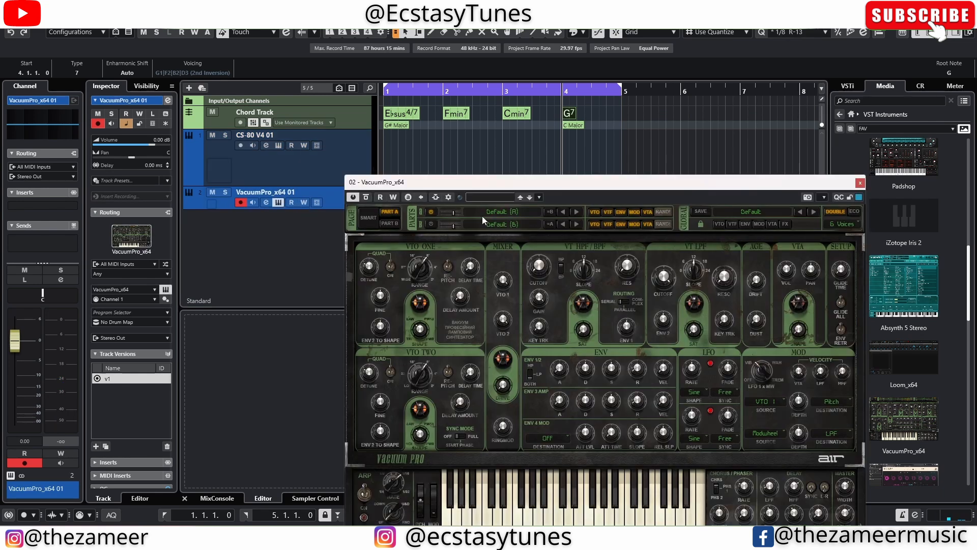
left_click(483, 212)
mouse_move(500, 276)
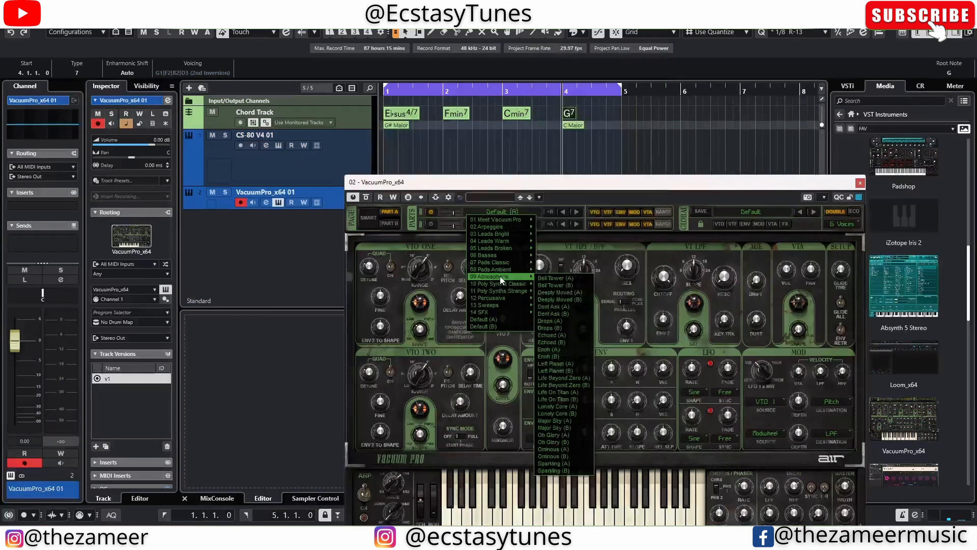
left_click(551, 274)
left_click(618, 164)
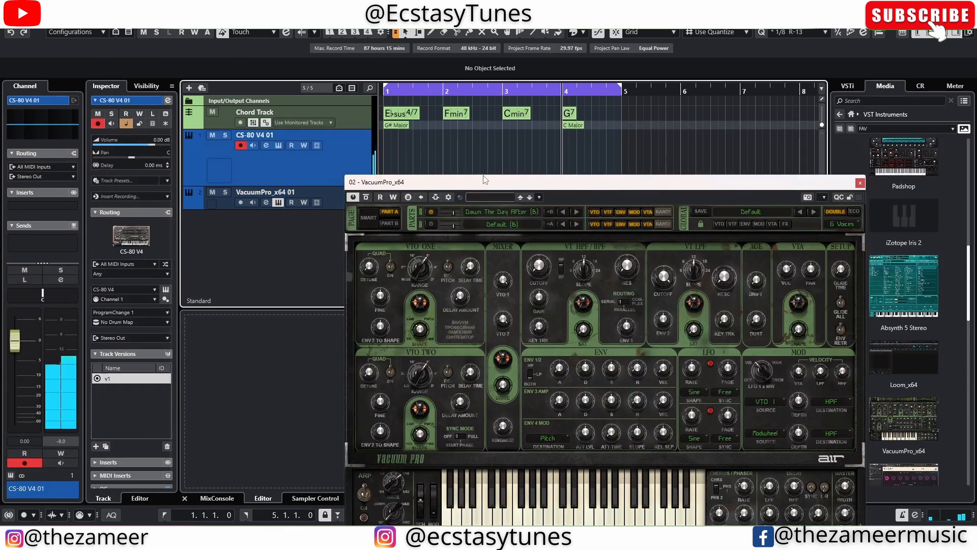
left_click(331, 193)
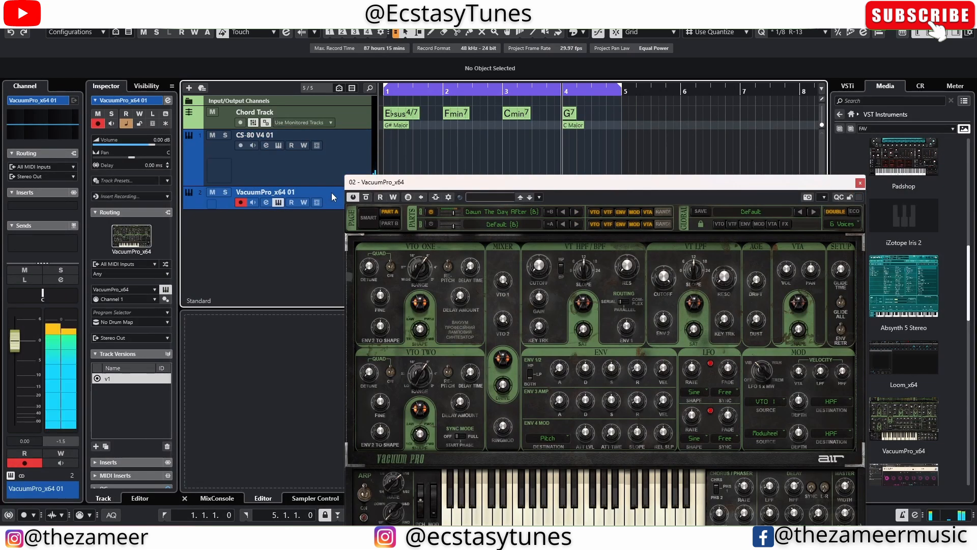
left_click(863, 185)
- Play the project briefly from the start to check whether the chord track is heard, then stop playback
left_click(356, 158)
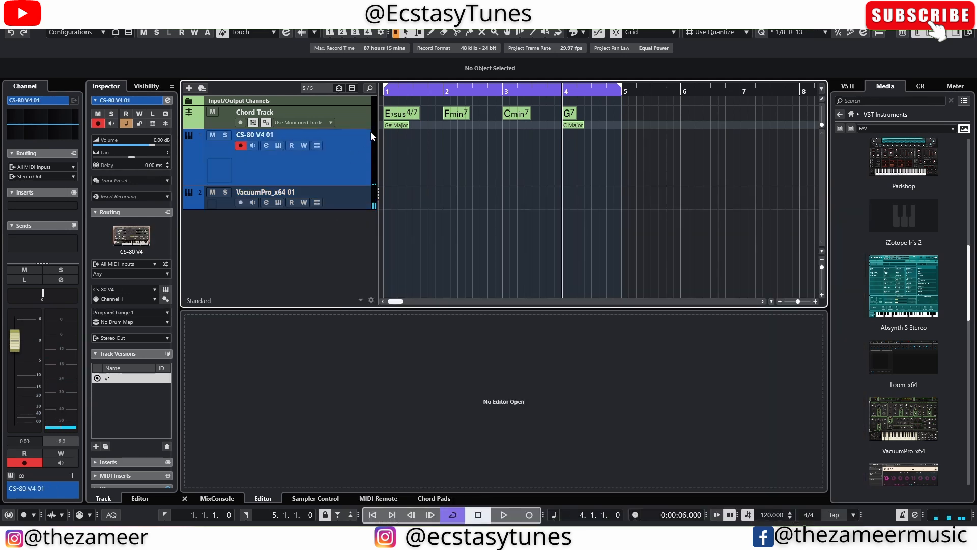
left_click(624, 112)
left_click(438, 252)
key("space")
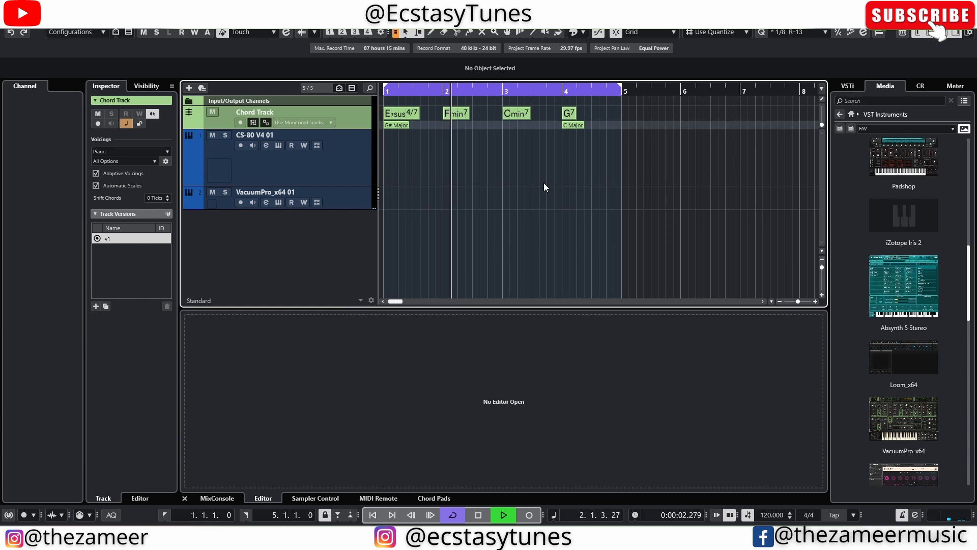
key("space")
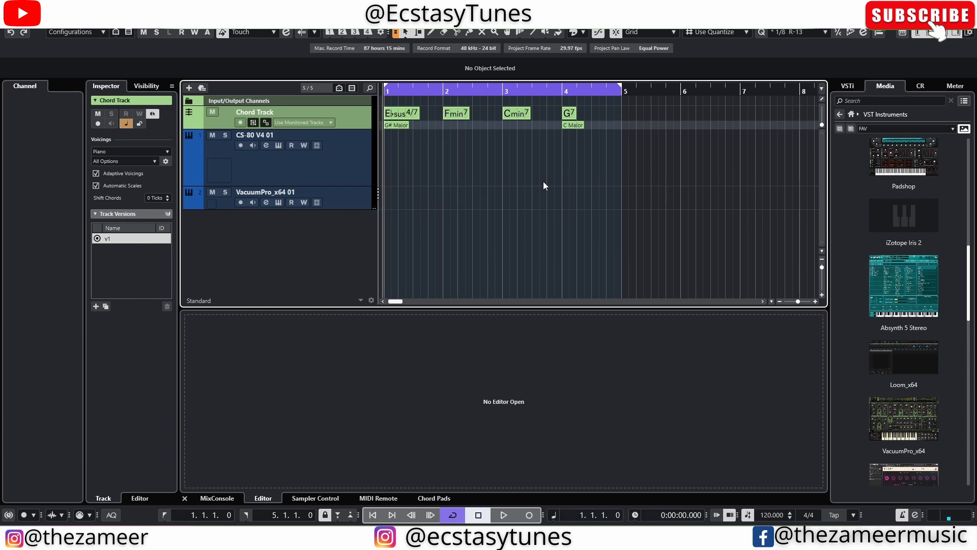
- Turn on monitoring for the CS-80 V4 01 and VacuumPro_x64 01 tracks and play the chord track through both, then stop
left_click(297, 180)
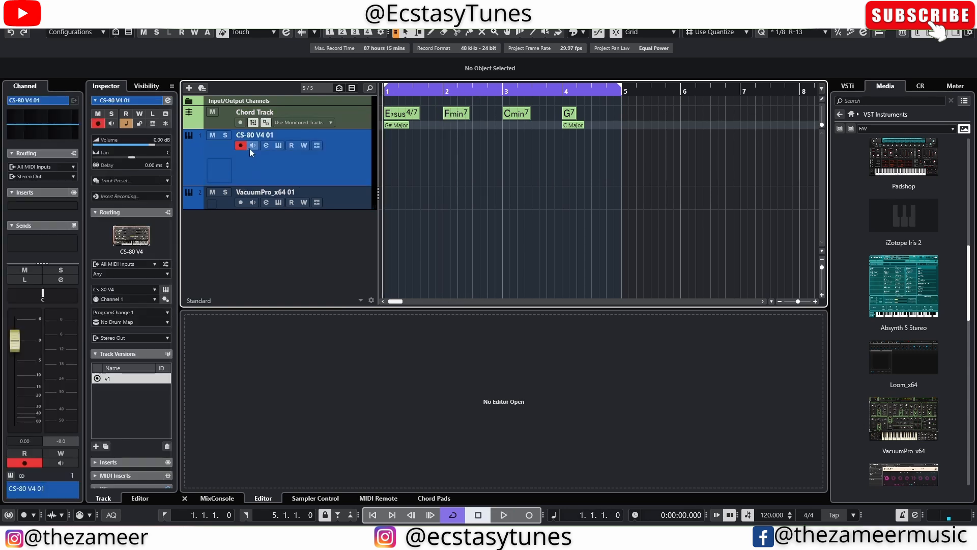
left_click(252, 146)
left_click(253, 206)
left_click(253, 202)
left_click(297, 177)
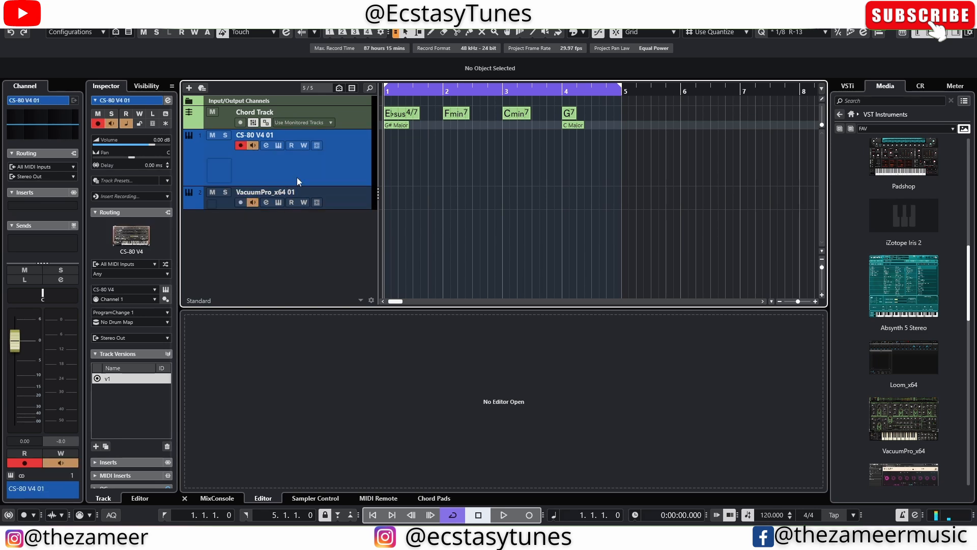
key("space")
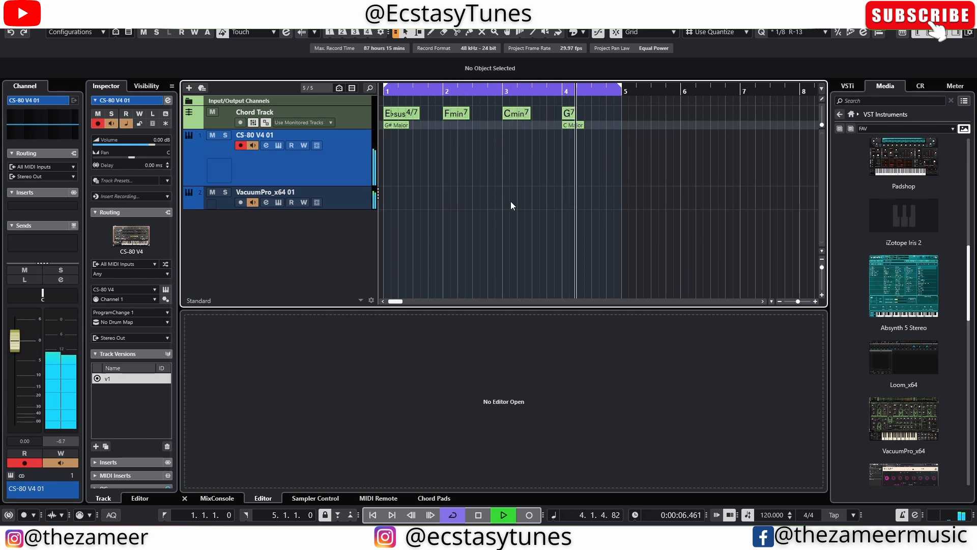
key("space")
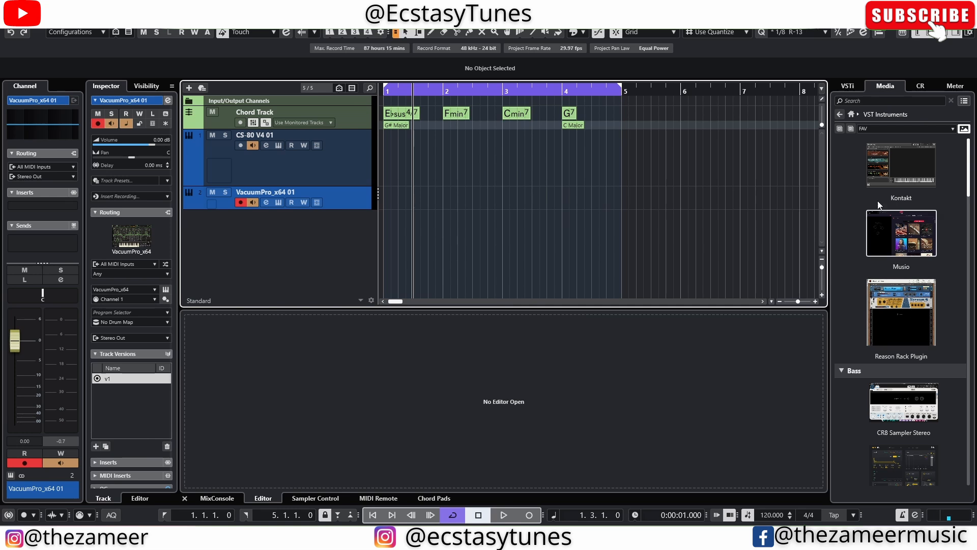
- Add a Kontakt instrument track below the VacuumPro_x64 01 track
left_click_drag(896, 168, 213, 232)
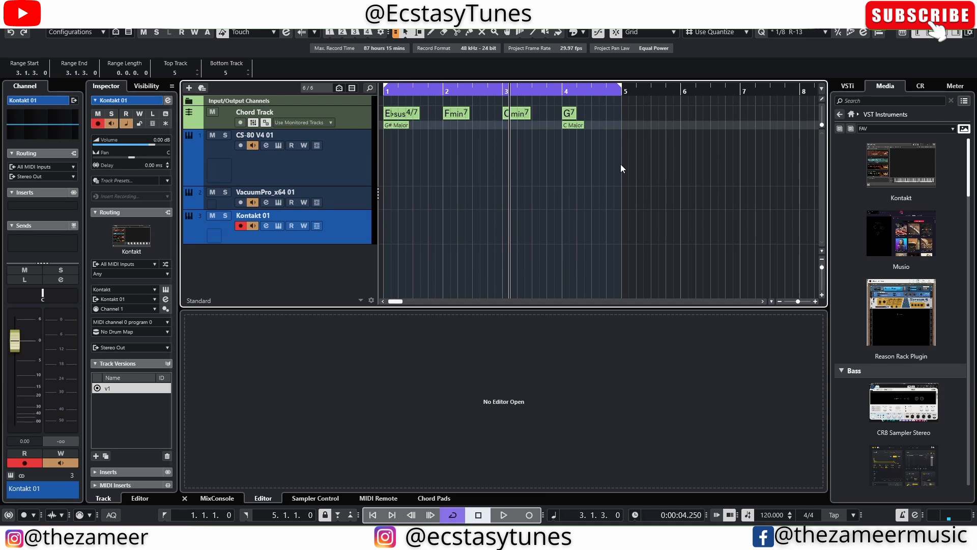
left_click_drag(583, 240, 383, 196)
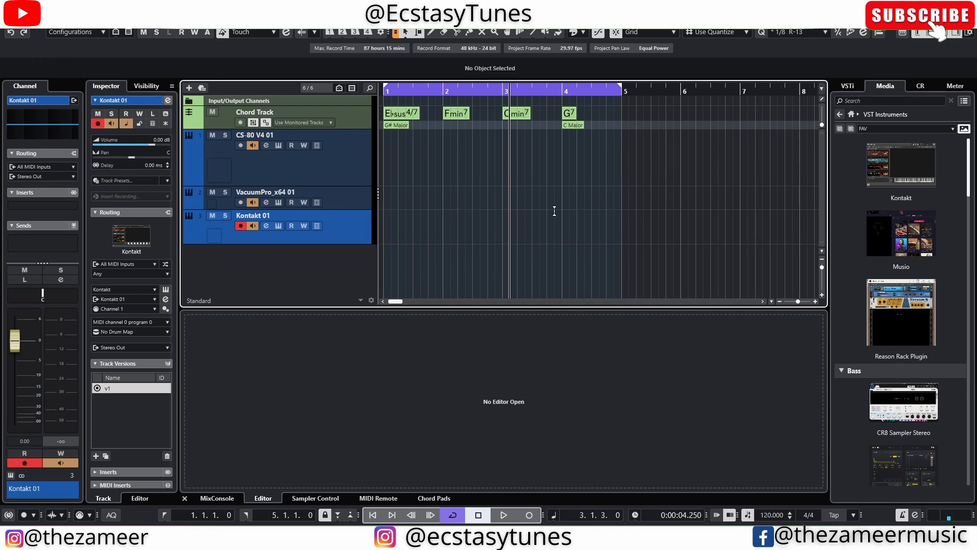
left_click(555, 211)
- Turn off monitoring on the VacuumPro track and play the chords from the start through CS-80 V4 and Kontakt, then stop
left_click(253, 202)
key("KP_Decimal")
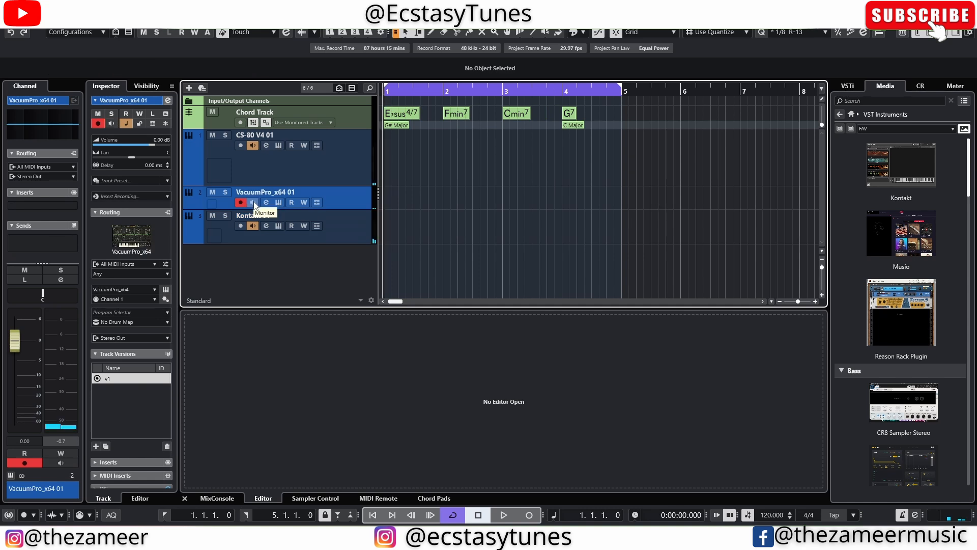
left_click(278, 164)
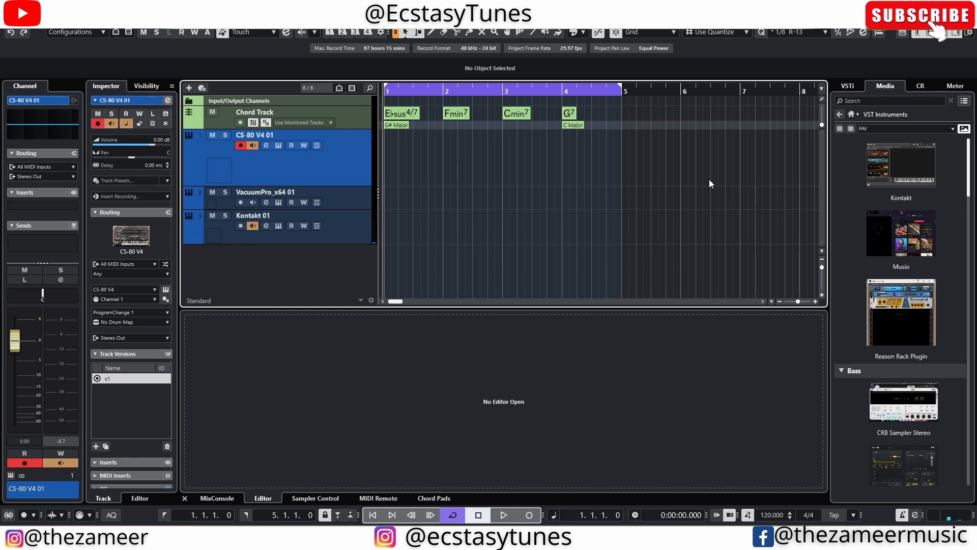
key("space")
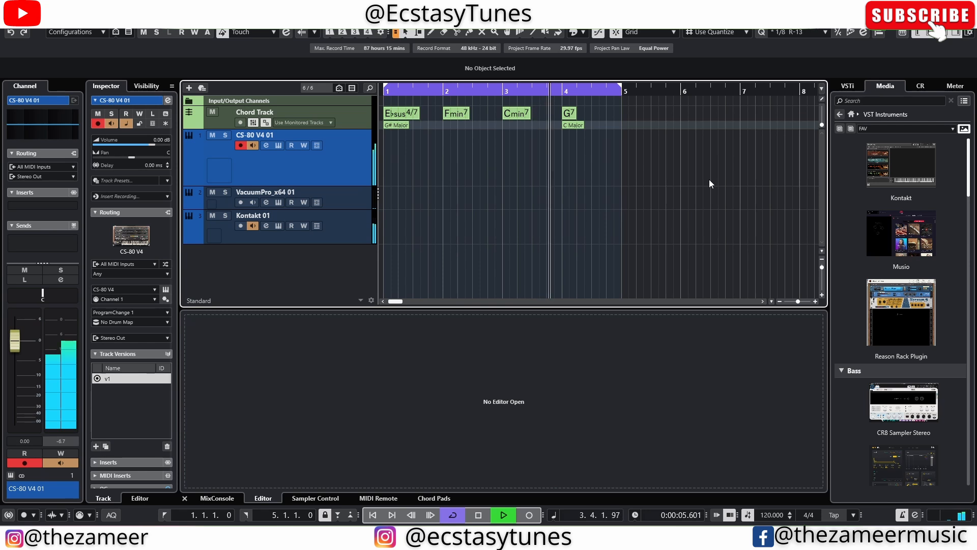
key("space")
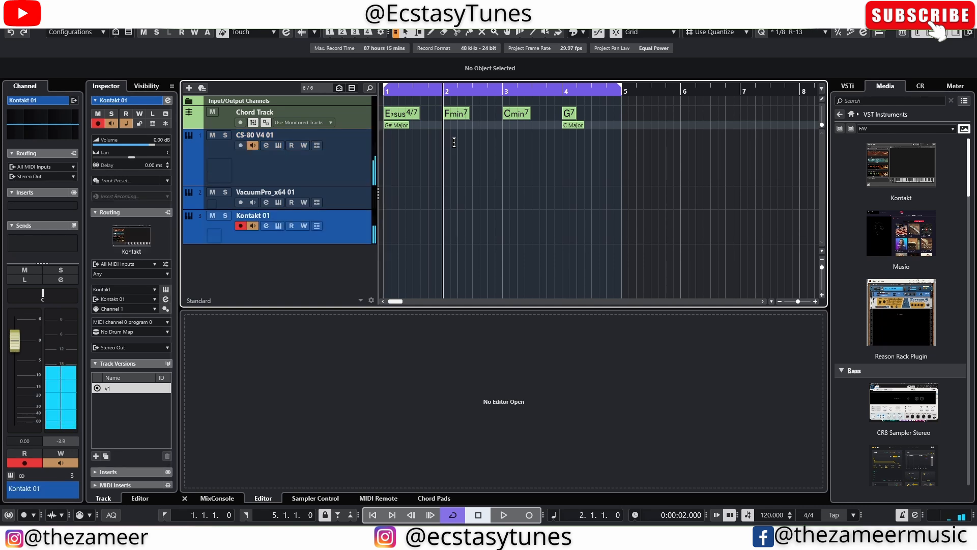
- Select all four chord events on the chord track and place them as MIDI parts on the Kontakt 01 track from bar 1
left_click(449, 115)
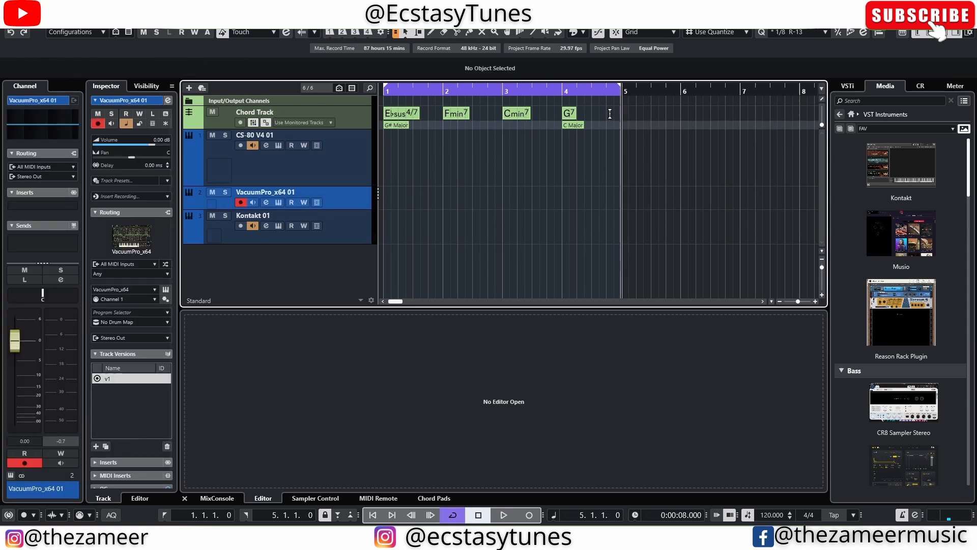
left_click(609, 113)
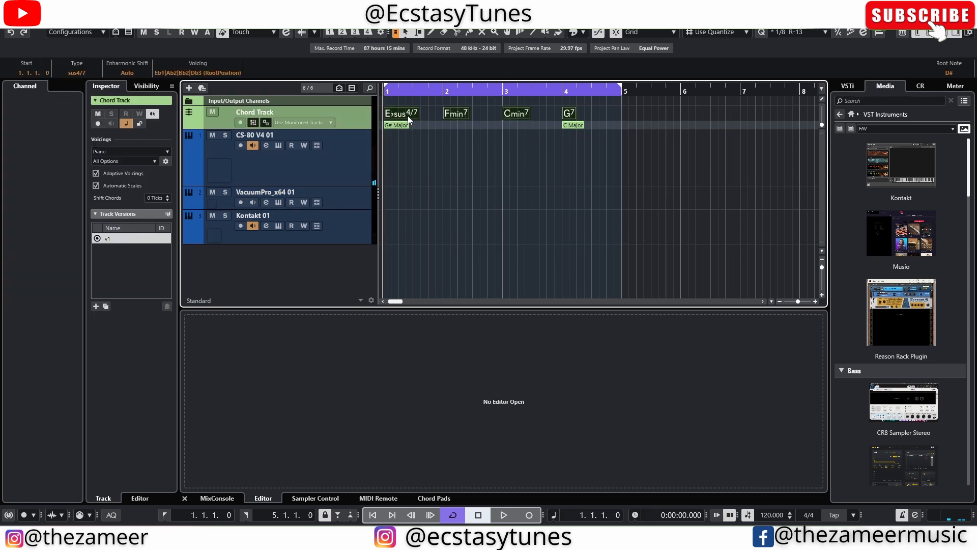
left_click_drag(408, 115, 387, 224)
- Play the Kontakt chord parts while turning off monitoring on the Kontakt and CS-80 V4 tracks, then stop playback
key("space")
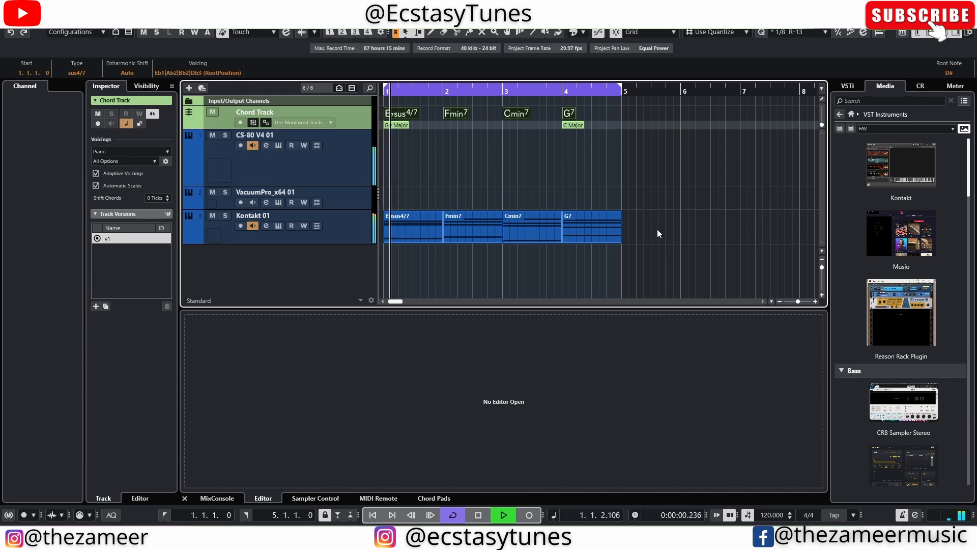
left_click(252, 225)
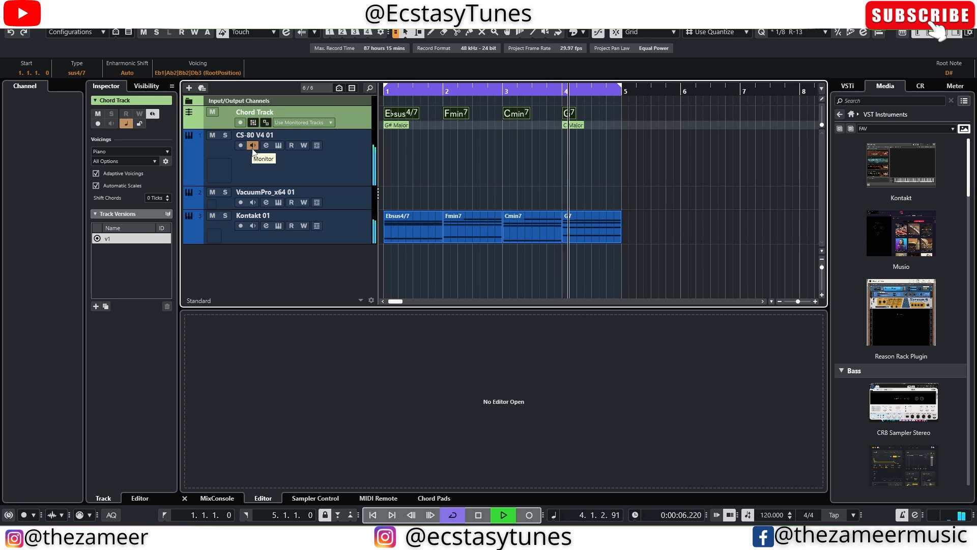
key("space")
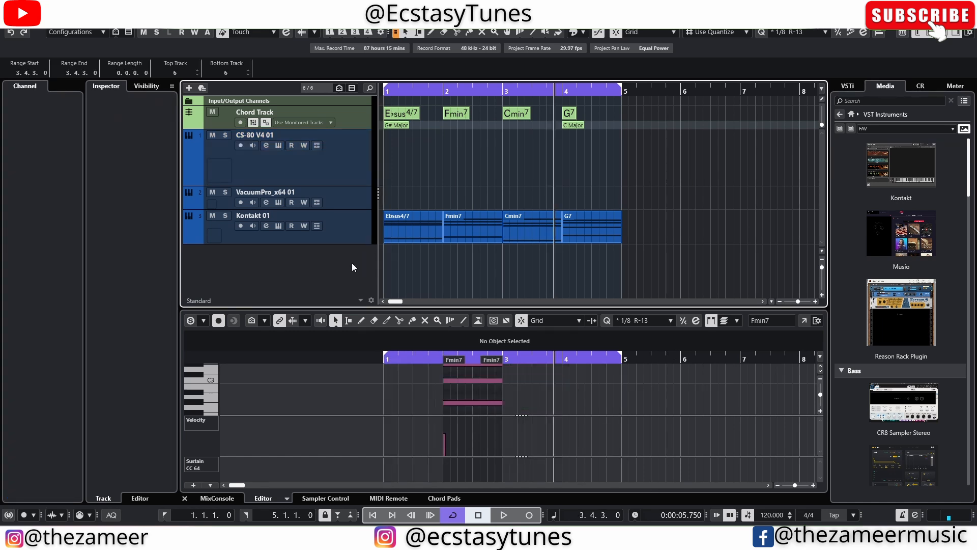
- Add three MIDI tracks below the Kontakt 01 track
double_click(315, 258)
scroll(335, 281, "down", 1)
double_click(334, 281)
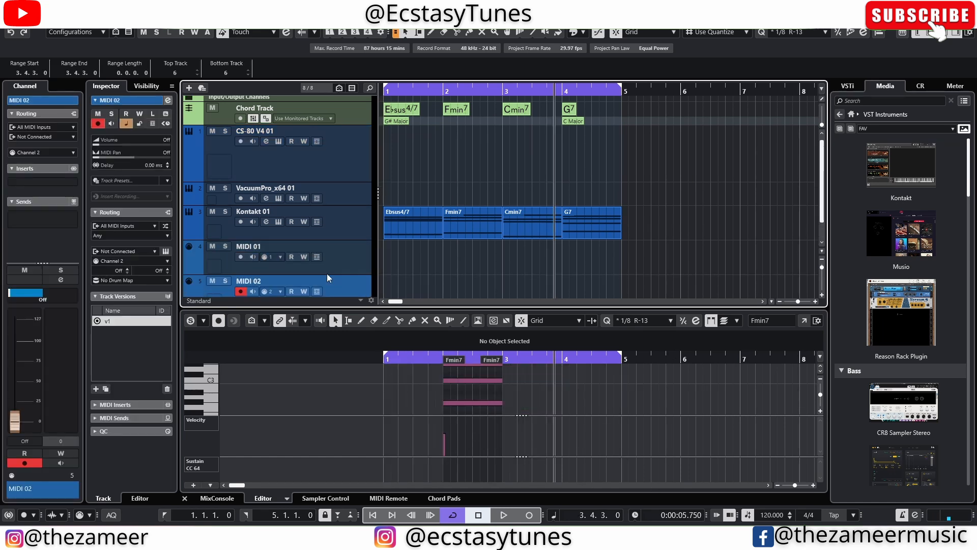
scroll(327, 273, "down", 1)
double_click(328, 277)
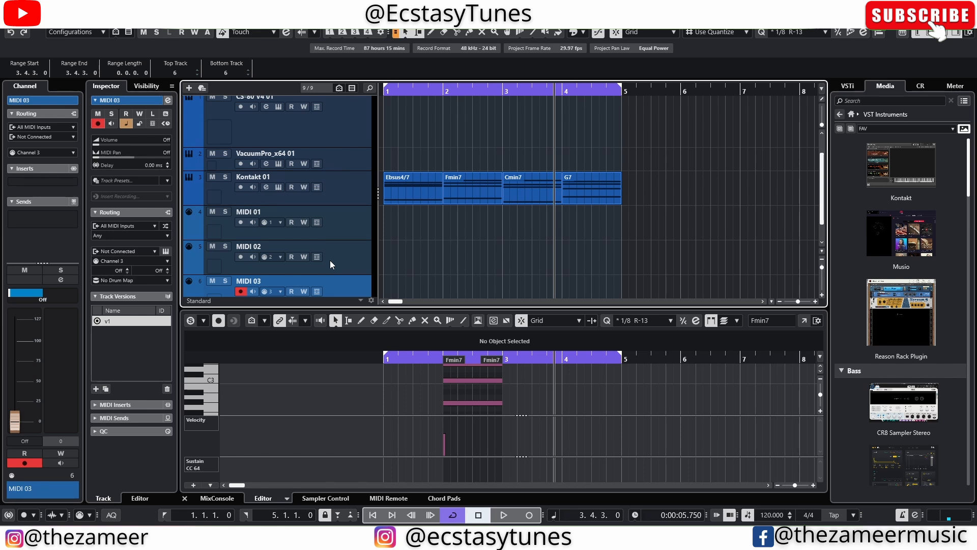
scroll(429, 257, "down", 1)
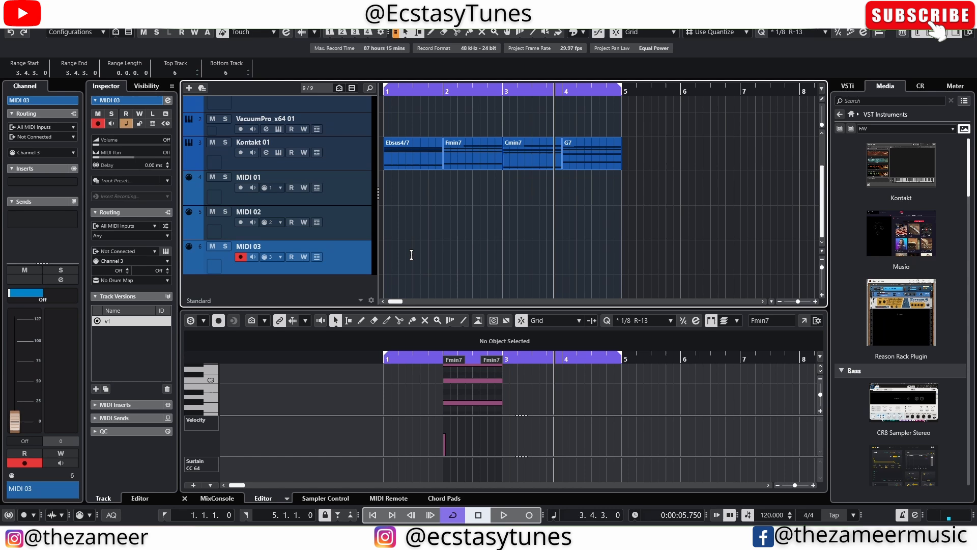
- Draw an empty one-bar part at bar 1 on the MIDI 01 track
left_click(396, 209)
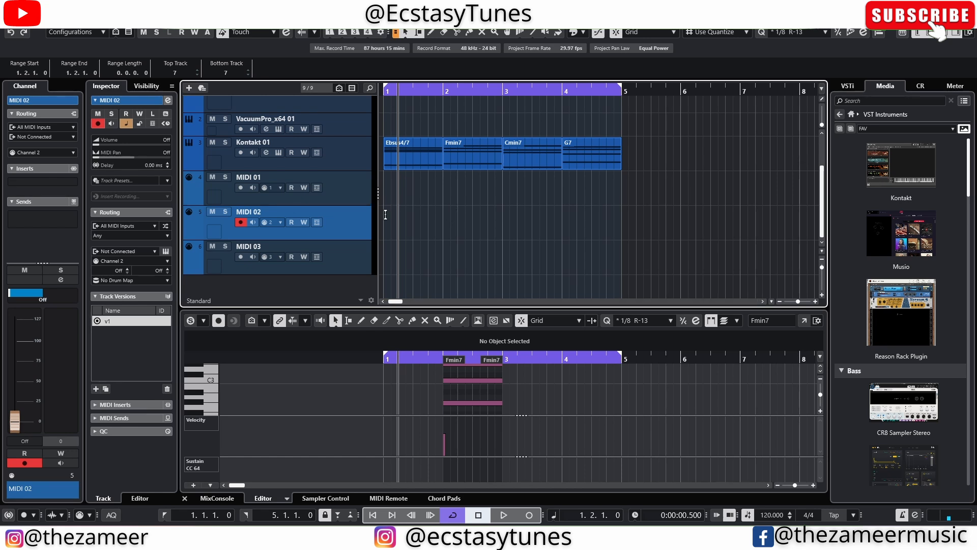
left_click_drag(388, 189, 439, 181)
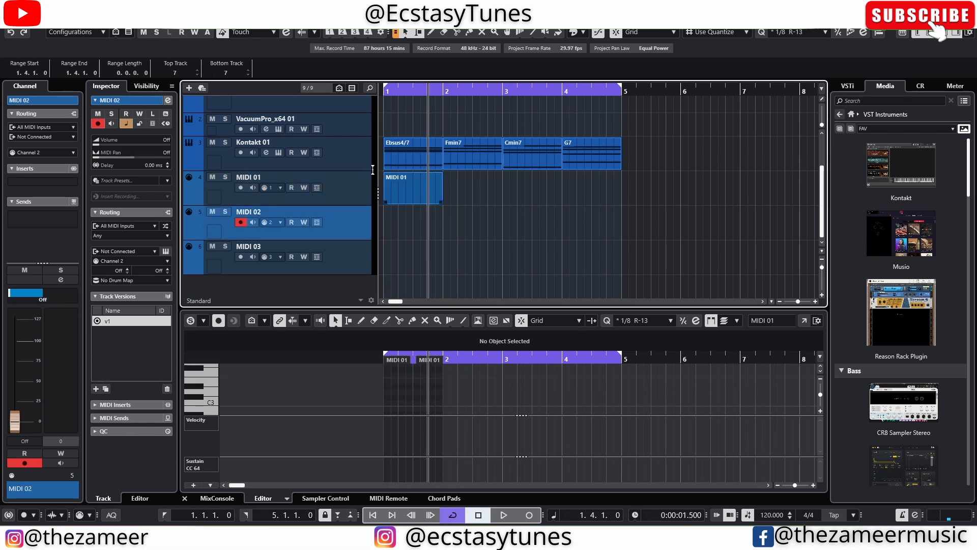
- Mute the Kontakt, VacuumPro and CS-80 V4 instrument tracks
scroll(216, 142, "up", 2)
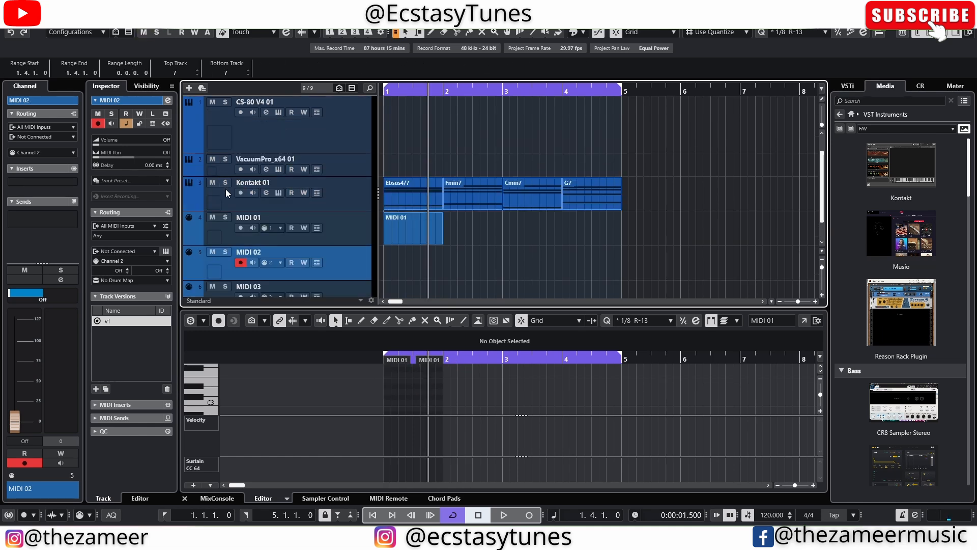
left_click_drag(215, 184, 209, 161)
scroll(211, 155, "up", 1)
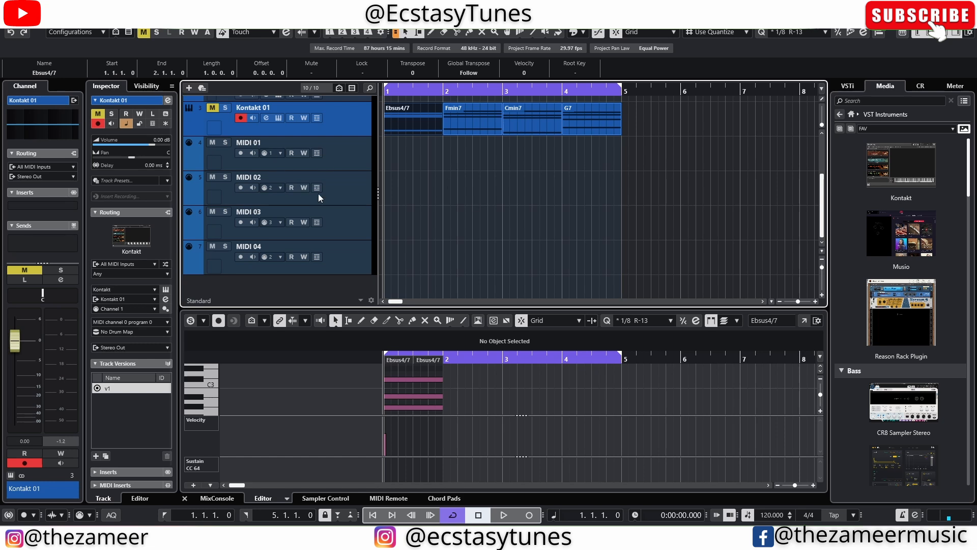
- Rename the four MIDI tracks in order as Piano, Violin, Viola and Cello
left_click(343, 159)
double_click(257, 142)
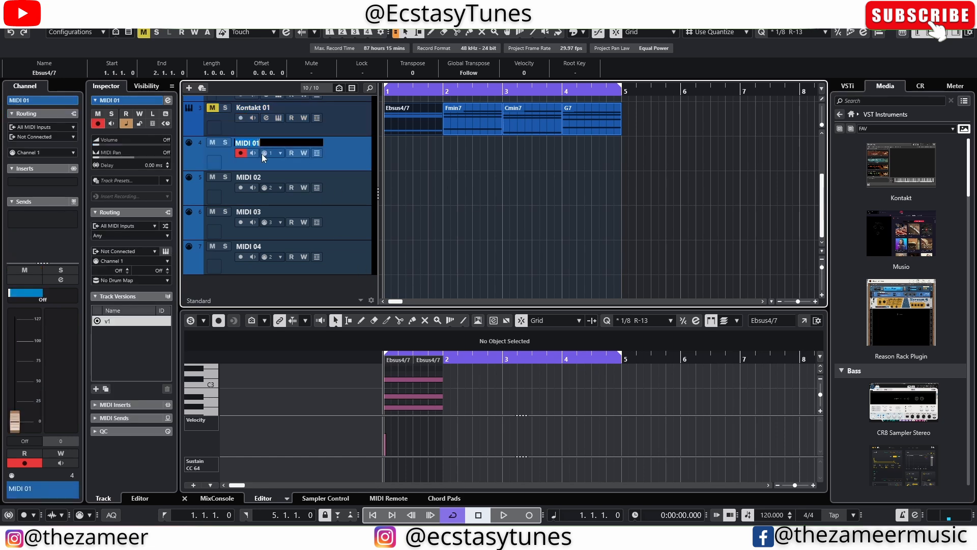
type("Pai")
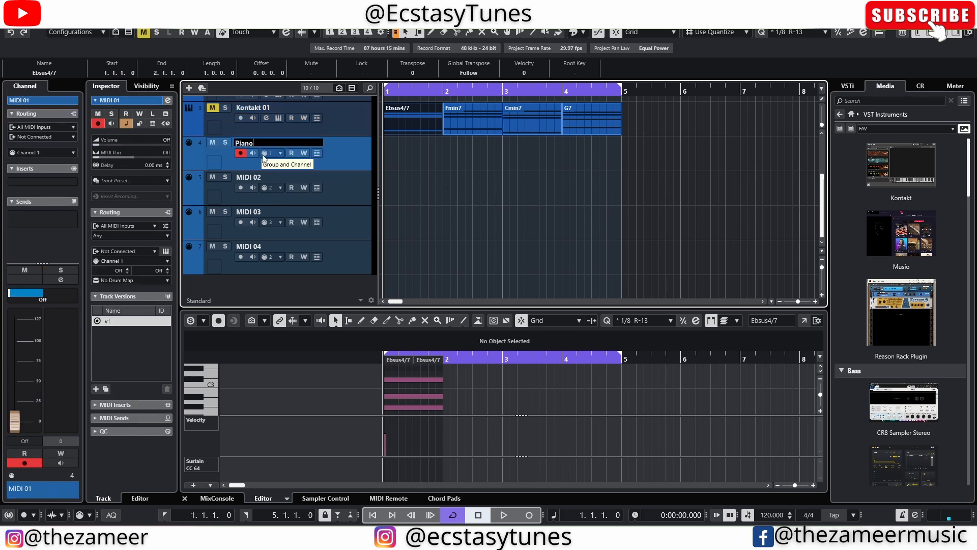
key("Tab")
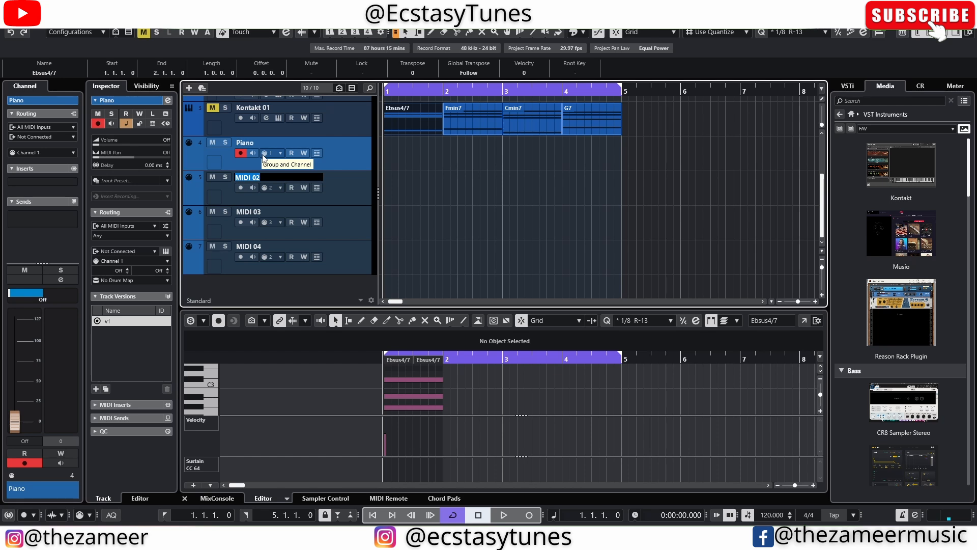
type("Violin")
key("Tab")
type("Viola")
key("Tab")
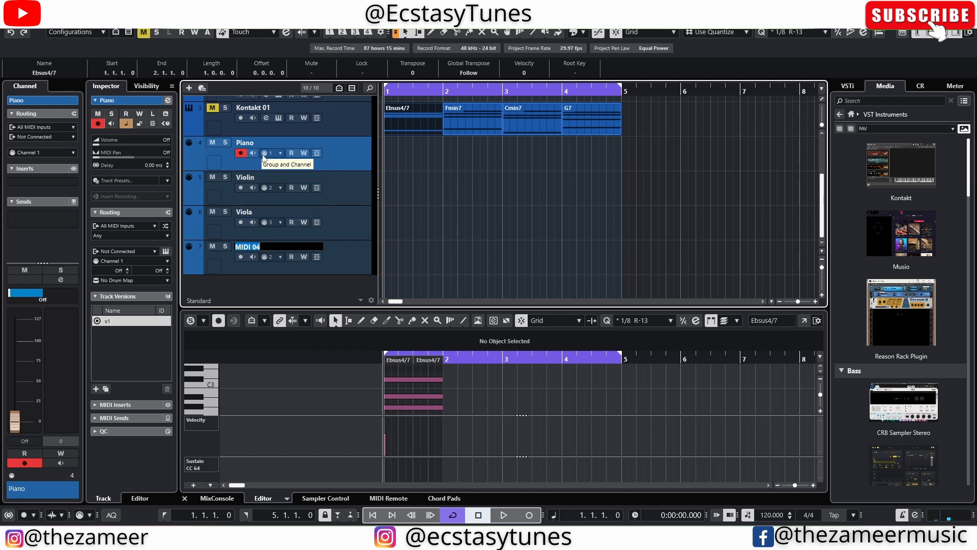
type("Cello")
key("Return")
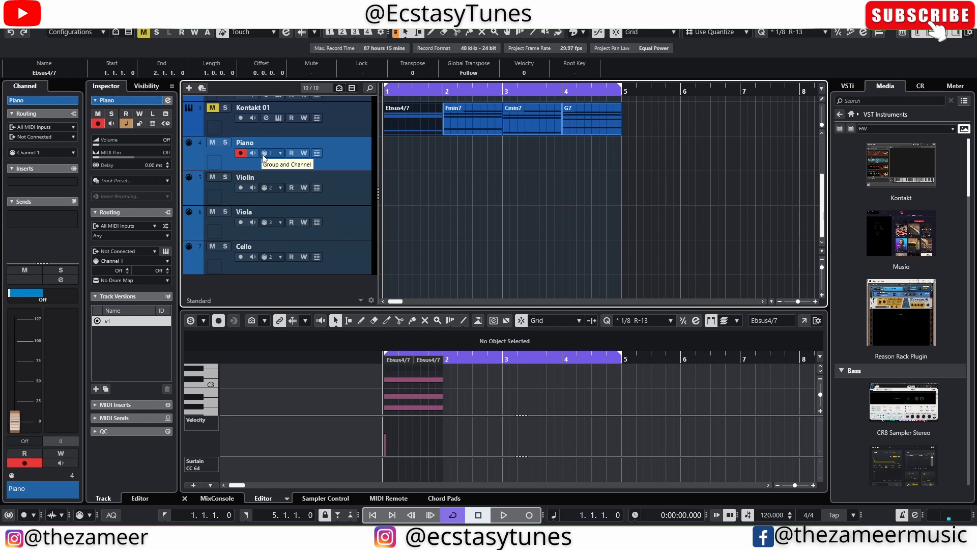
- Draw a three-beat part from bar 1 on the Piano track and open it in a separate Key Editor window
left_click(517, 219)
left_click(325, 162)
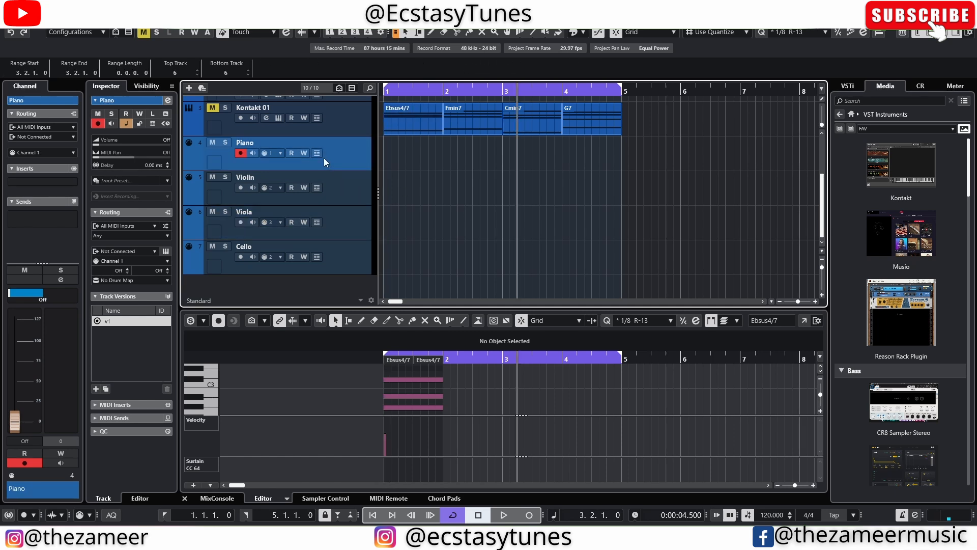
mouse_move(407, 175)
left_mouse_down()
mouse_move(388, 149)
mouse_move(427, 153)
left_mouse_up()
left_click(409, 171)
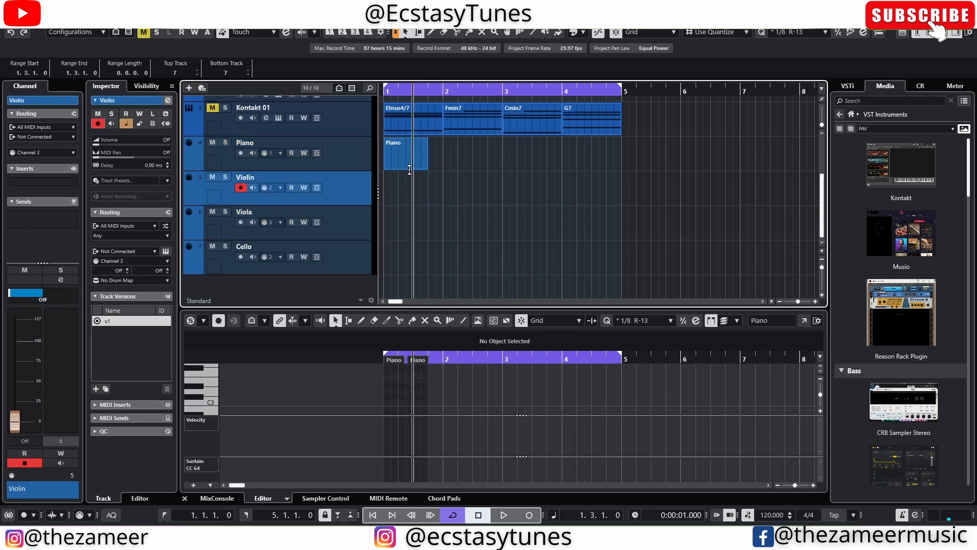
left_click(410, 167)
left_click(798, 322)
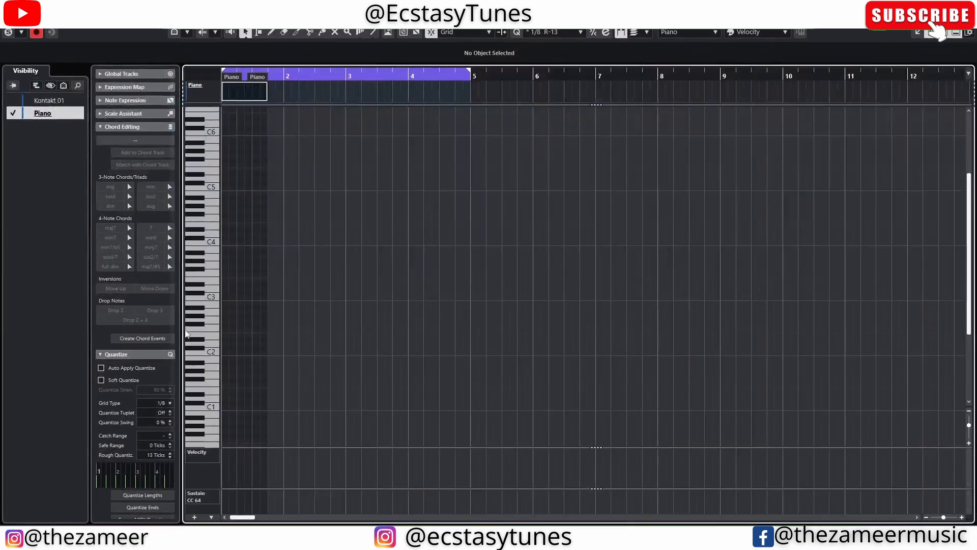
- Draw five overlapping notes across the Piano part, beginning with C3 at bar 1
left_click_drag(227, 298, 280, 299)
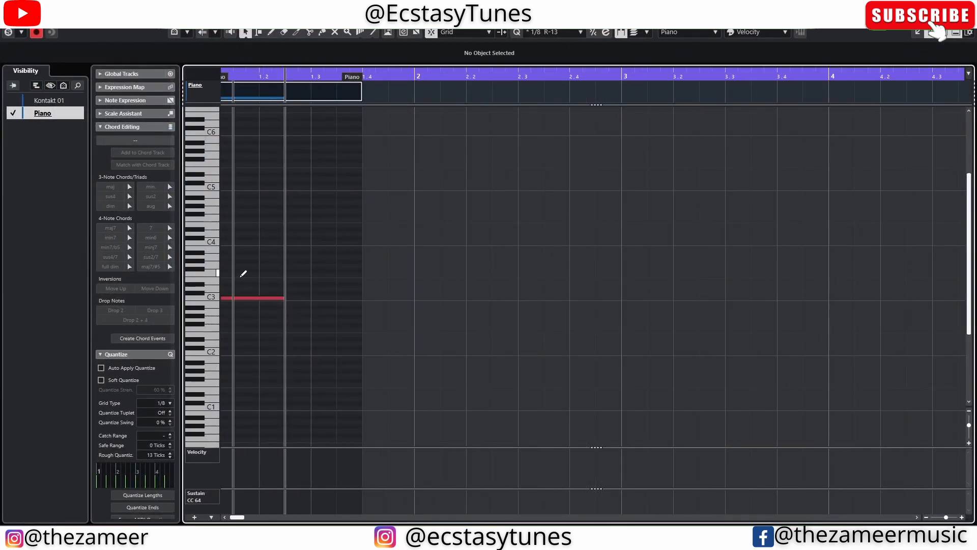
mouse_move(243, 264)
left_mouse_down()
mouse_move(320, 245)
mouse_move(317, 235)
mouse_move(334, 250)
mouse_move(360, 251)
left_mouse_up()
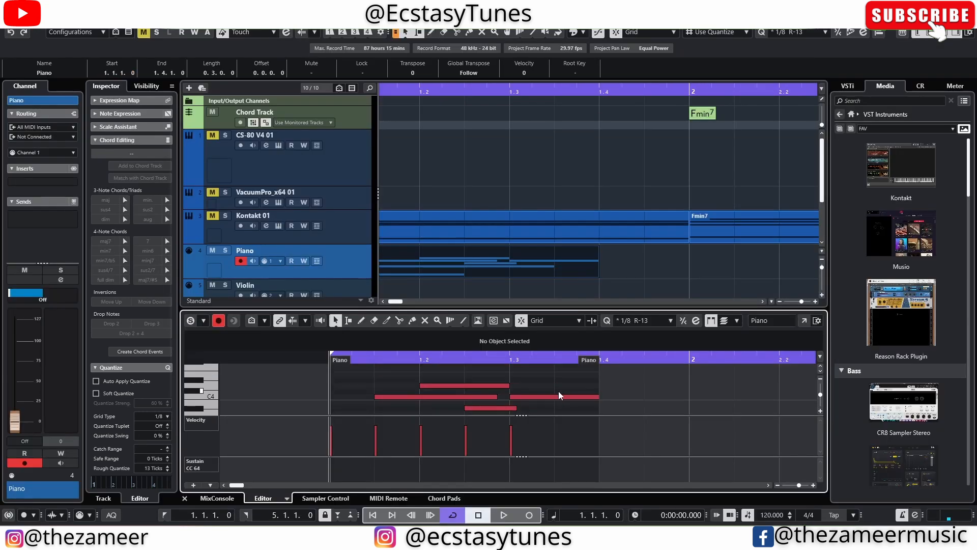
- Copy the last three notes of the Piano part, D4, A#3 and C4
left_click_drag(554, 377, 431, 412)
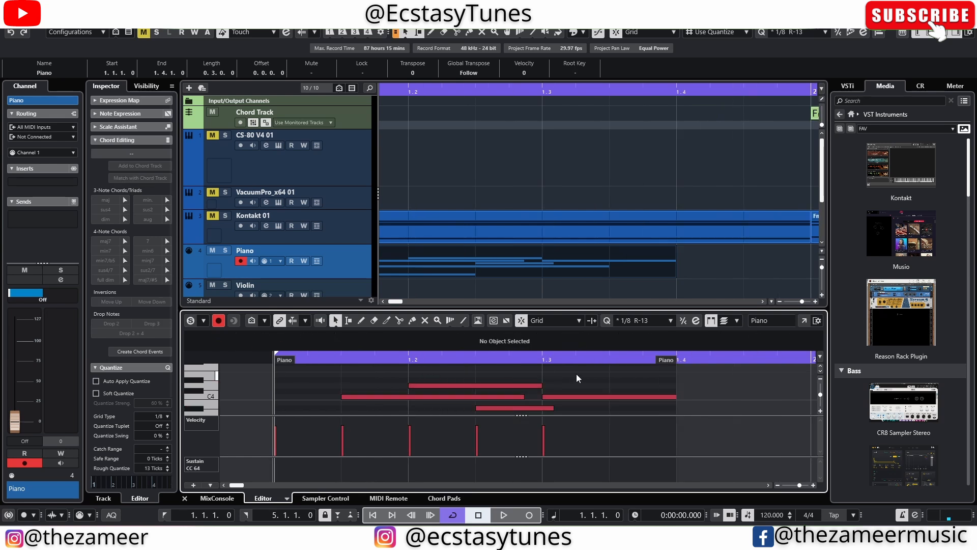
left_click_drag(579, 381, 543, 403)
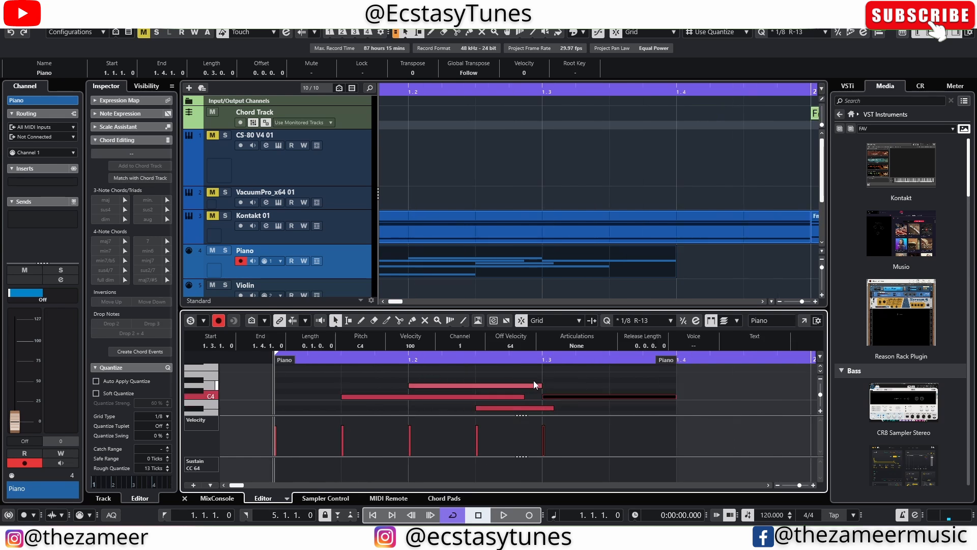
left_click(533, 386, "shift")
left_click(539, 408, "shift")
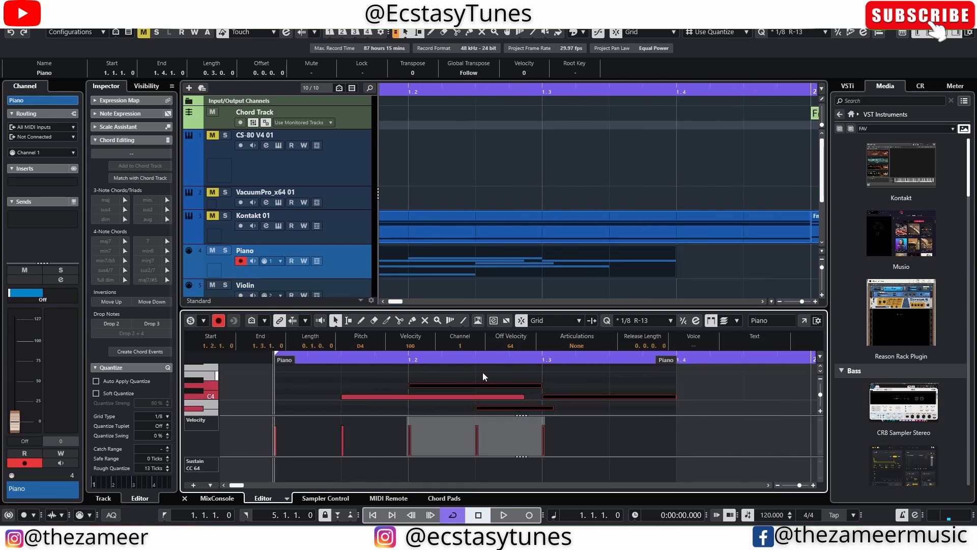
scroll(471, 290, "down", 5)
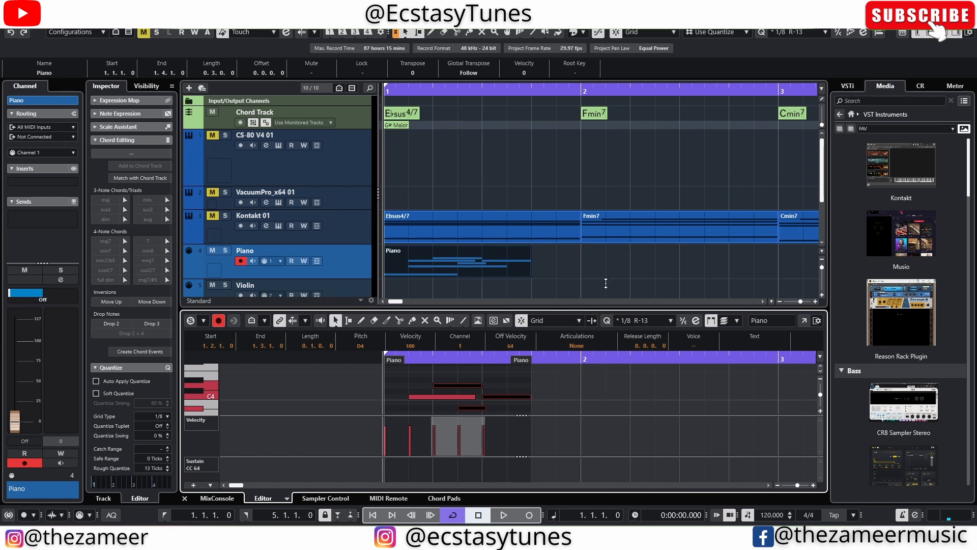
scroll(551, 255, "down", 3)
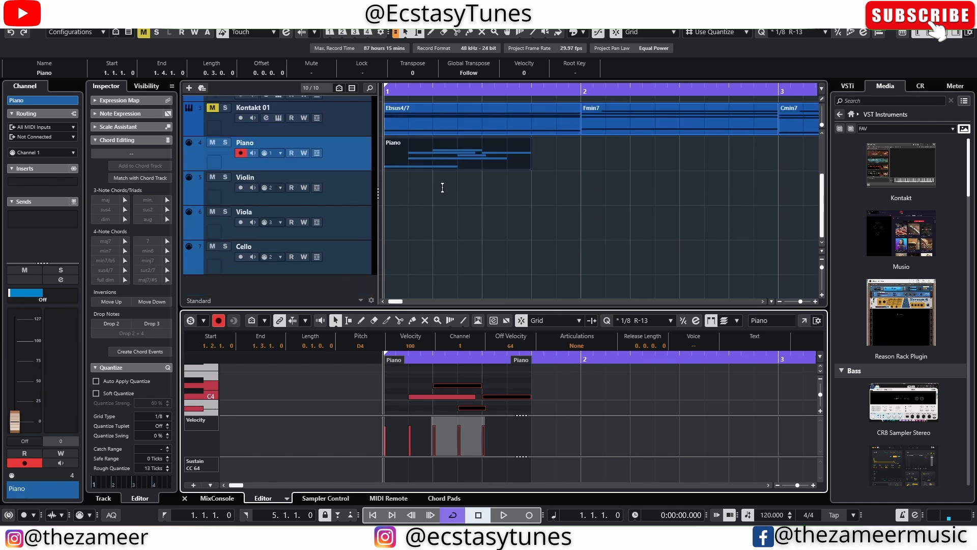
left_click_drag(433, 183, 557, 184)
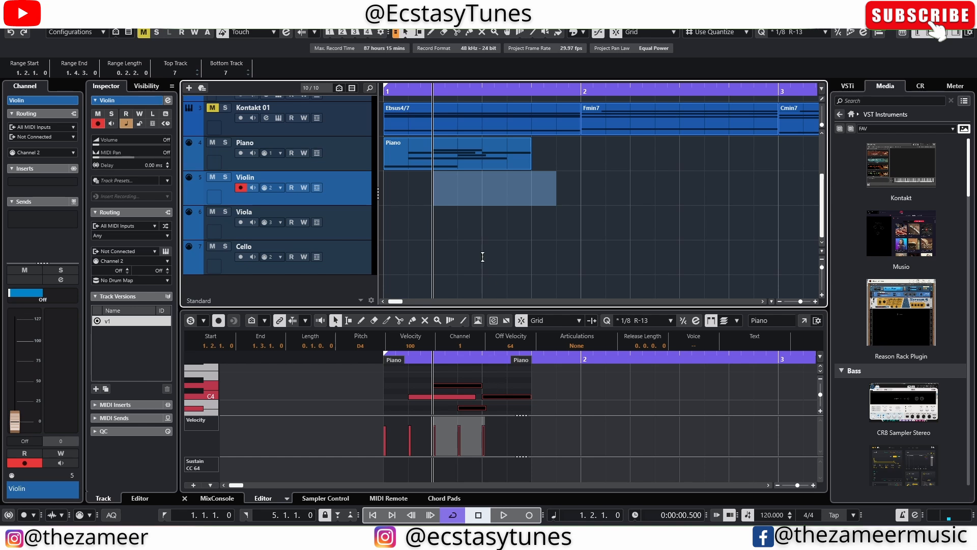
left_click(459, 217)
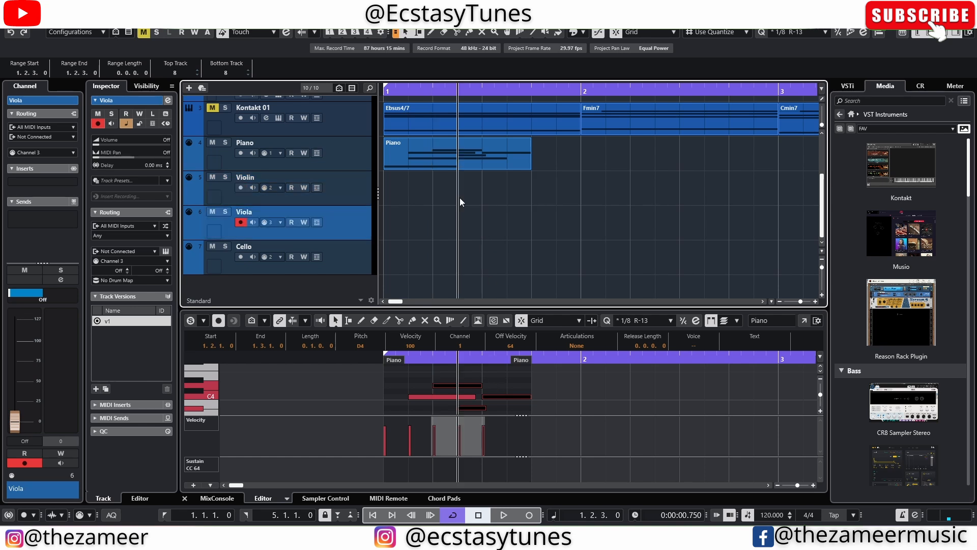
left_click_drag(436, 184, 535, 188)
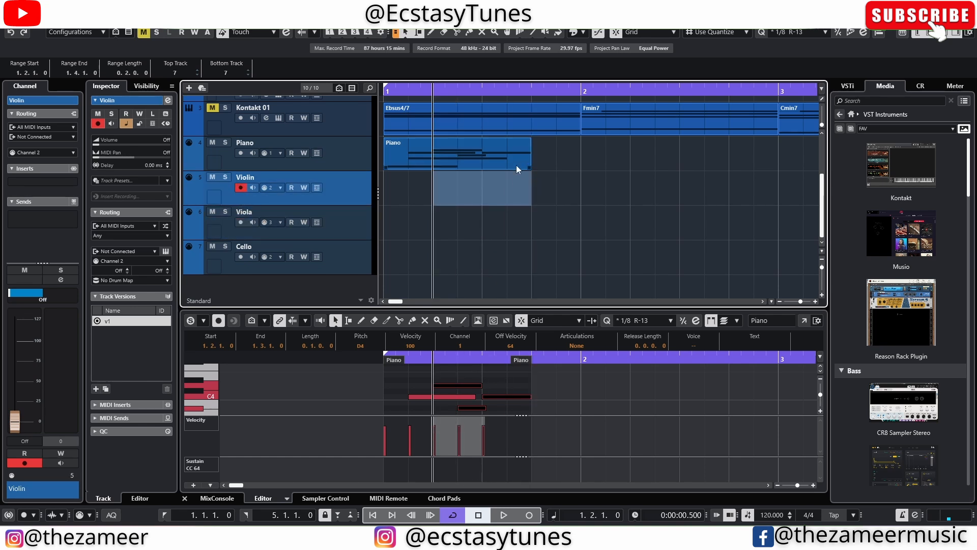
left_click(465, 226)
left_click_drag(434, 178, 554, 183)
left_click_drag(498, 222, 580, 182)
left_click_drag(480, 183, 581, 183)
left_click_drag(482, 179, 579, 183)
left_click(484, 208)
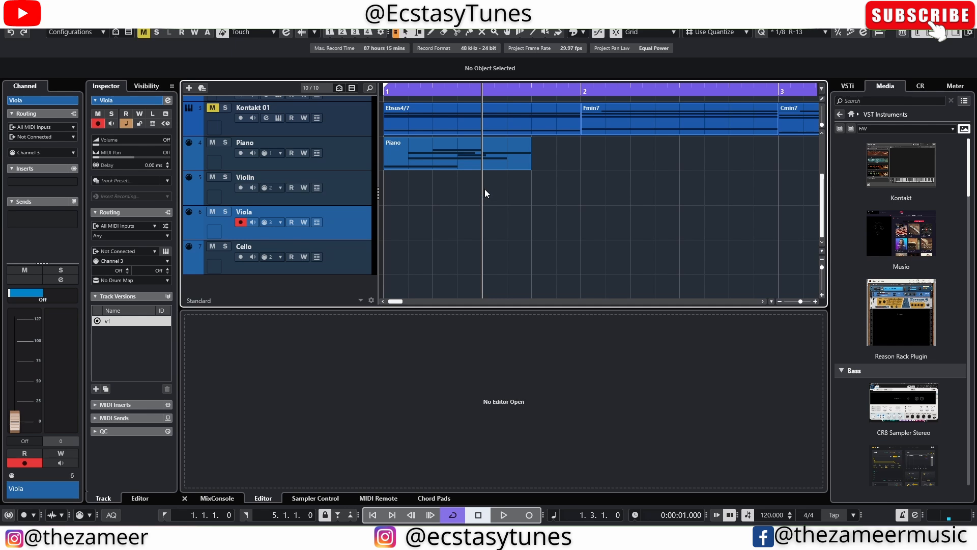
- Paste the copied notes on the Violin track at bar 1 beat 3 and compare the part with the Piano notes
left_click_drag(484, 190, 537, 185)
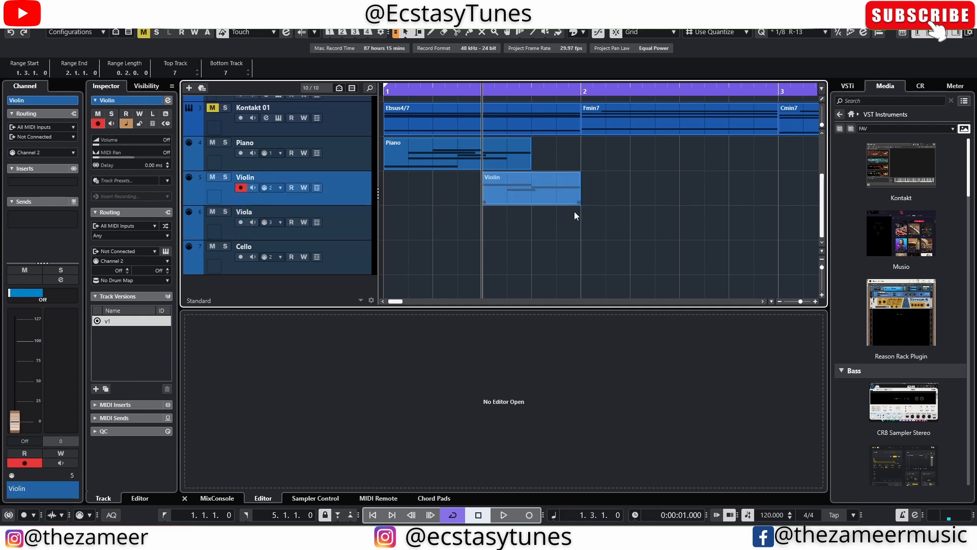
left_click(530, 222)
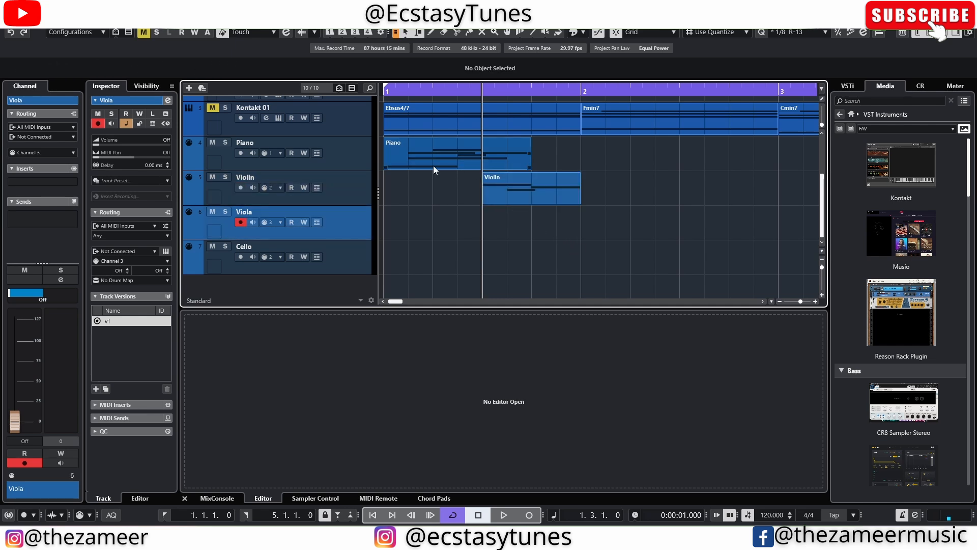
double_click(413, 164)
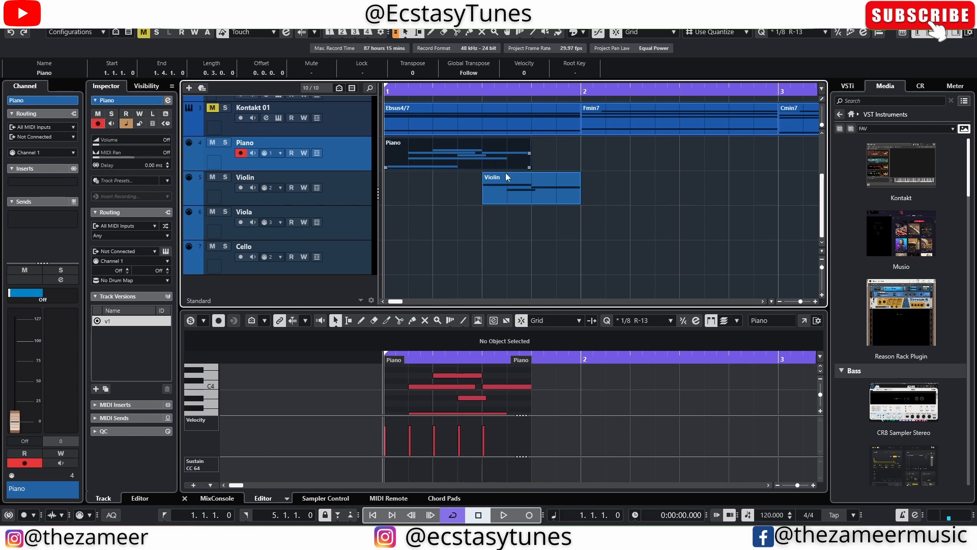
double_click(516, 195)
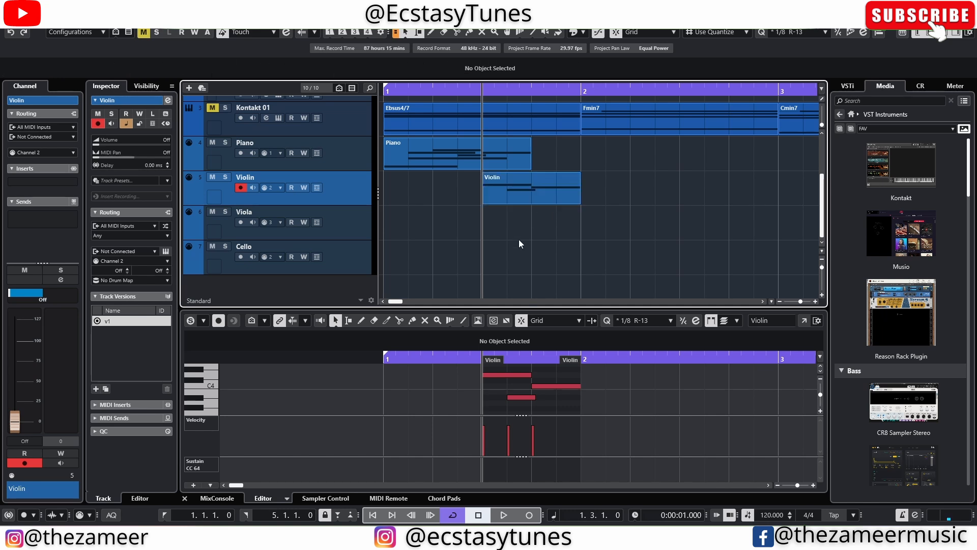
- Paste the same three-note part on the Viola track at bar 1 beat 4 and on the Cello track at bar 2
left_click(536, 216)
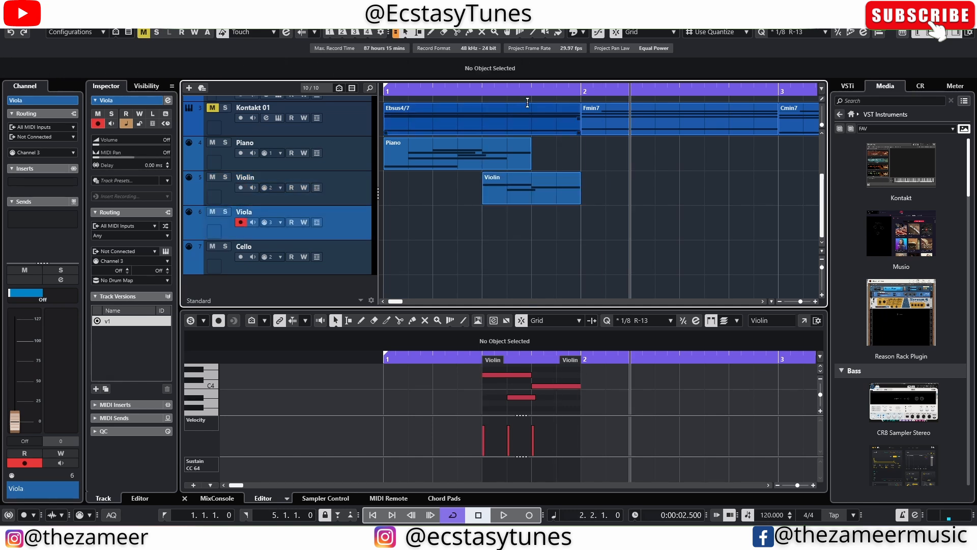
key("ctrl+v")
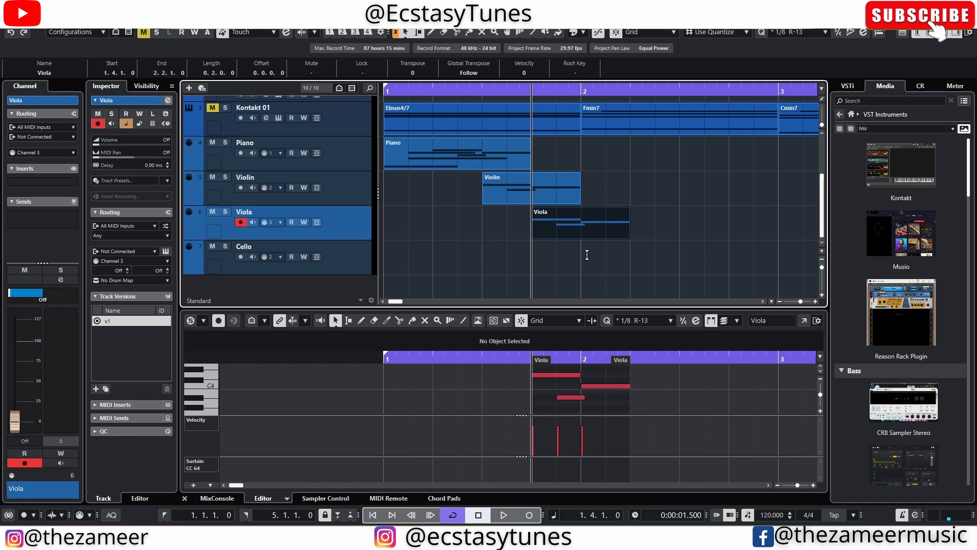
left_click(586, 87)
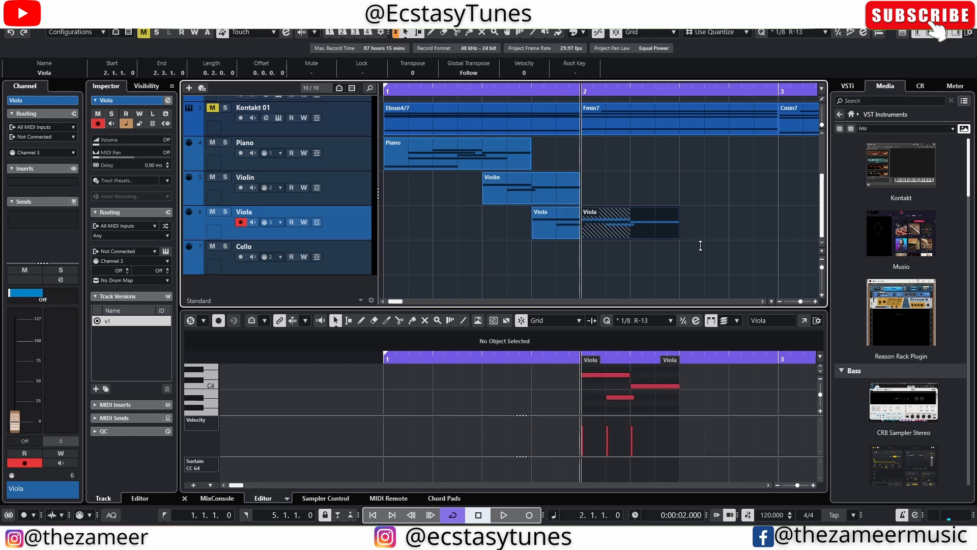
left_click(587, 269)
left_click(578, 262)
key("ctrl+v")
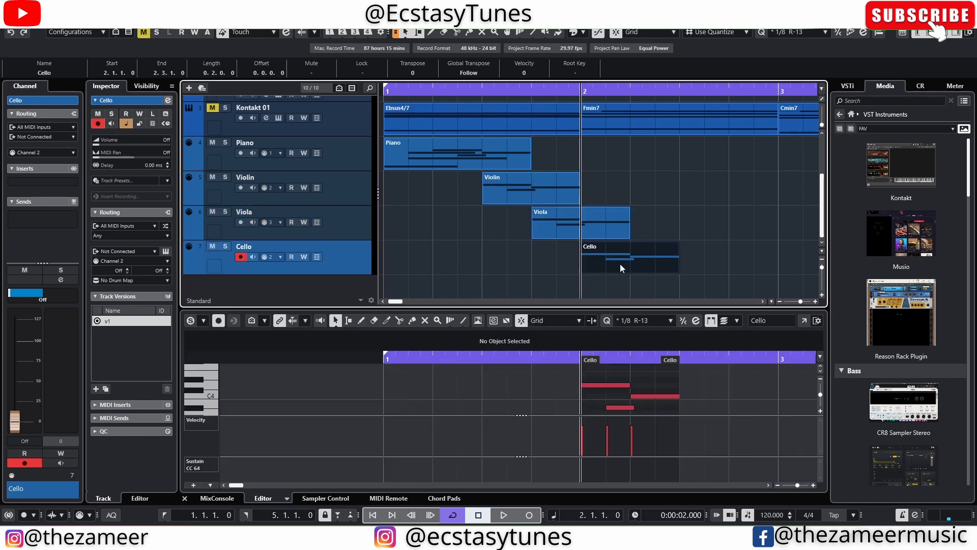
scroll(679, 215, "down", 2)
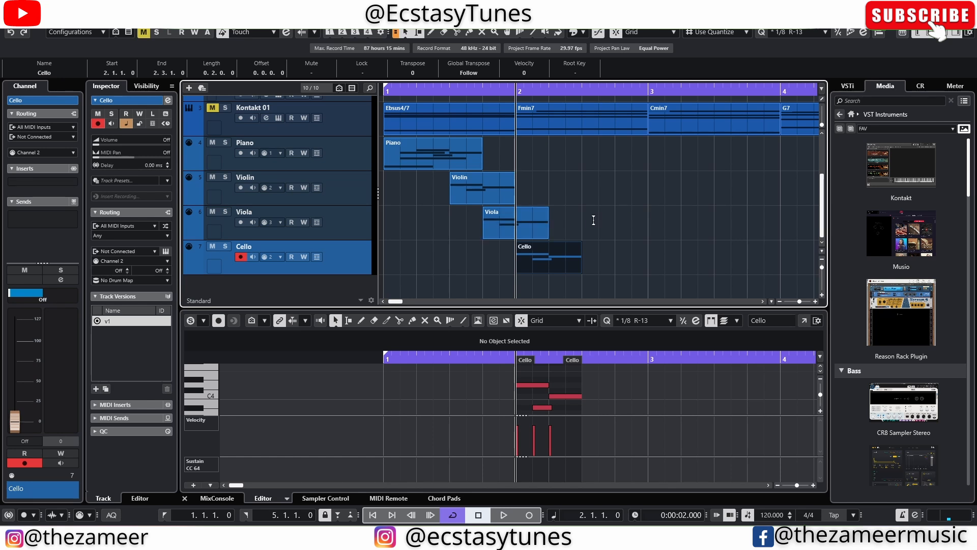
scroll(472, 240, "up", 3)
scroll(472, 240, "down", 2)
- Examine the notes of the Piano, Violin, Viola and Cello parts individually and together in the Key Editor
left_click(525, 200)
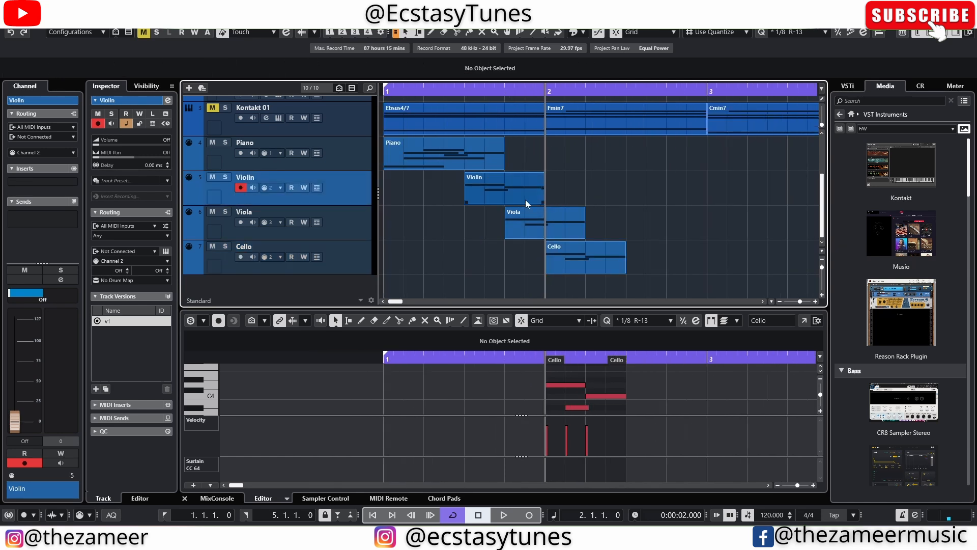
left_click(431, 161)
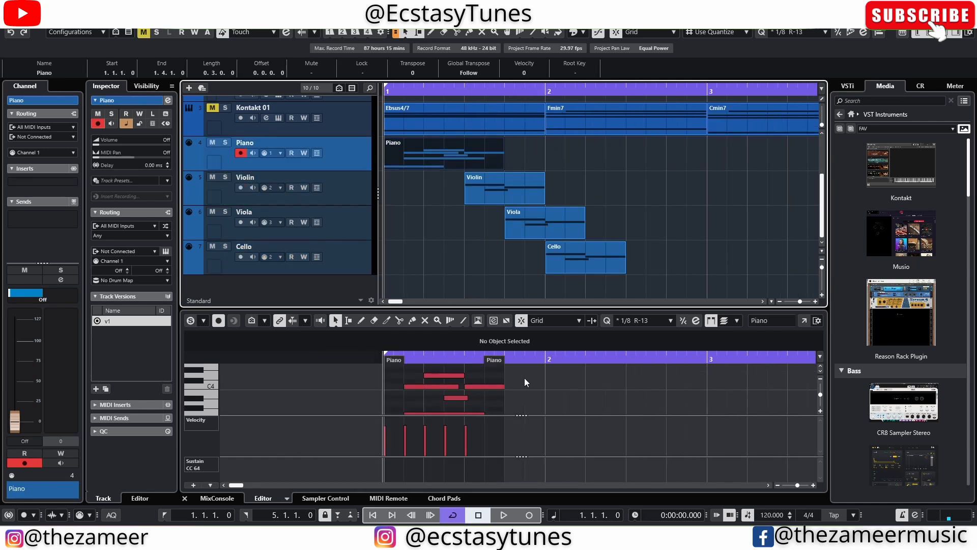
left_click(455, 375)
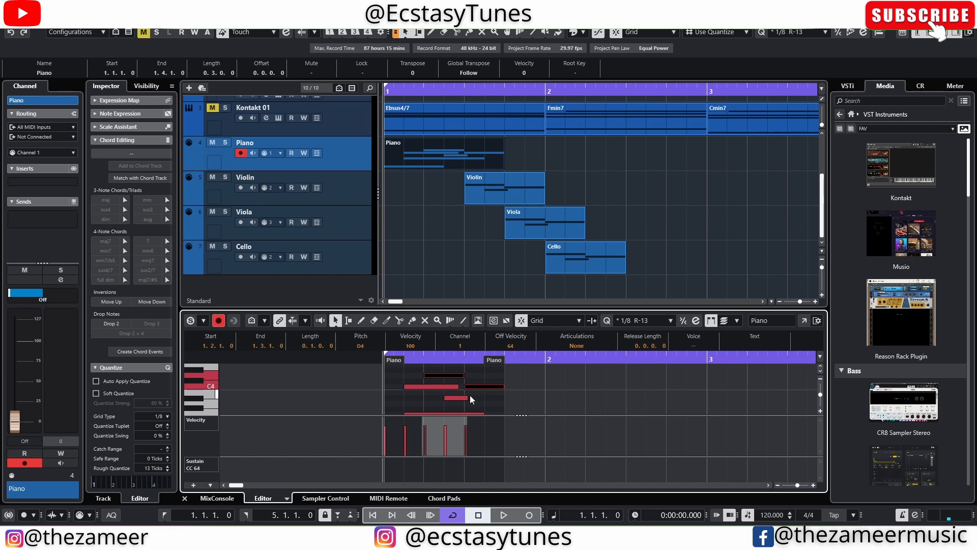
left_click(525, 198)
left_click(530, 219)
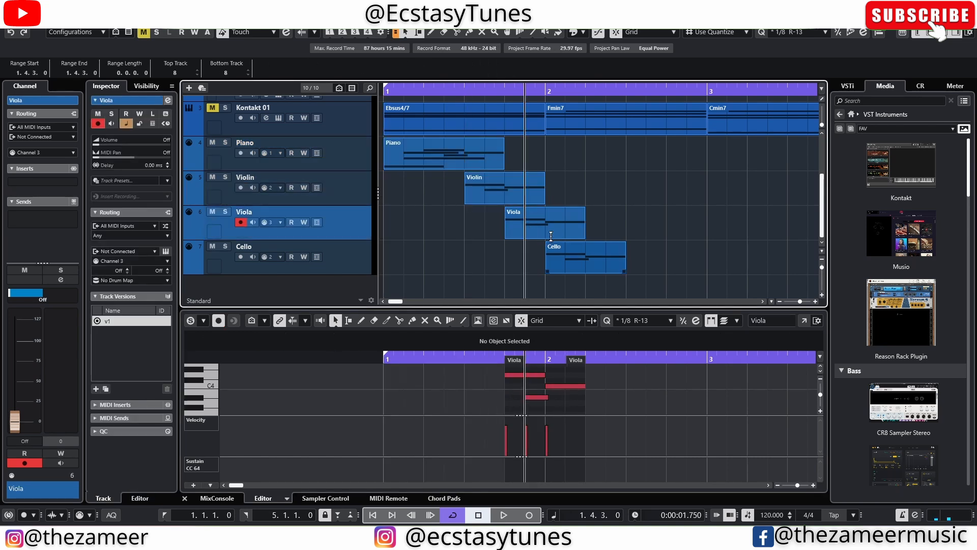
left_click(551, 234)
left_click(483, 199)
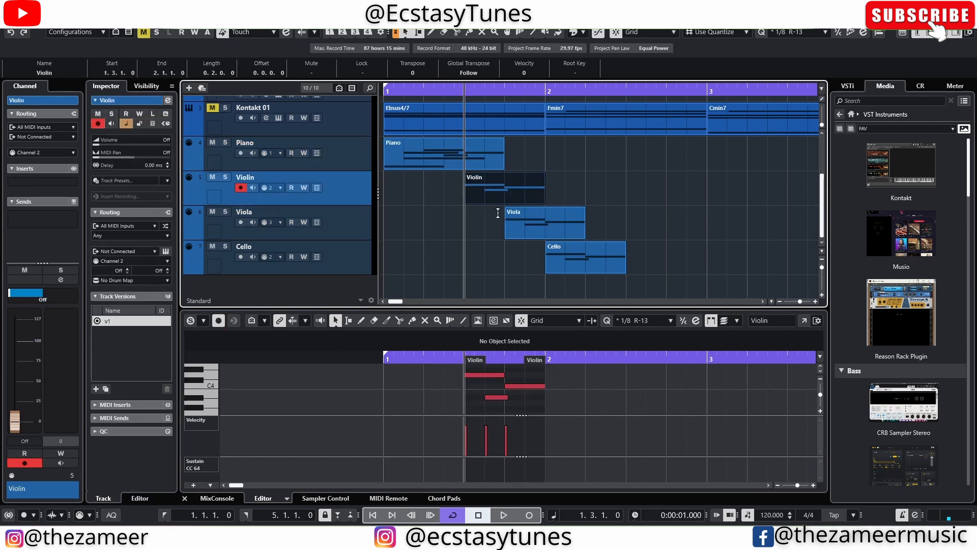
left_click_drag(643, 153, 394, 270)
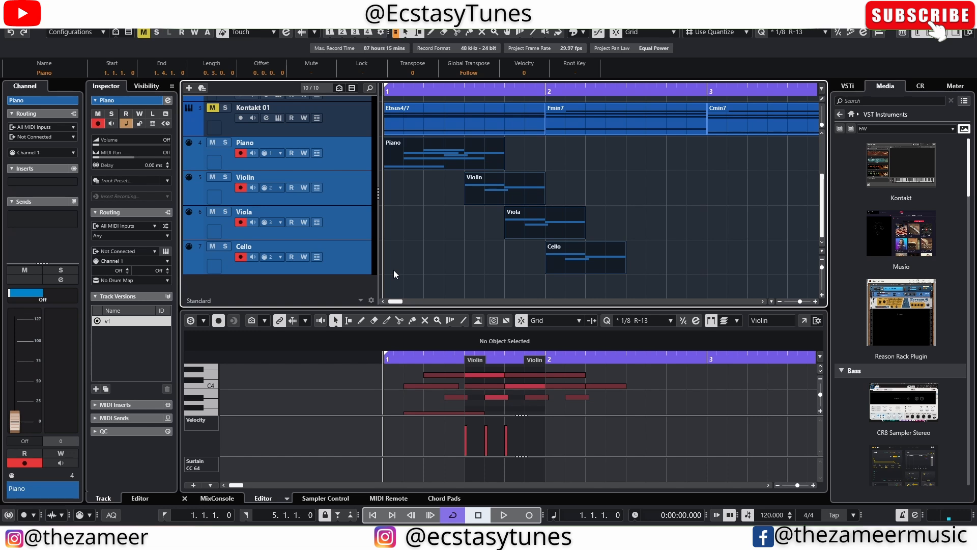
left_click(648, 231)
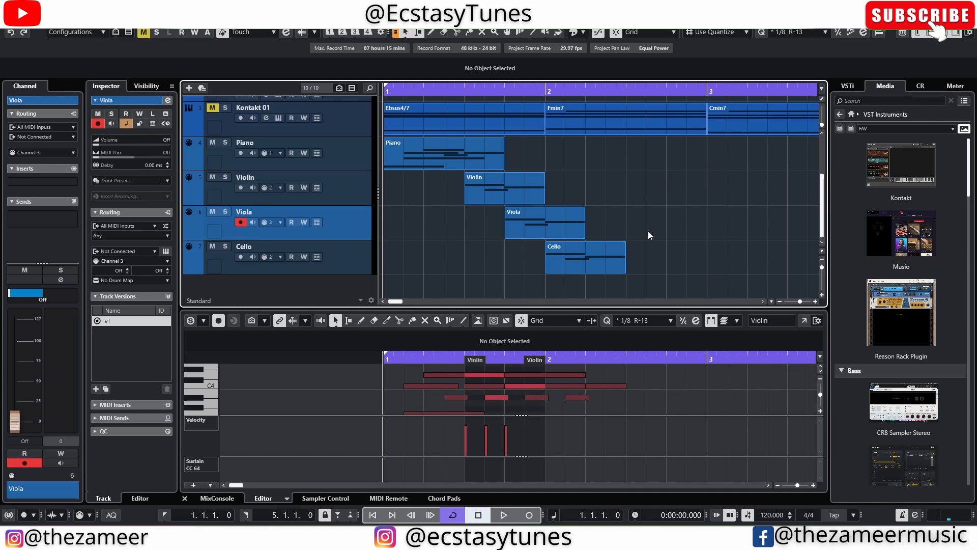
- Copy the last two notes of the first Violin part and paste them on the Violin track at bar 2 beat 3
left_click(504, 202)
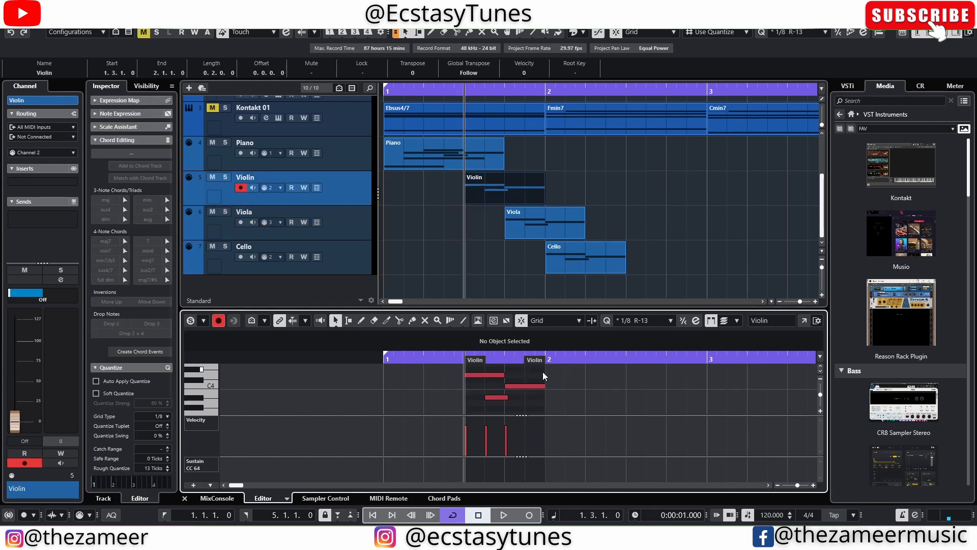
left_click_drag(543, 378, 487, 402)
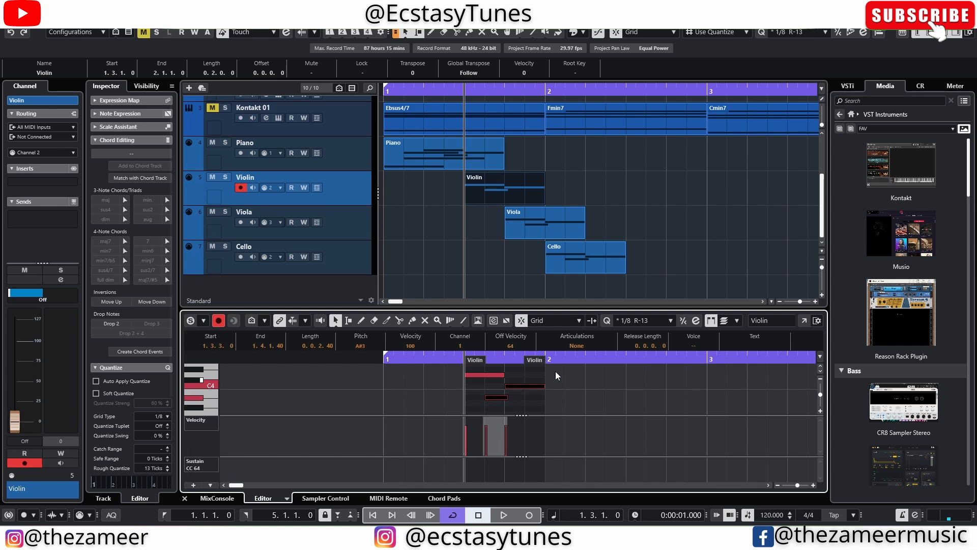
left_click(633, 90)
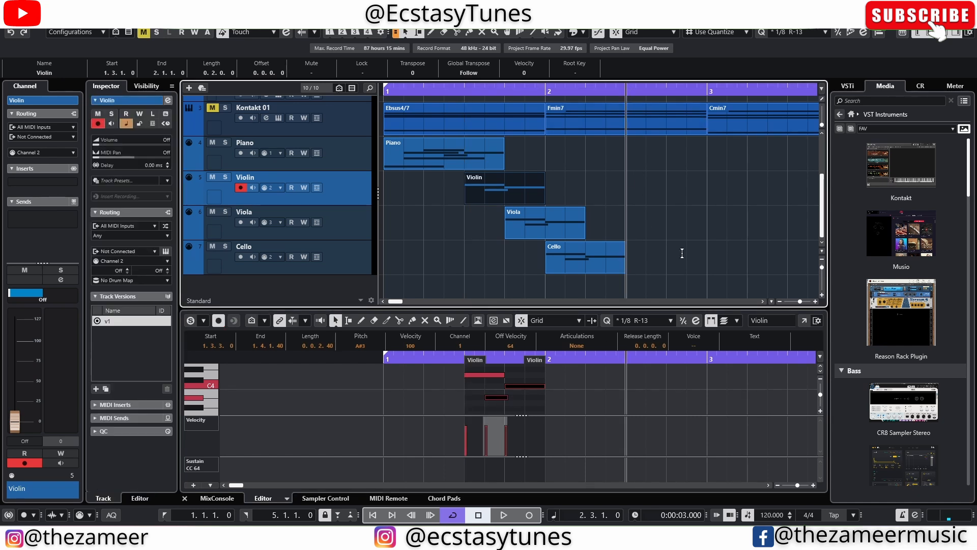
key("ctrl+v")
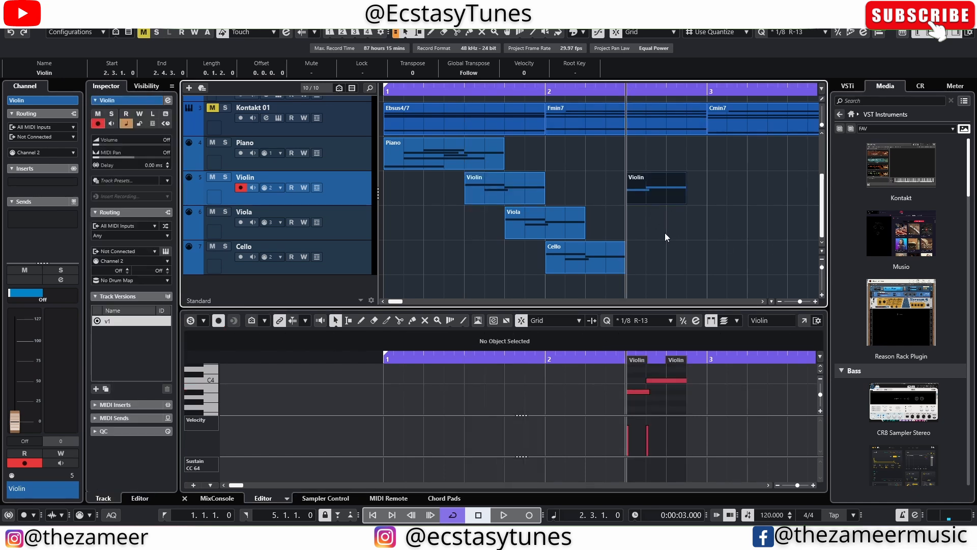
left_click(665, 233)
left_click(661, 100)
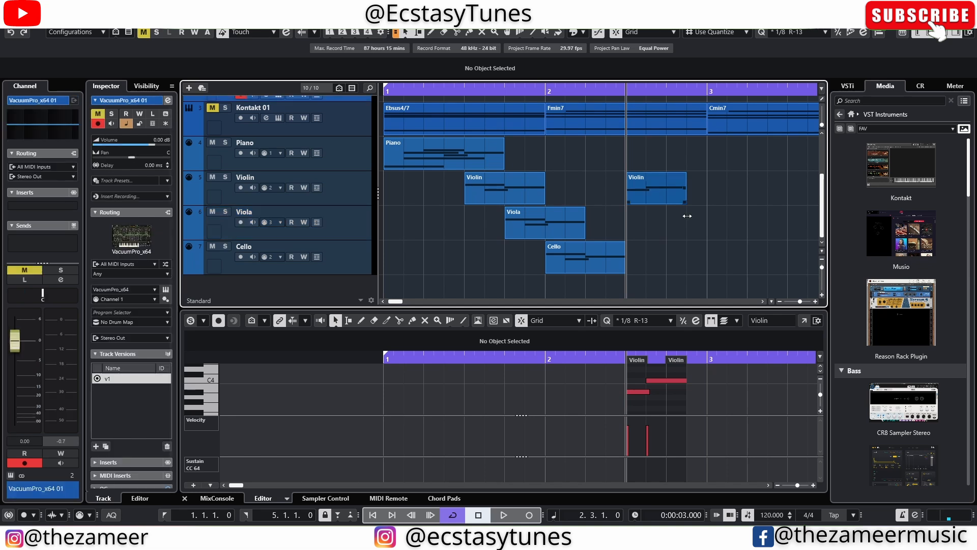
- Paste the two-note part on the Viola track at 2.4.1 and the Cello track at 2.4.3, and close the lower editor
left_click_drag(667, 214, 744, 232)
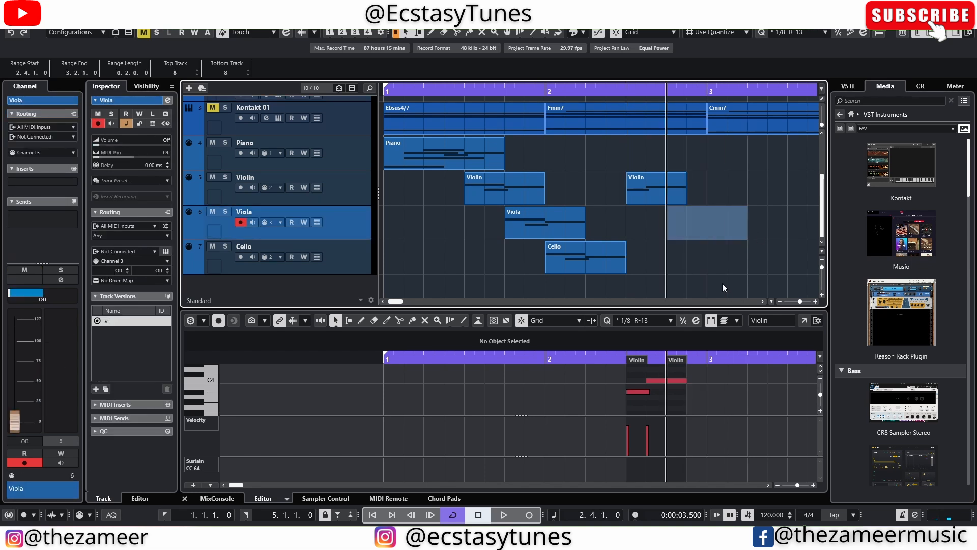
key("ctrl+v")
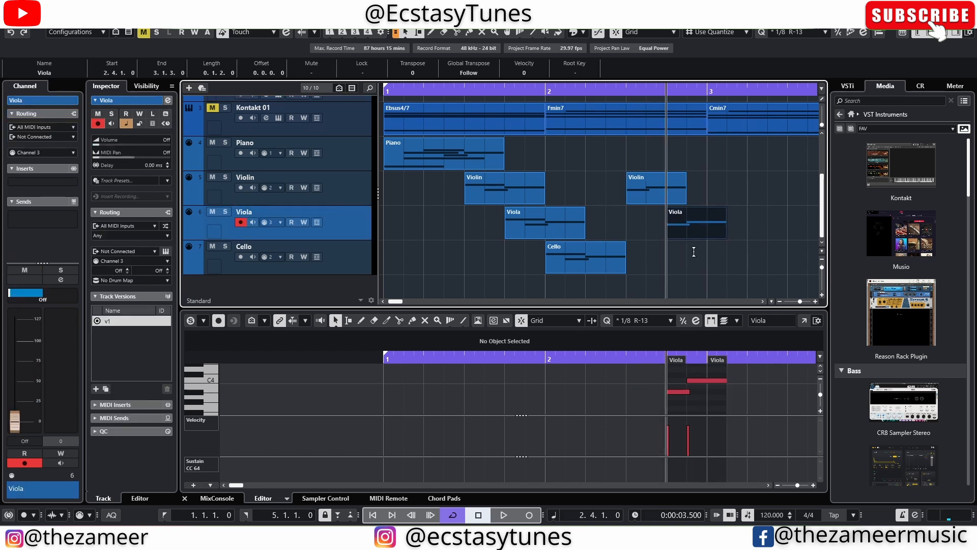
left_click_drag(693, 251, 760, 255)
key("ctrl+v")
left_click(757, 238)
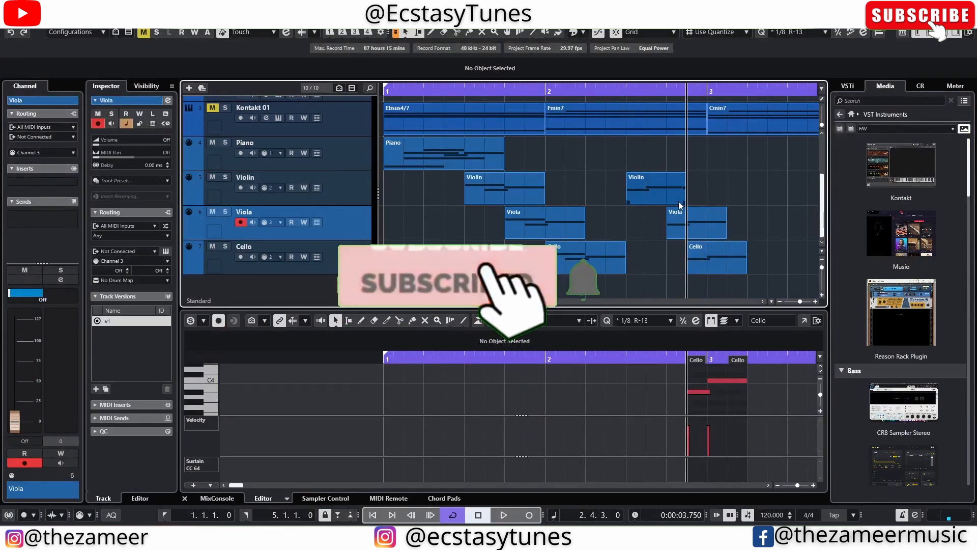
left_click(491, 197)
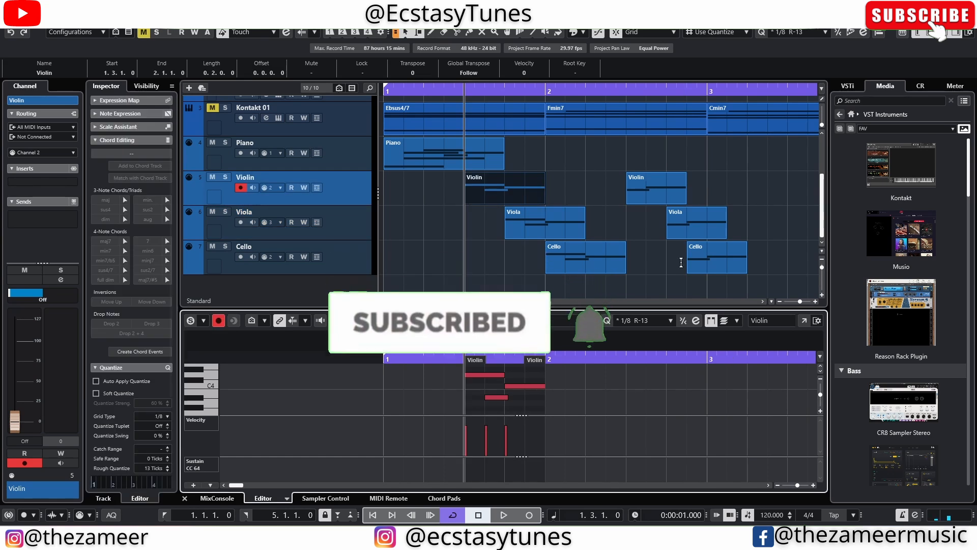
double_click(491, 196)
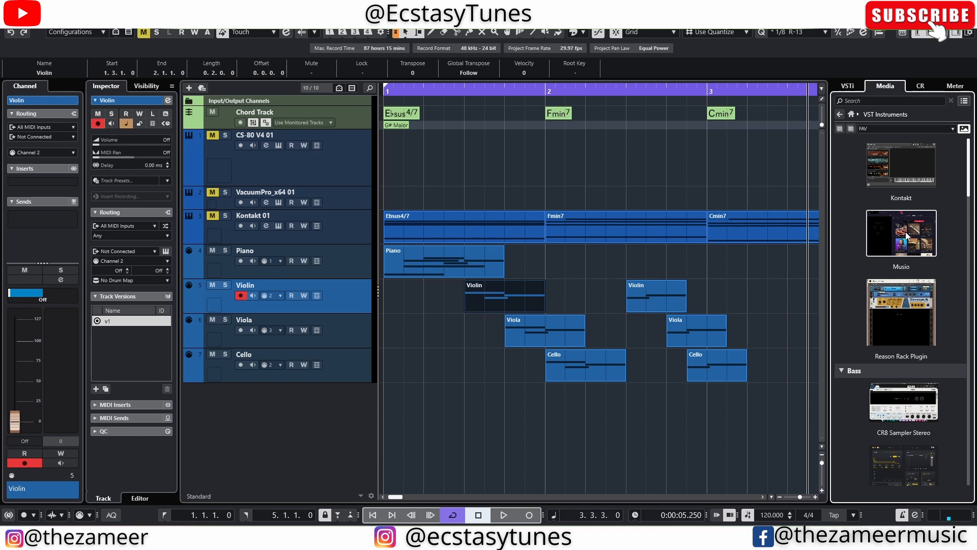
- Open the first Violin part, at bar 1 beat 3, in a separate Key Editor window
left_click(279, 344)
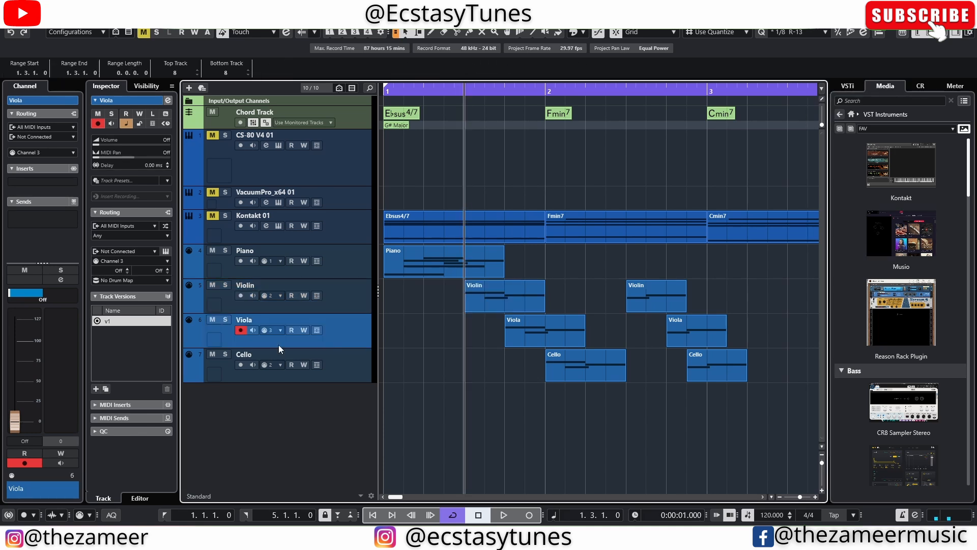
left_click(257, 288)
double_click(487, 304)
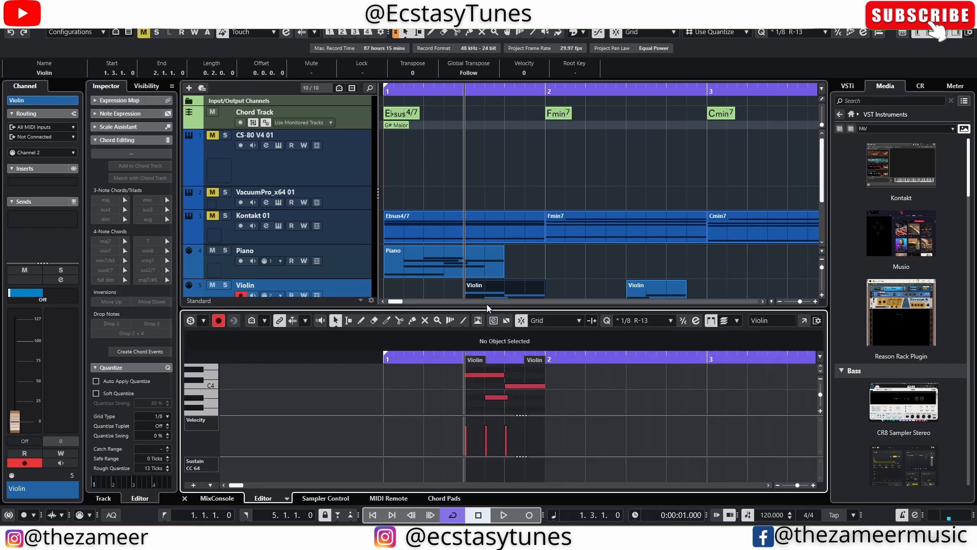
left_click(804, 321)
scroll(356, 238, "up", 2)
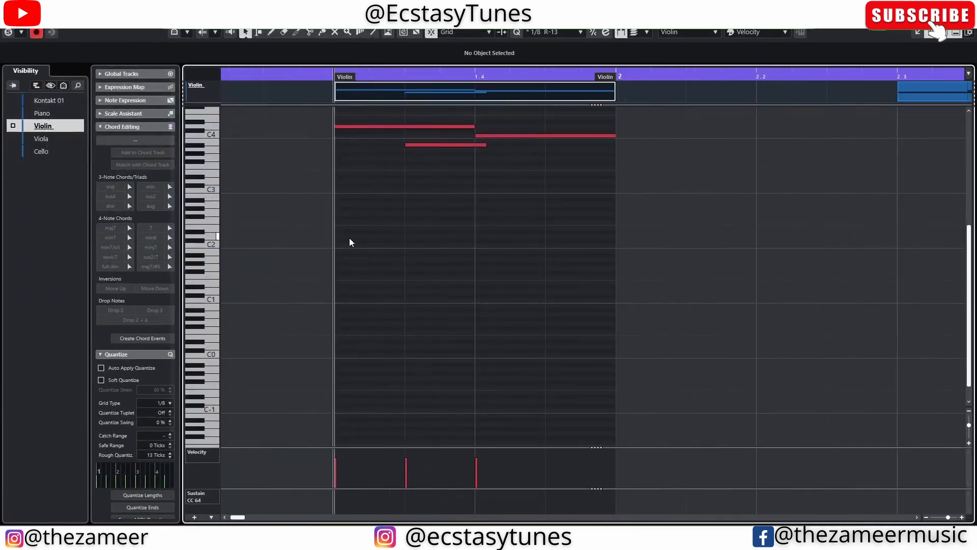
scroll(448, 290, "up", 5)
scroll(433, 282, "down", 3)
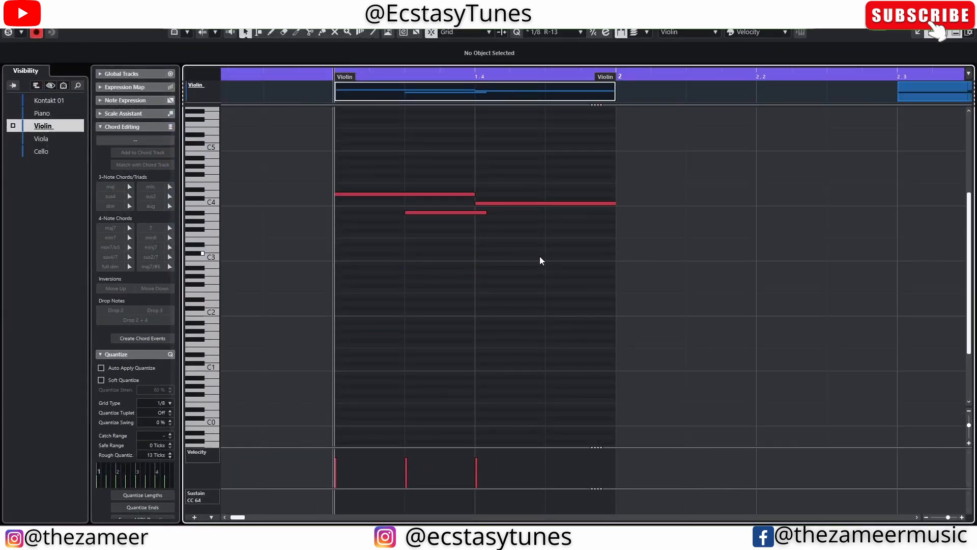
scroll(537, 254, "down", 1)
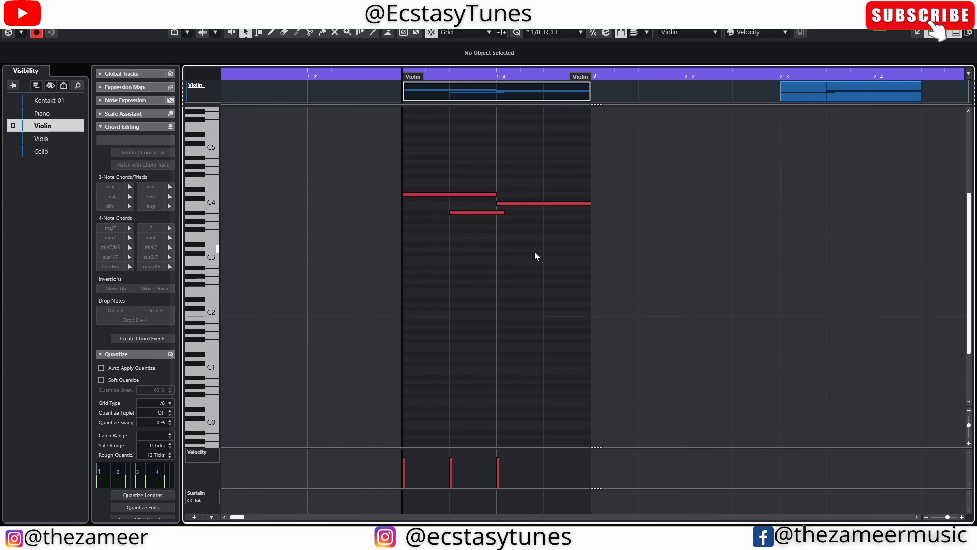
- Examine the three notes of the Violin part singly and in groups in the Key Editor
left_click(554, 203)
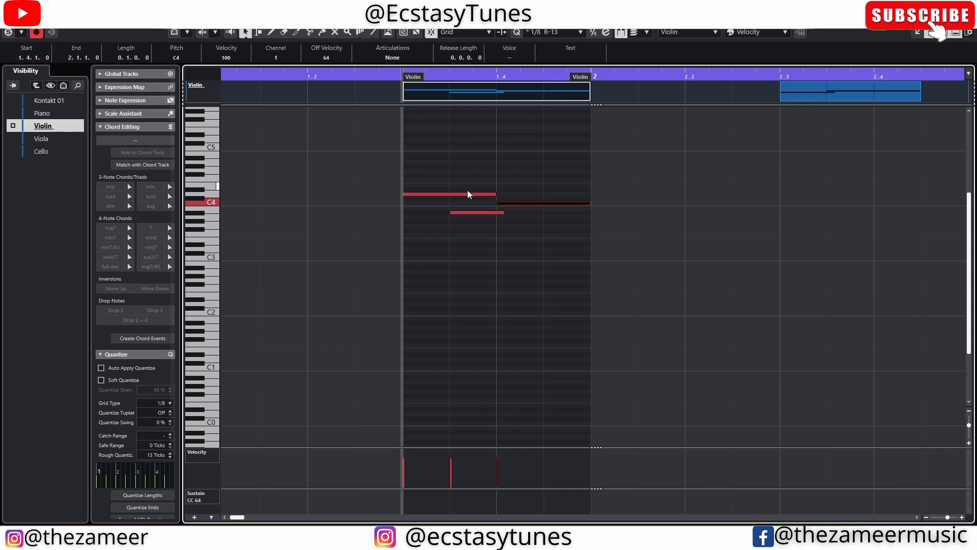
left_click(481, 212)
left_click_drag(441, 182, 537, 232)
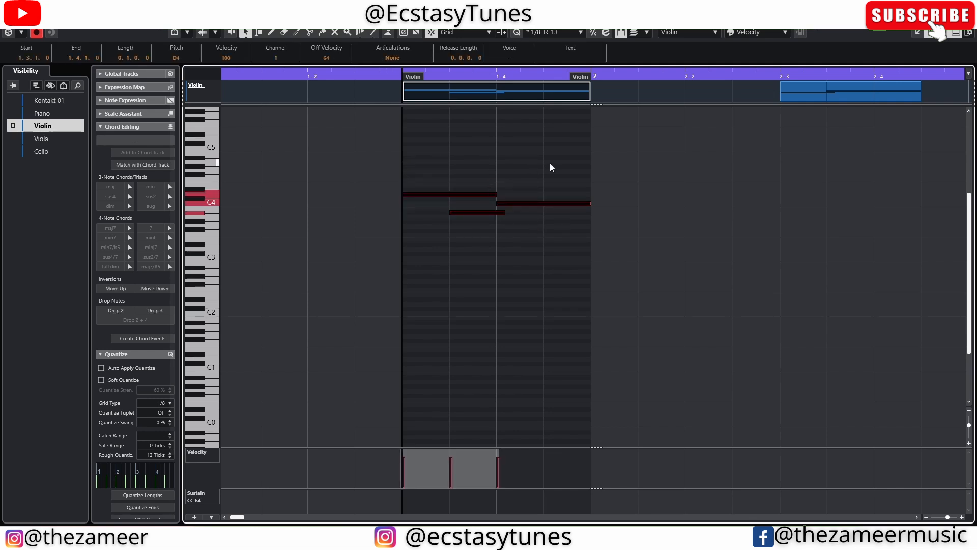
left_click_drag(569, 162, 417, 243)
left_click(512, 233)
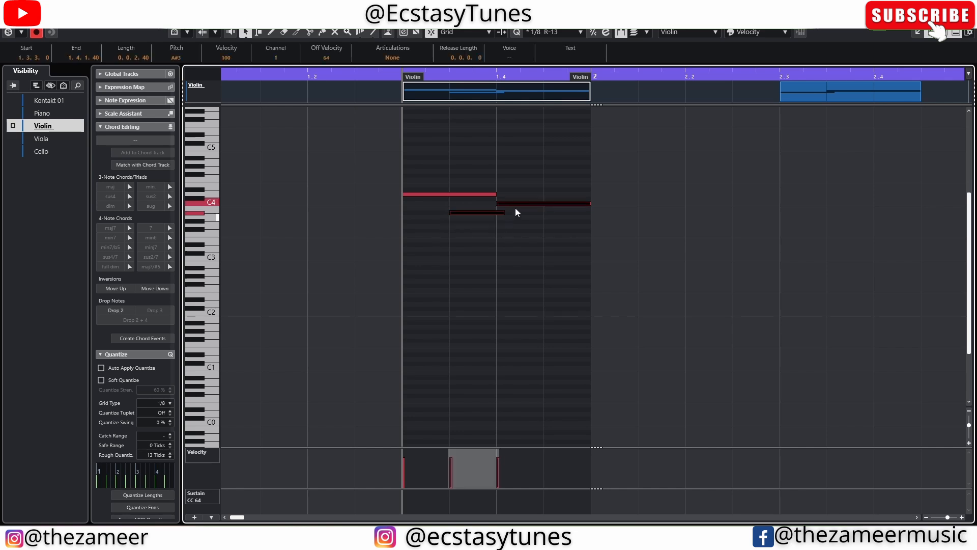
left_click_drag(463, 203, 478, 233)
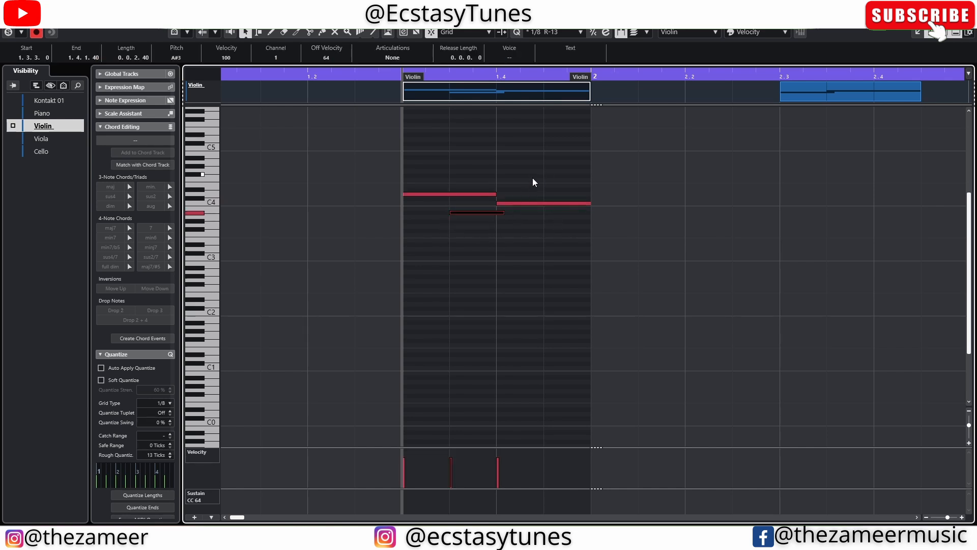
left_click_drag(628, 172, 386, 267)
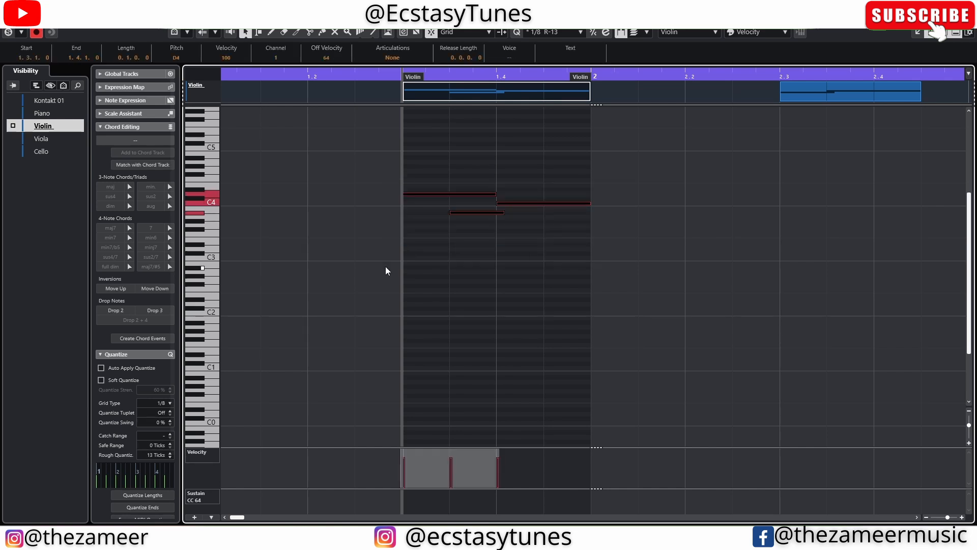
left_click(504, 267)
- Attach the text "Piz" to the C4 note at 1.4.1 and enlarge the note rows until their labels are readable
left_click(537, 204)
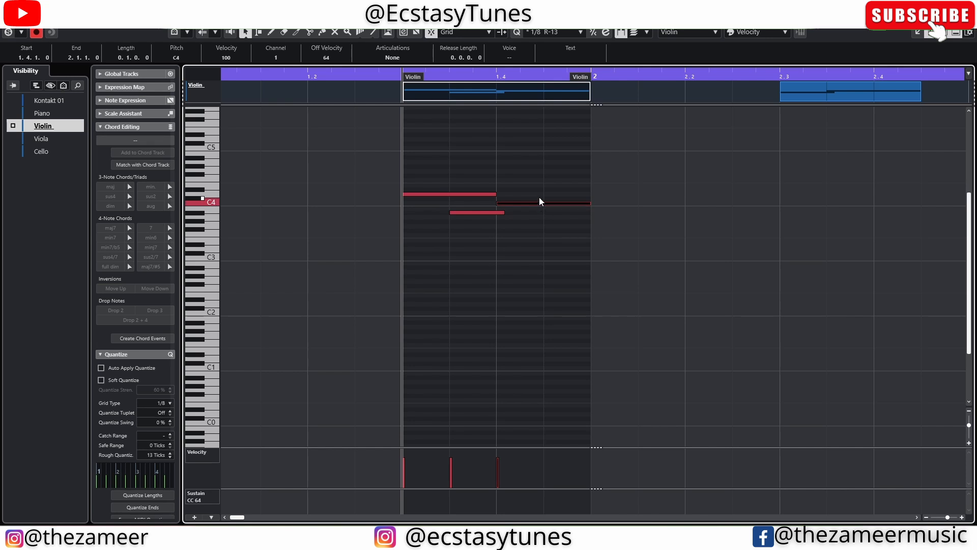
left_click(562, 57)
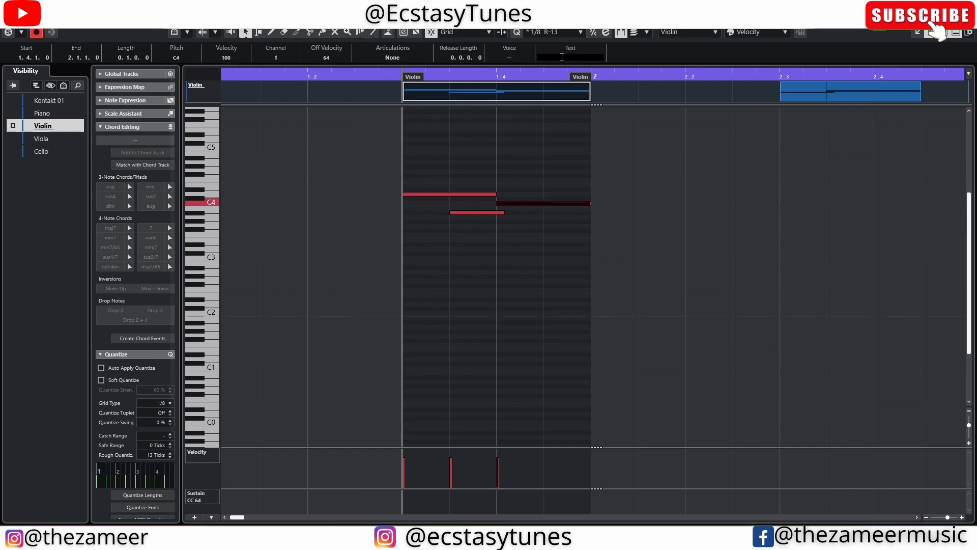
type("Pia")
key("Return")
left_click(442, 290)
scroll(429, 234, "up", 1)
left_click(514, 204)
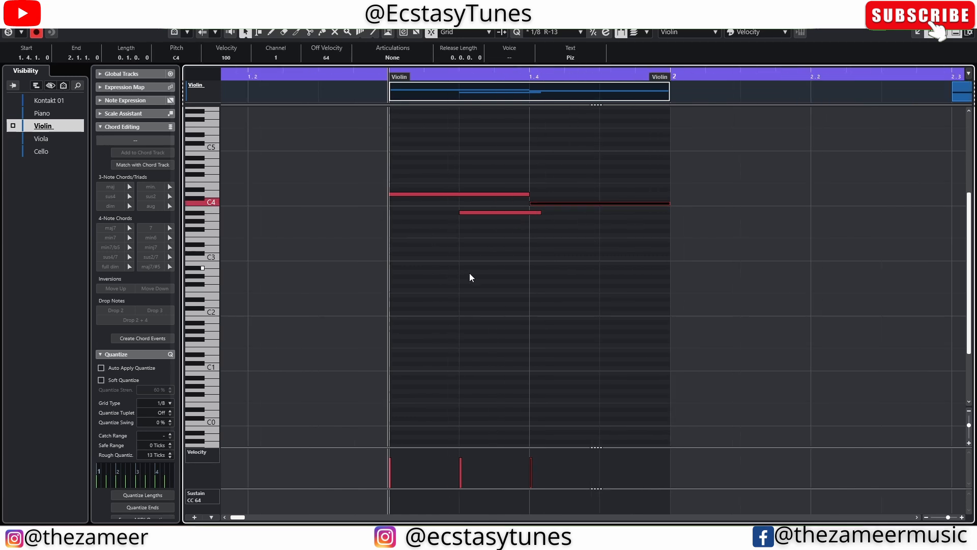
key("shift+h")
key("shift+h")
key("shift+h")
key("shift+h")
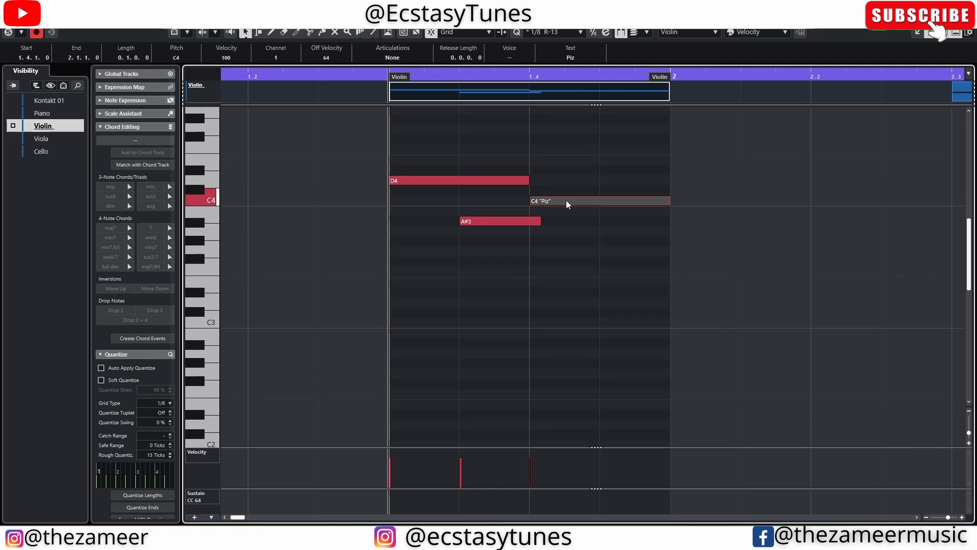
- Attach the text "Tremolo" to the A#3 note at 1.3.3 in the Violin part and return to the project
left_click(465, 223)
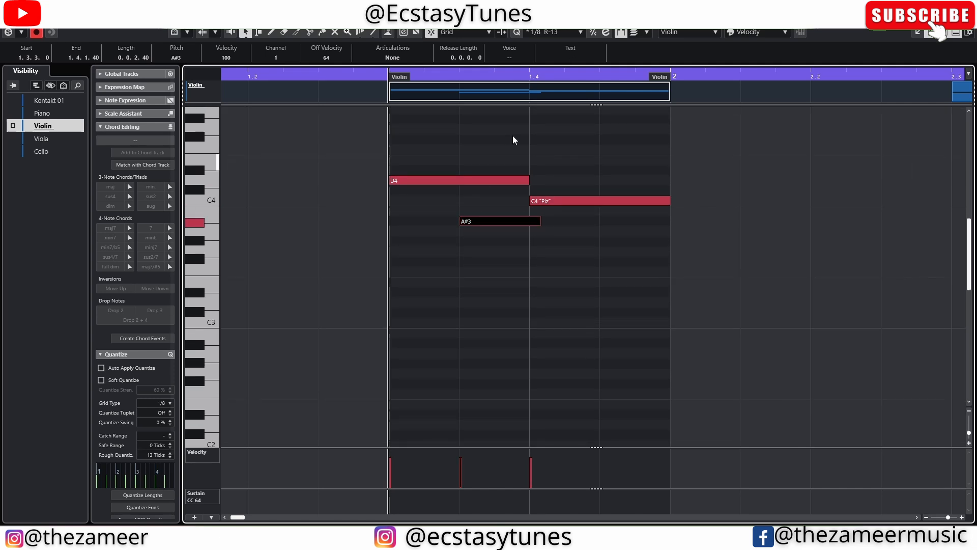
left_click(552, 57)
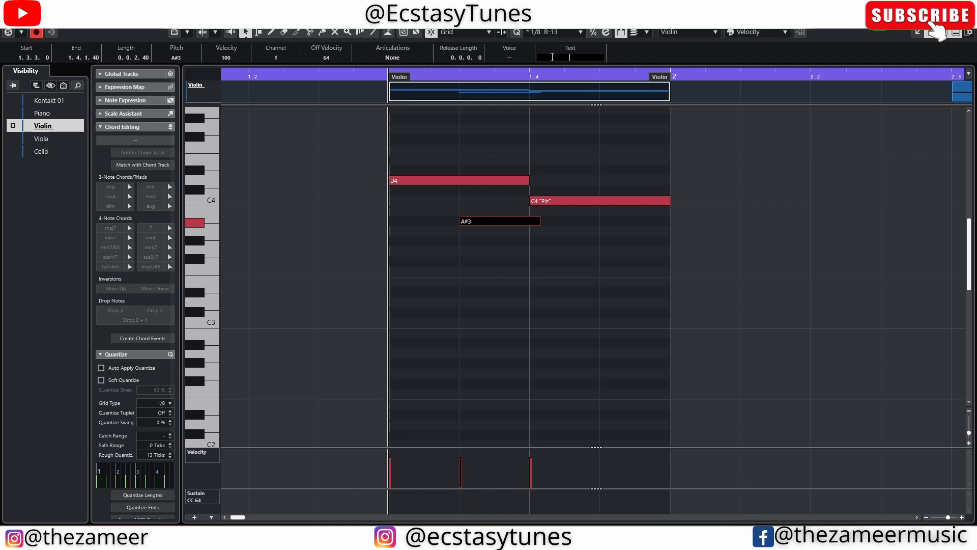
type("Tremolo")
key("Return")
left_click(416, 324)
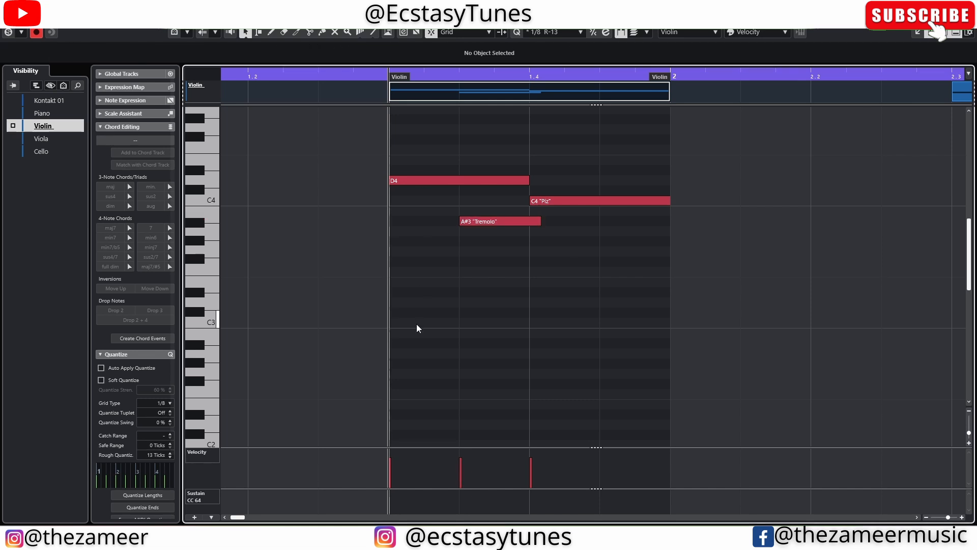
key("g")
key("g")
key("ctrl+a")
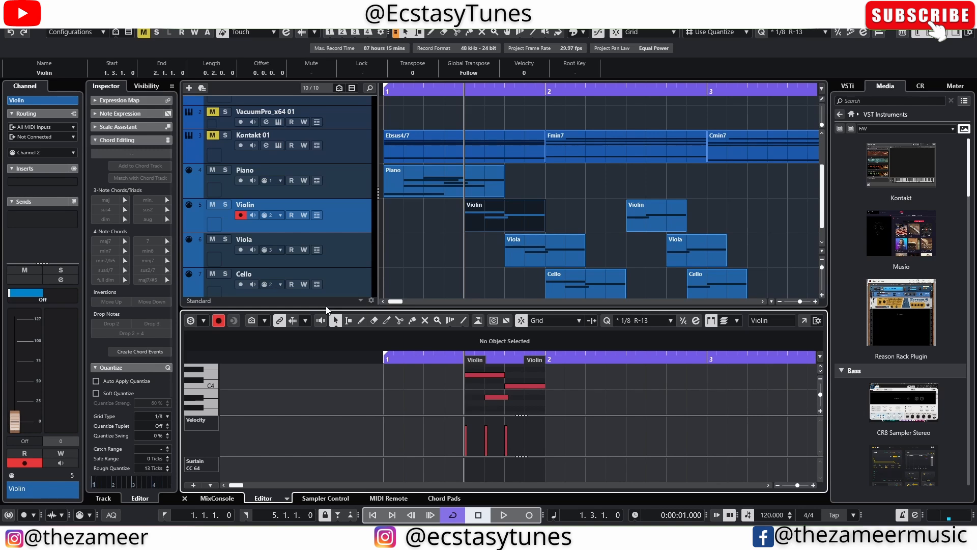
- Check the text labels of the first Violin part in a separate Key Editor window, and close the editor
left_click(501, 219)
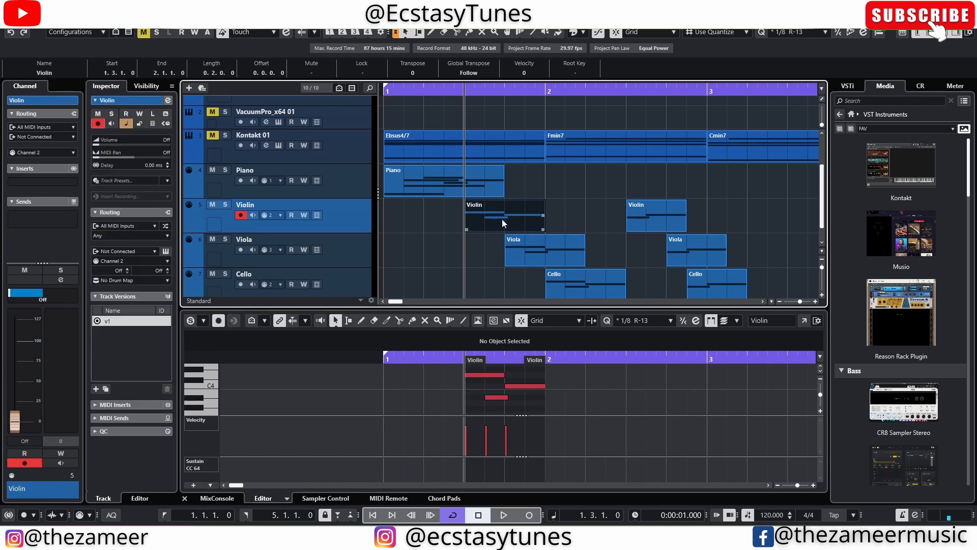
left_click(805, 320)
scroll(429, 224, "down", 6)
left_click(322, 180)
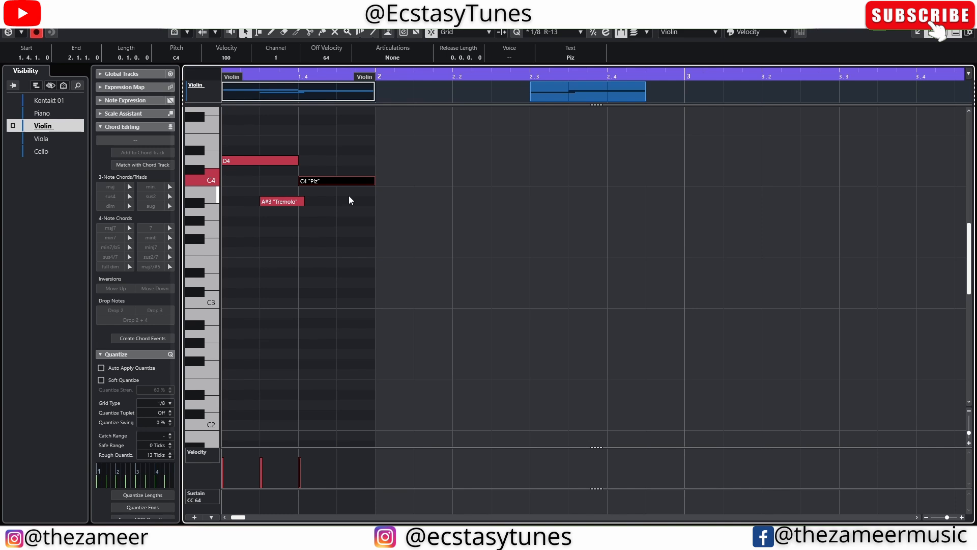
key("Return")
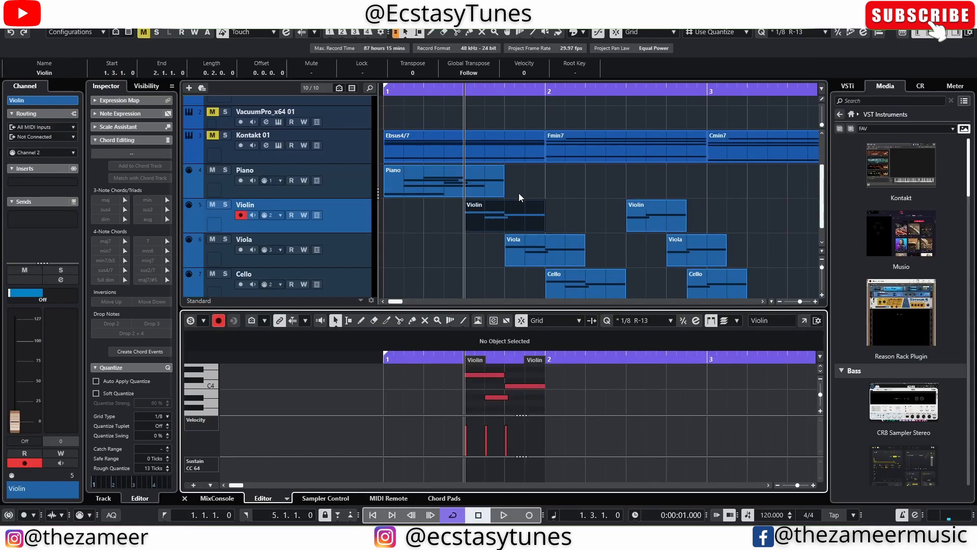
left_click(590, 275)
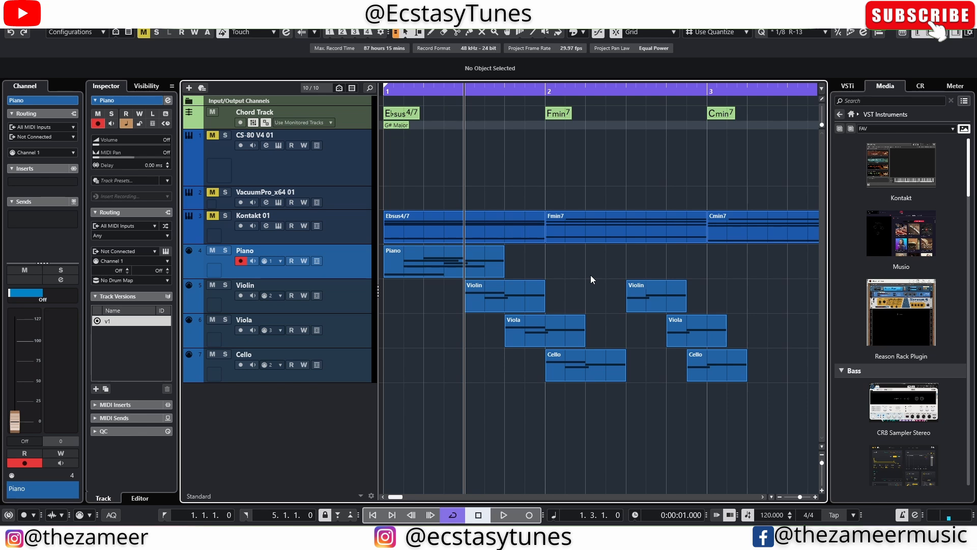
- Draw an empty two-beat part on the Cello track and move it to bar 3 beat 3
key("g")
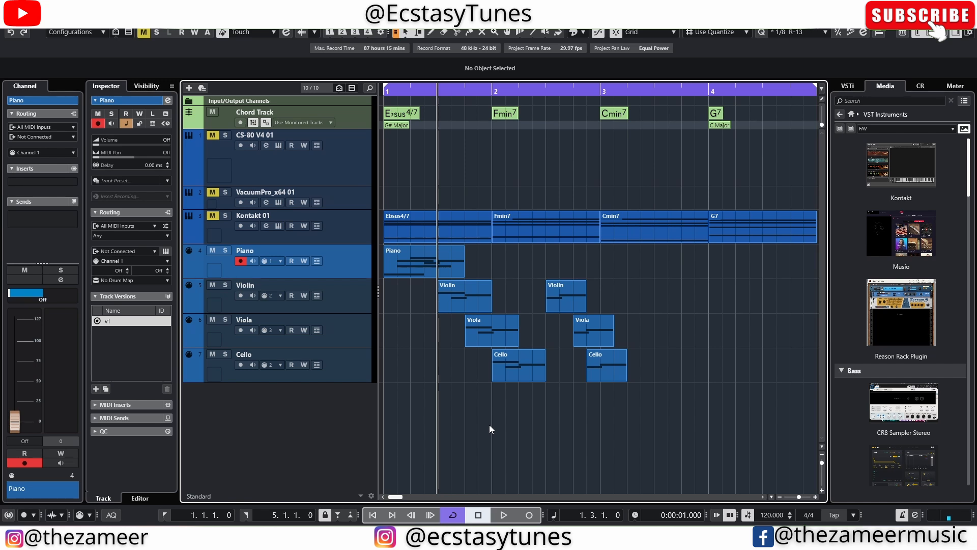
key("g")
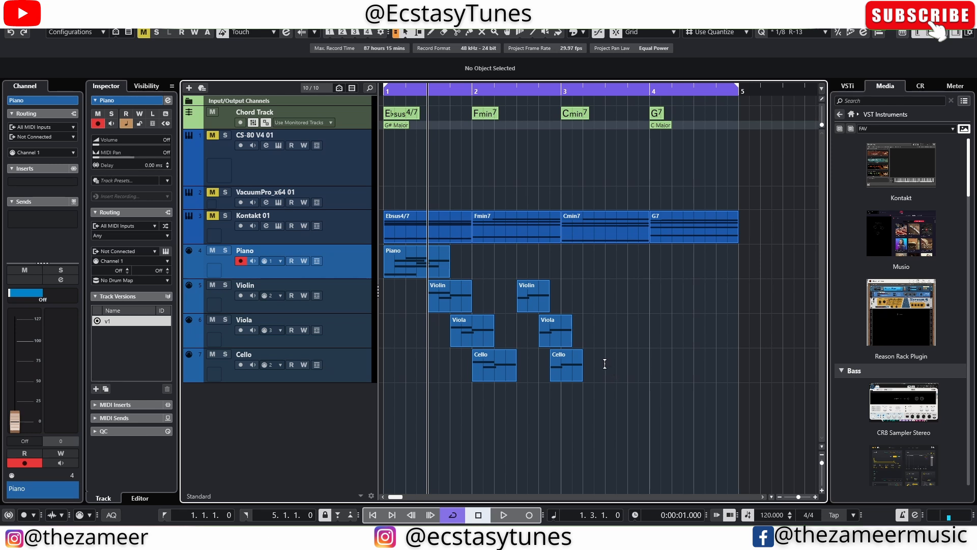
left_click_drag(604, 363, 638, 362)
scroll(624, 399, "up", 4)
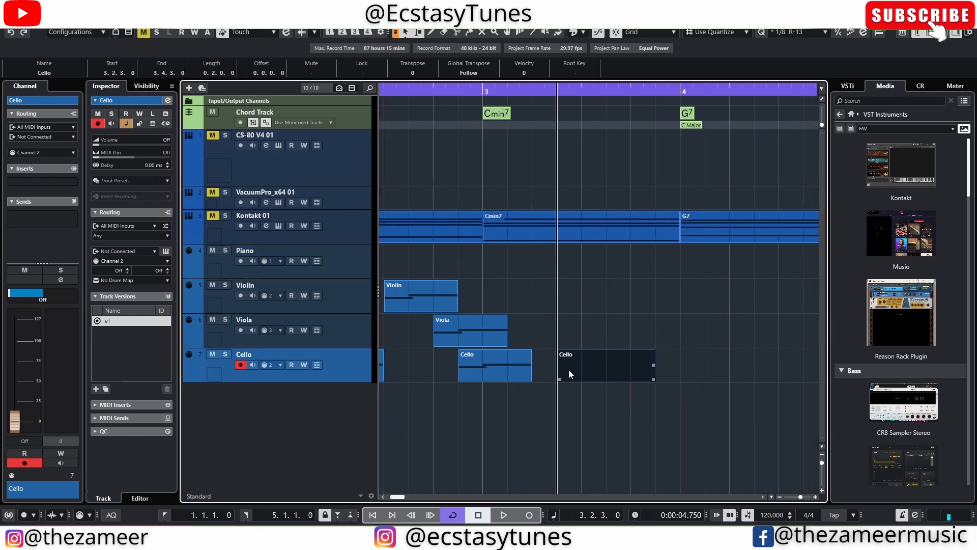
left_click_drag(569, 374, 594, 371)
- Insert a one-beat D3 note at the start of the new Cello part and attach a short personal message as its text
double_click(612, 373)
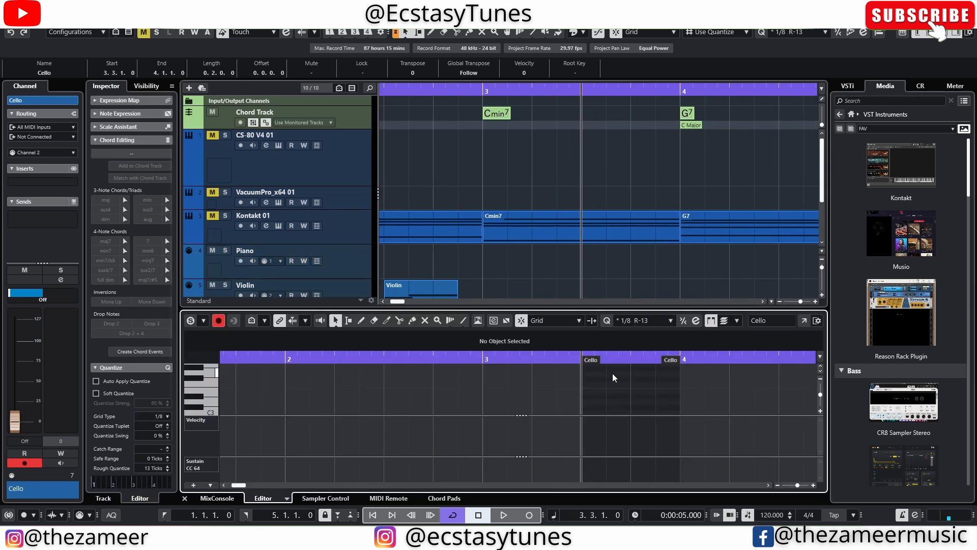
left_click(591, 401)
scroll(590, 422, "down", 2)
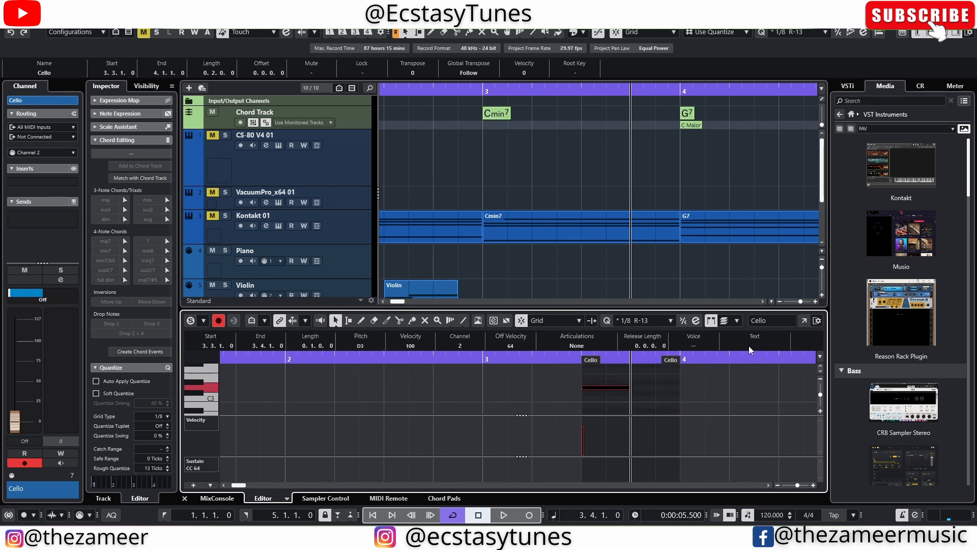
left_click(742, 344)
type("I love zameer")
key("Return")
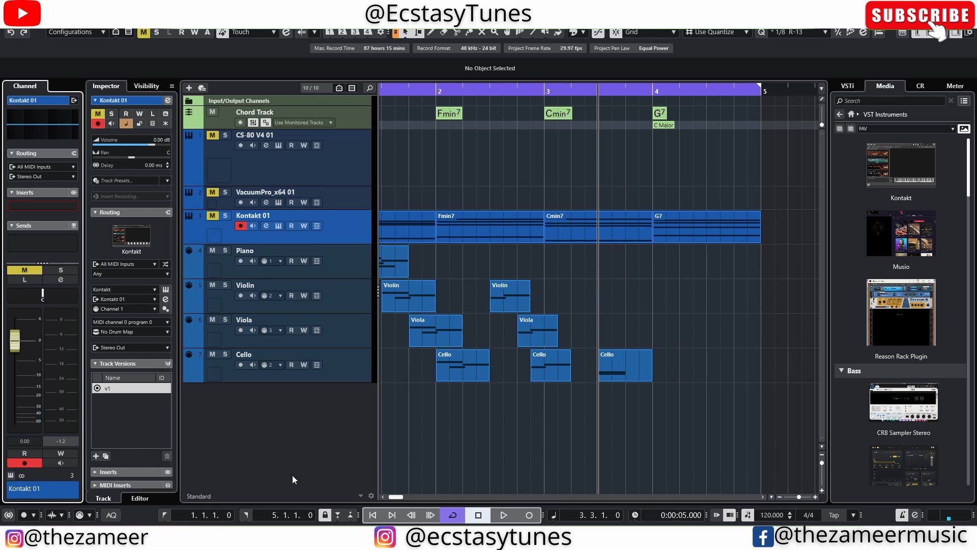
- Load PhoenixVerb, REVerence and RoomWorks SE as inserts on the Kontakt 01 track, and reorder them with REVerence ahead of PhoenixVerb
left_click(35, 205)
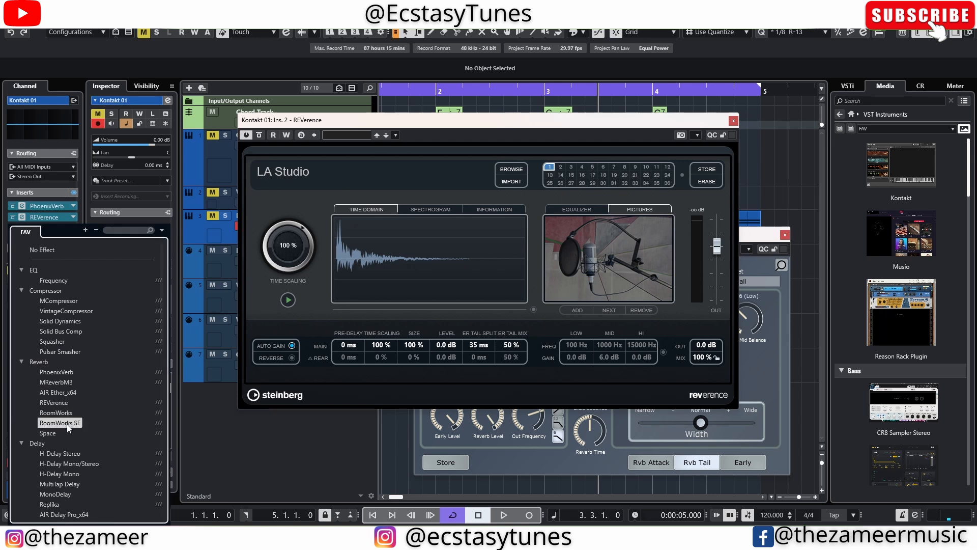
left_click(68, 425)
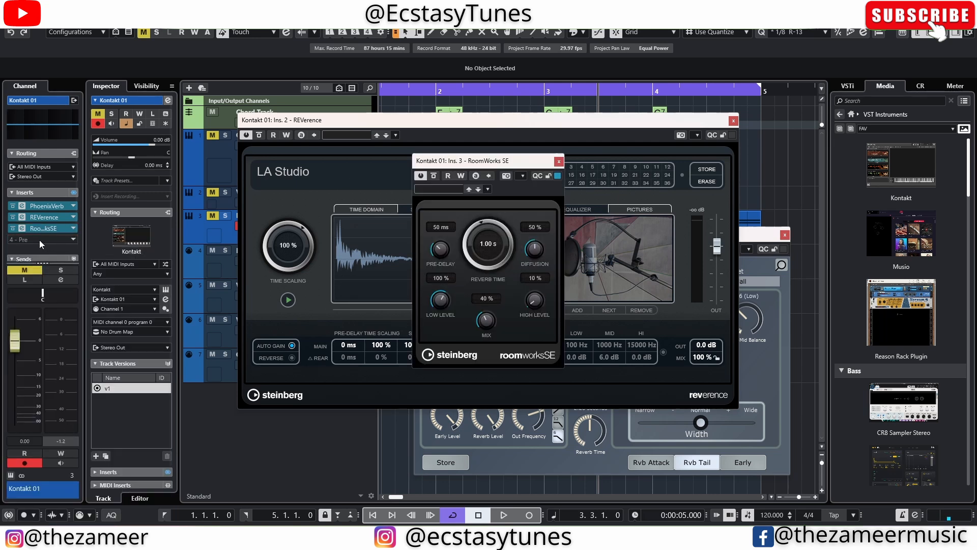
left_click(559, 160)
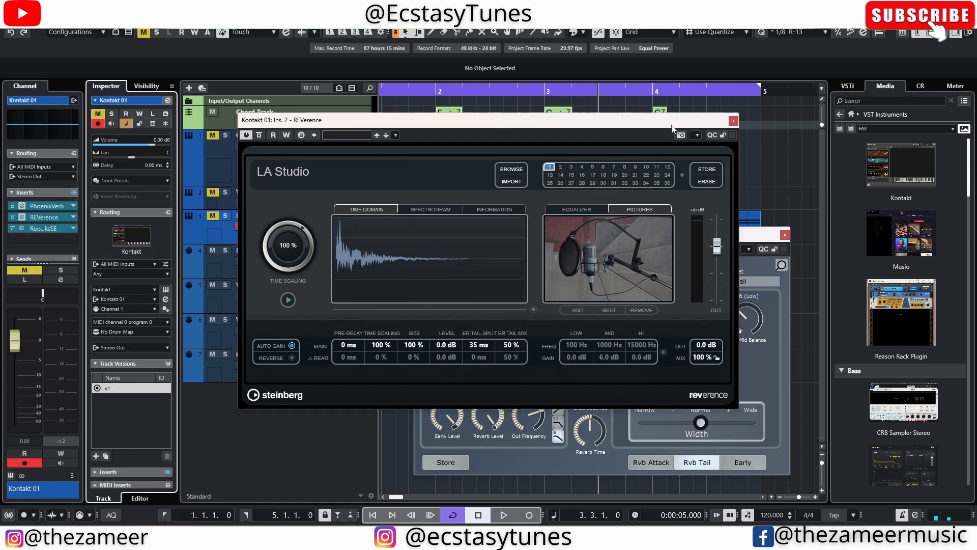
left_click(732, 121)
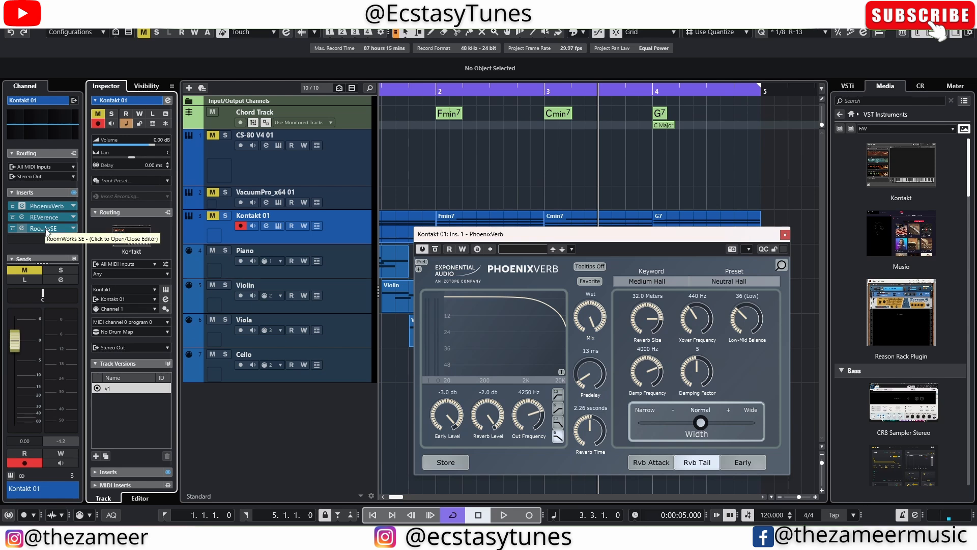
mouse_move(47, 229)
left_mouse_down()
mouse_move(55, 206)
mouse_move(55, 242)
mouse_move(54, 216)
left_mouse_up()
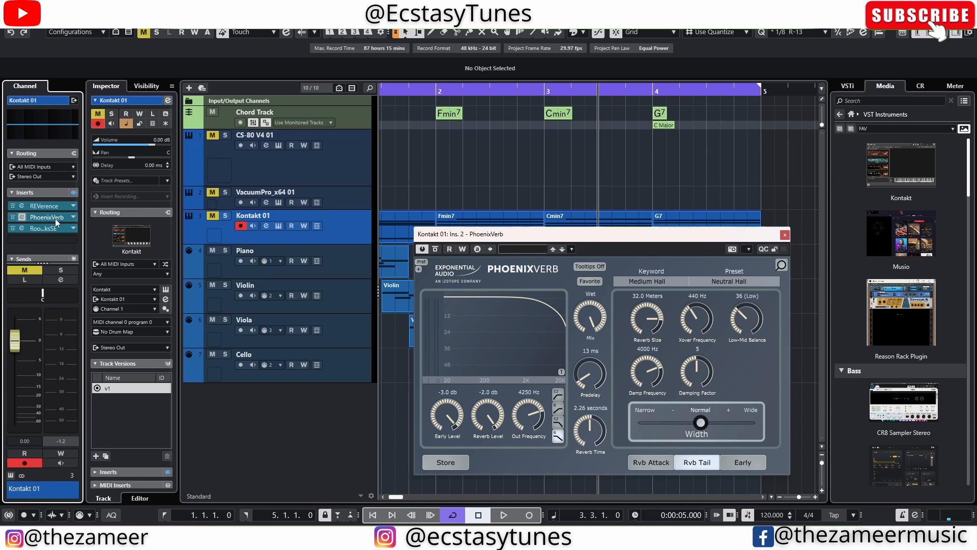
- Insert Squasher between REVerence and PhoenixVerb on the Kontakt 01 channel, and add VintageCompressor as its first insert, ahead of REVerence
left_click(852, 114)
left_click(784, 235)
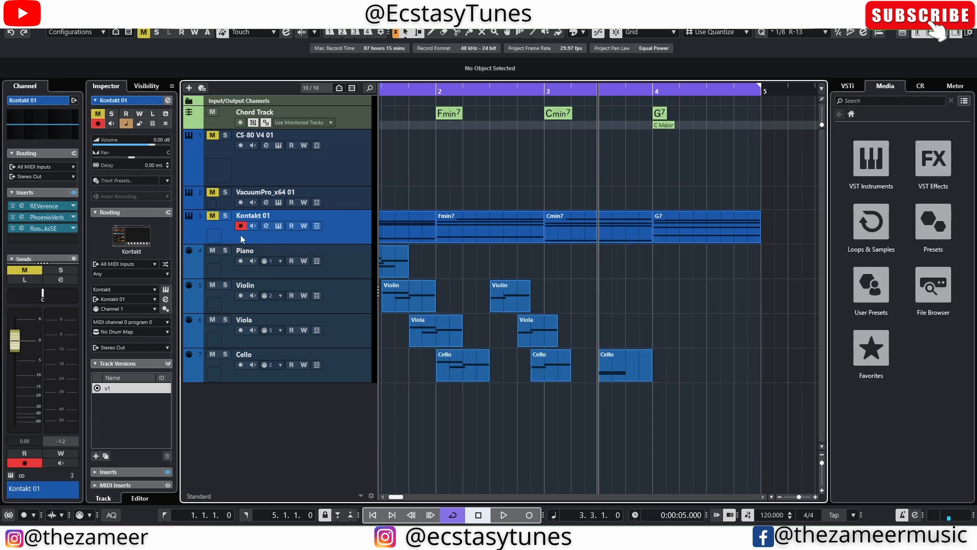
left_click(934, 159)
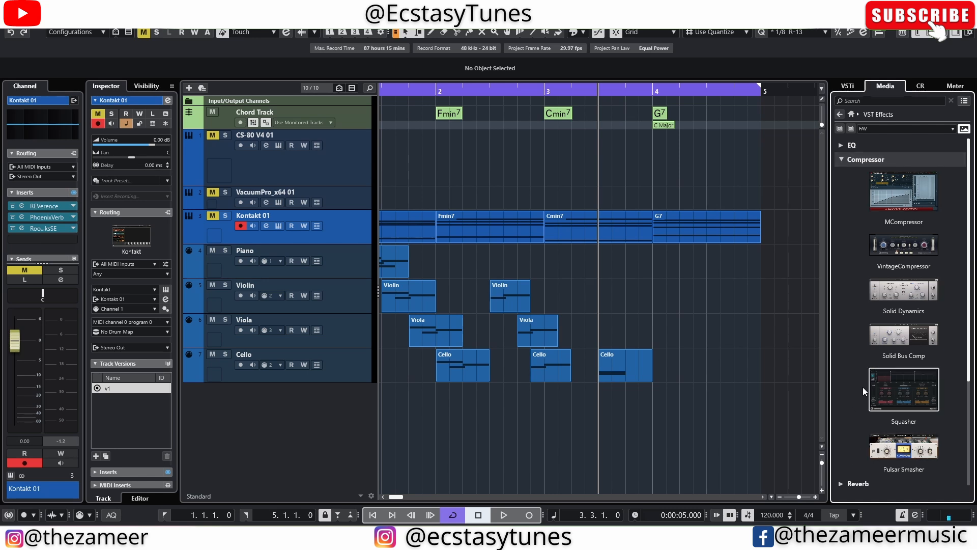
left_click_drag(897, 395, 64, 218)
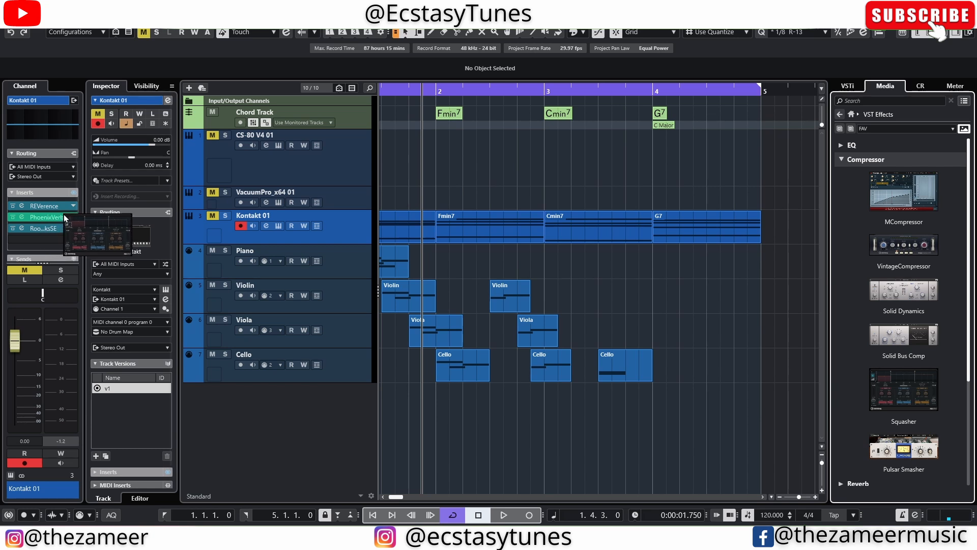
left_click_drag(65, 217, 64, 217)
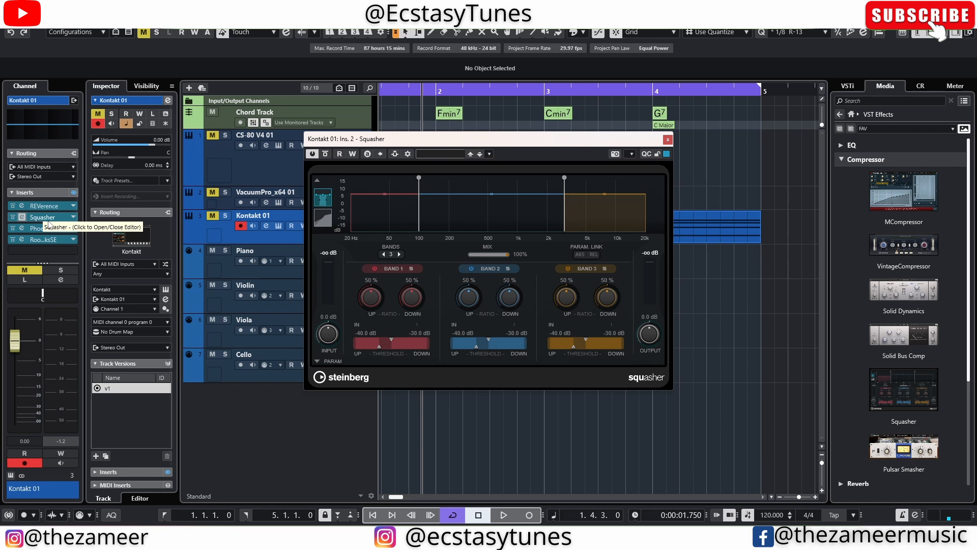
left_click_drag(901, 264, 45, 207)
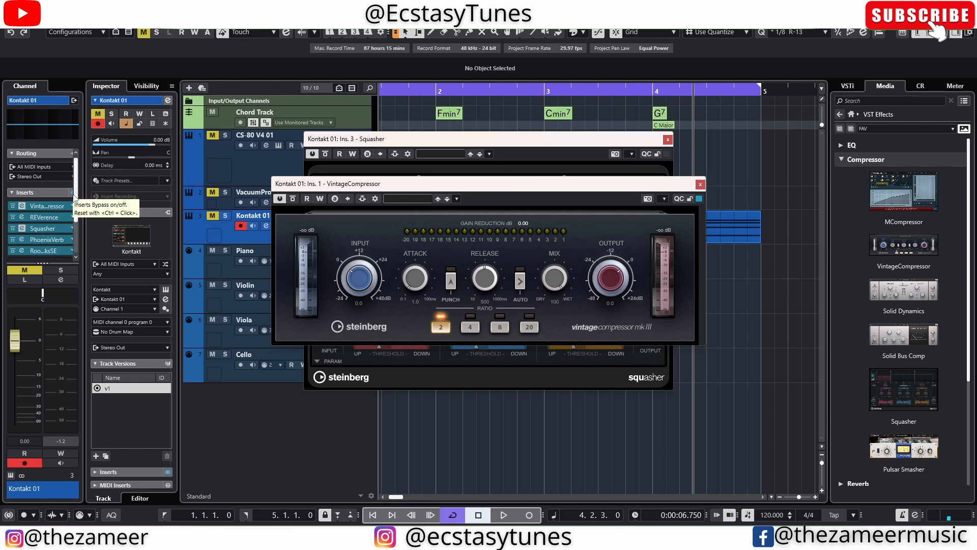
- Reset the whole Inserts section of the Kontakt 01 channel to clear all its effects, and select the Viola track
left_click(74, 194, "ctrl")
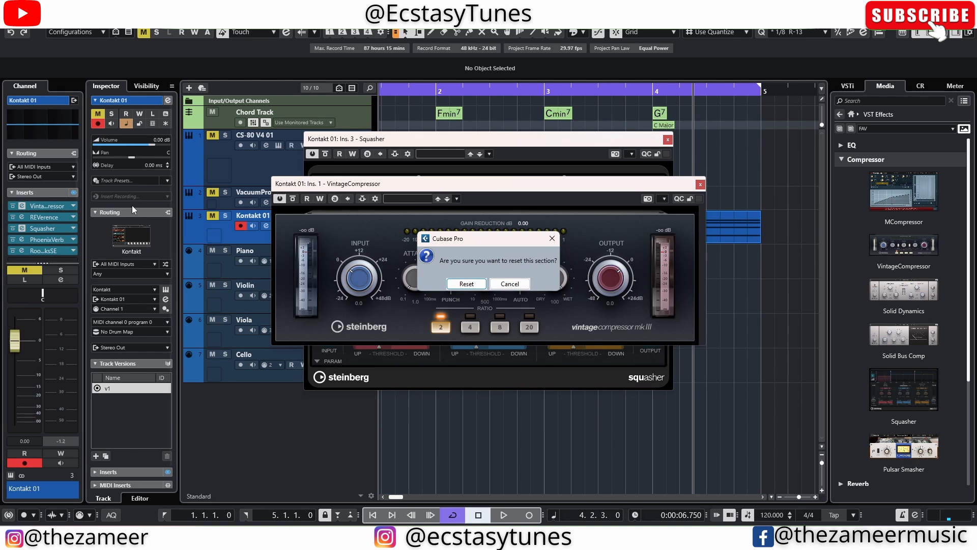
left_click(466, 284)
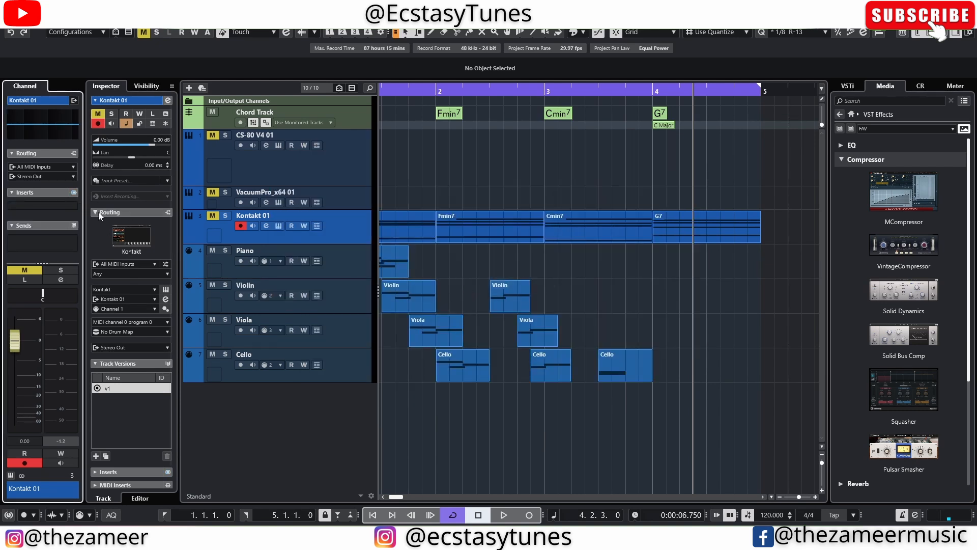
left_click(699, 326)
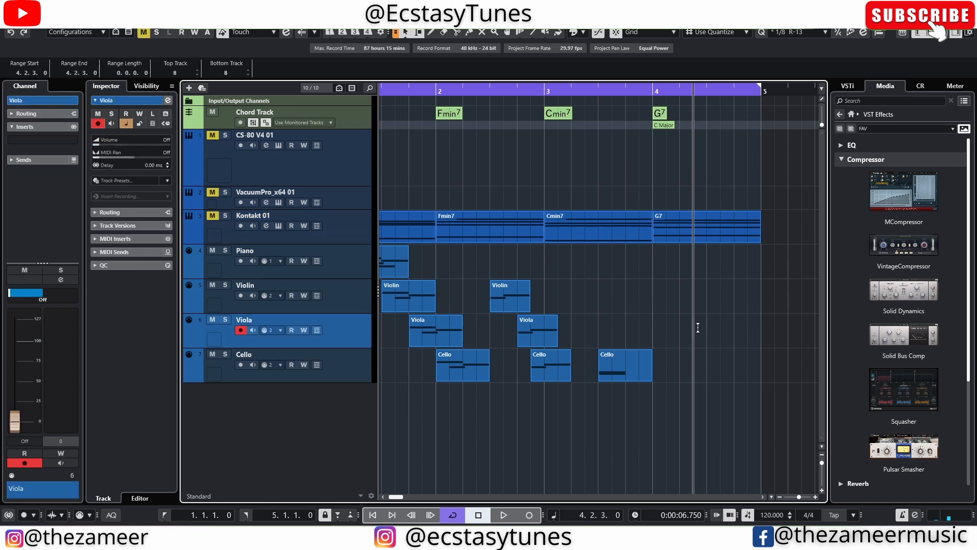